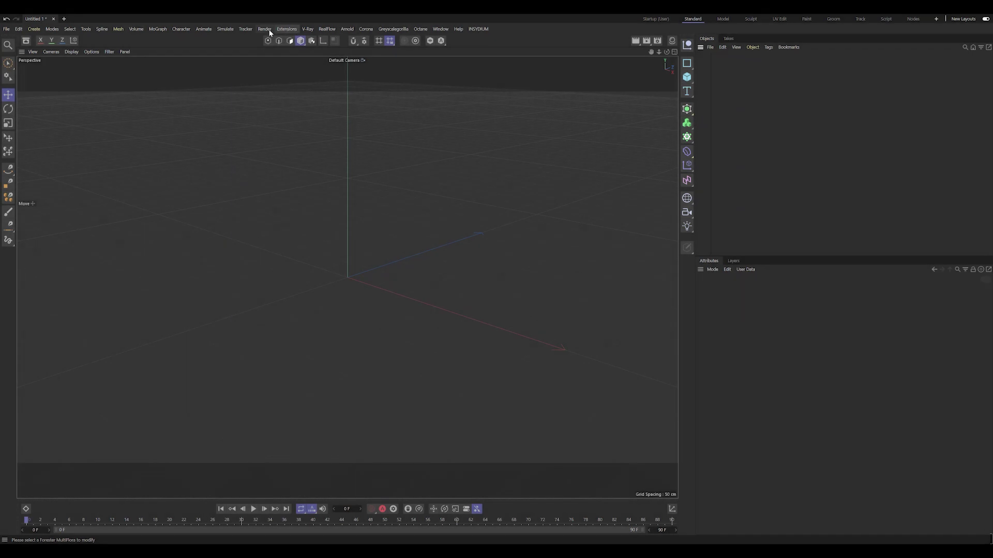
Add a Forester MultiFlora plant and scroll through its Multiflora Library 1 presets
left_click(286, 29)
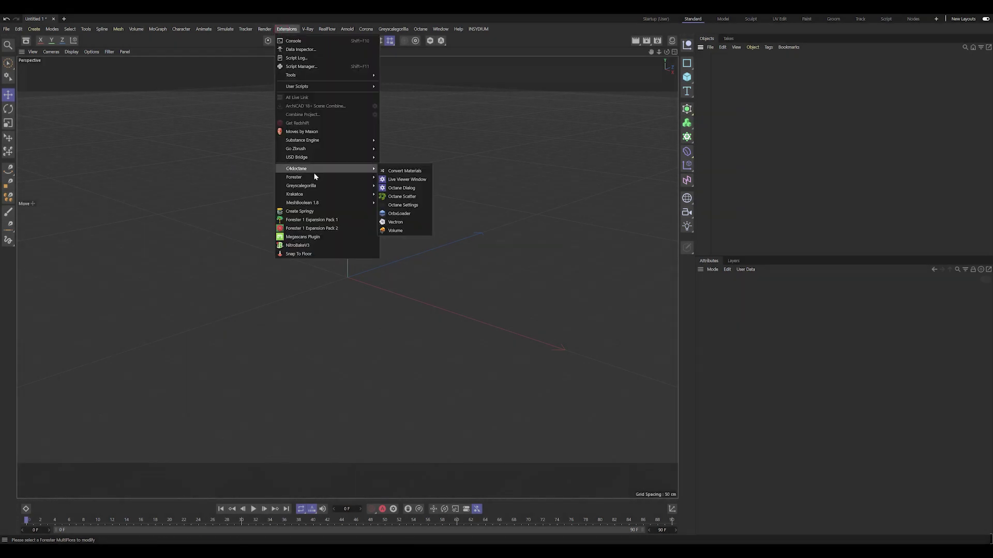
mouse_move(294, 176)
left_click(393, 206)
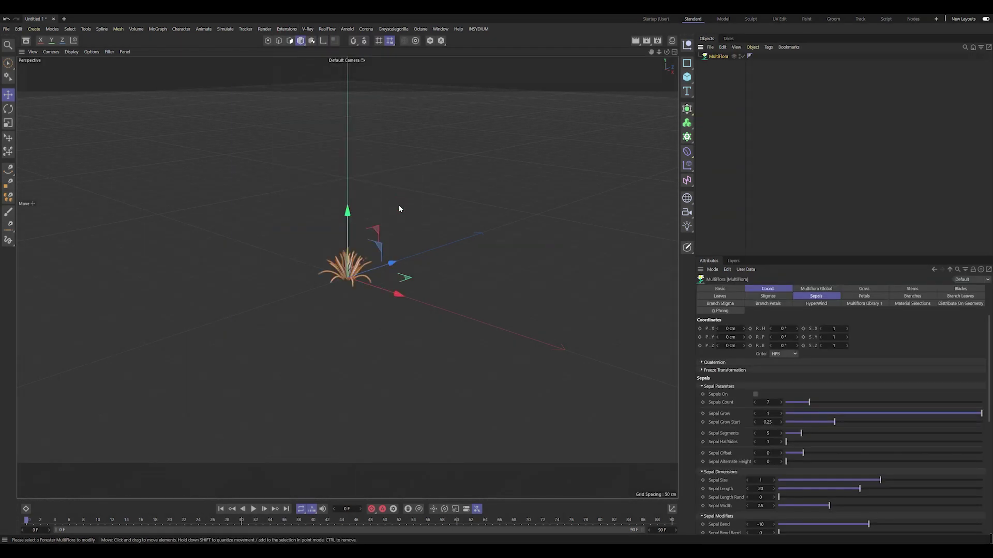
left_click(869, 304)
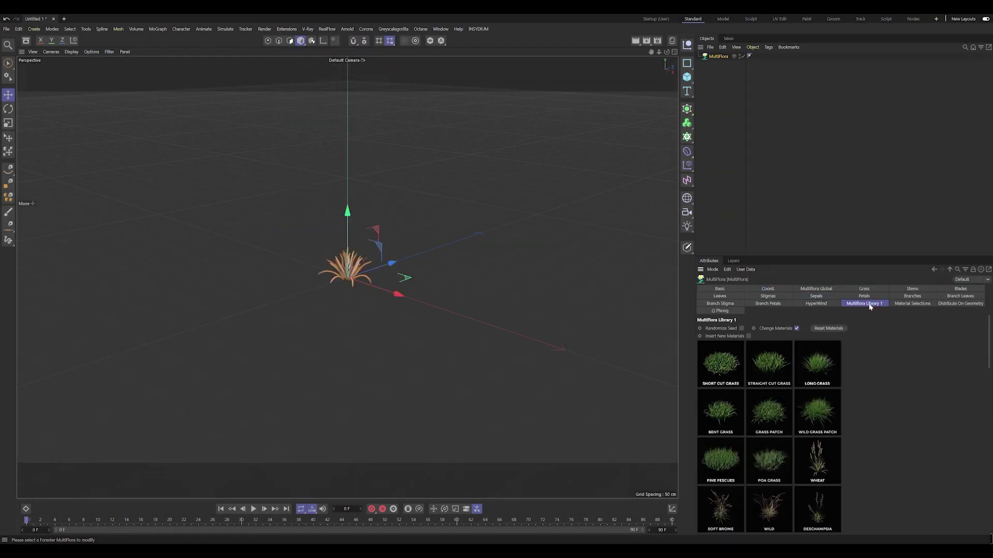
scroll(825, 362, "down", 5)
scroll(822, 388, "down", 5)
scroll(814, 409, "down", 3)
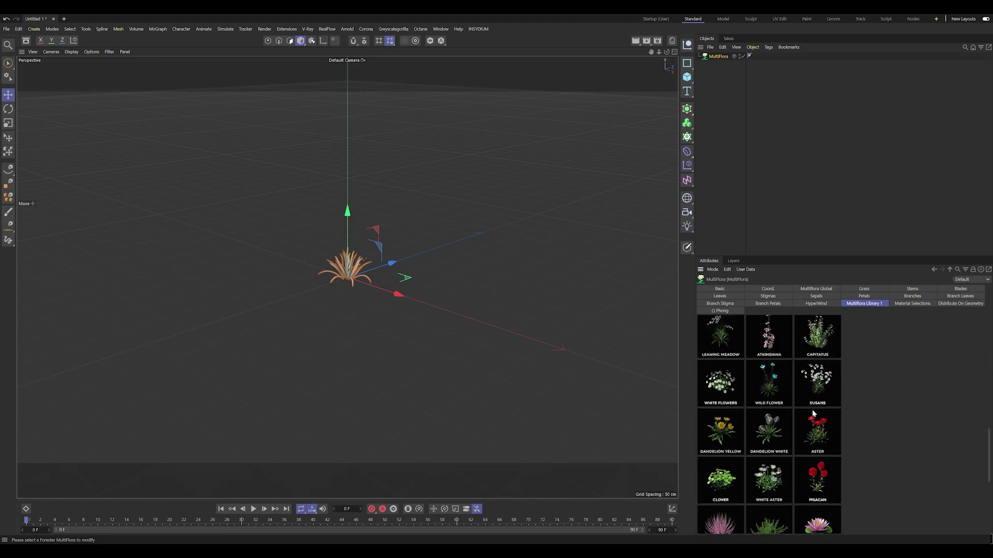
scroll(818, 483, "down", 2)
scroll(796, 446, "down", 3)
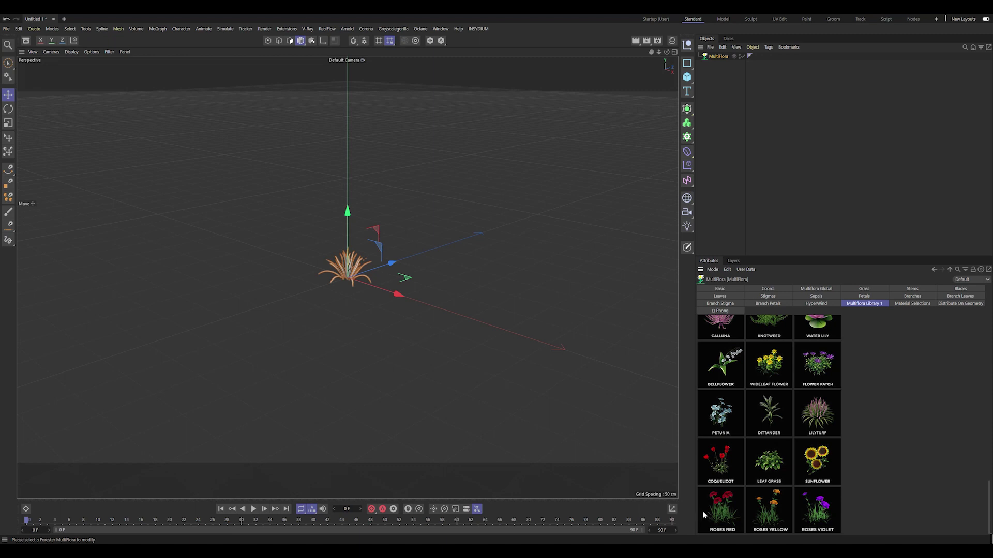
Load the Roses Violet preset and maximize the Perspective viewport
left_click(825, 509)
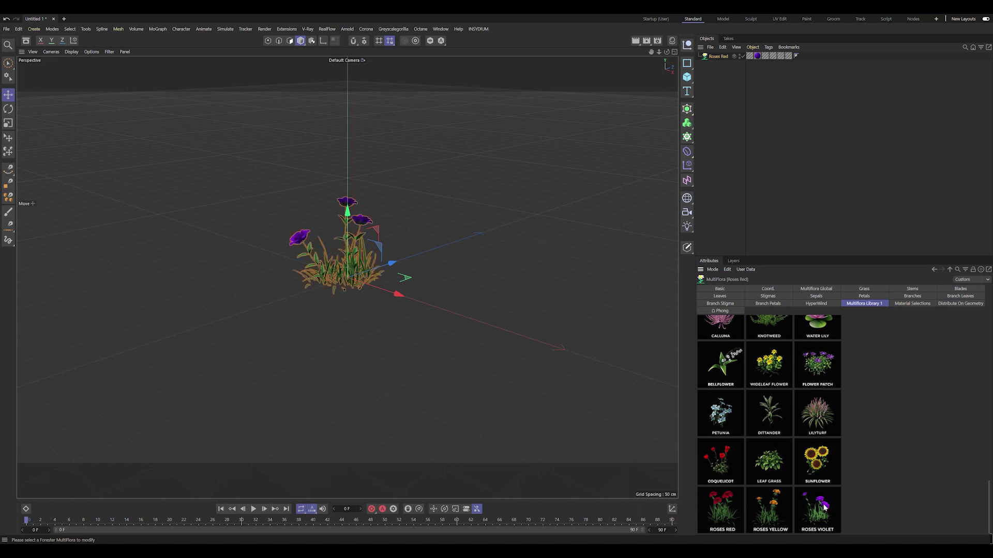
left_click(431, 358)
middle_click(431, 358)
middle_click(202, 180)
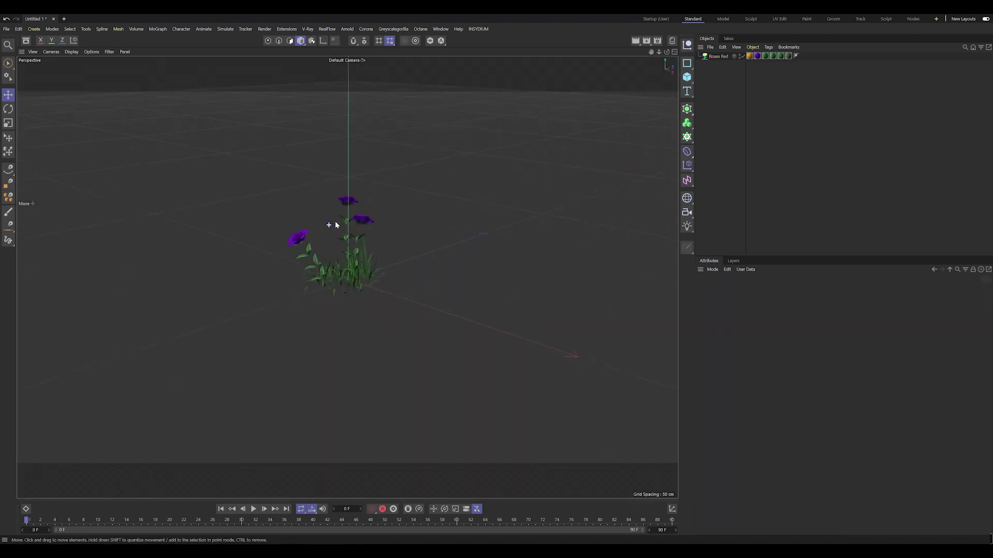
Frame a violet bloom up close and set the display to Gouraud Shading (Lines)
mouse_move(202, 181)
left_mouse_down("alt")
mouse_move(440, 235)
mouse_move(373, 239)
mouse_move(355, 254)
left_mouse_up("alt")
scroll(472, 228, "up", 5)
scroll(377, 291, "up", 3)
scroll(377, 291, "down", 3)
left_click(71, 52)
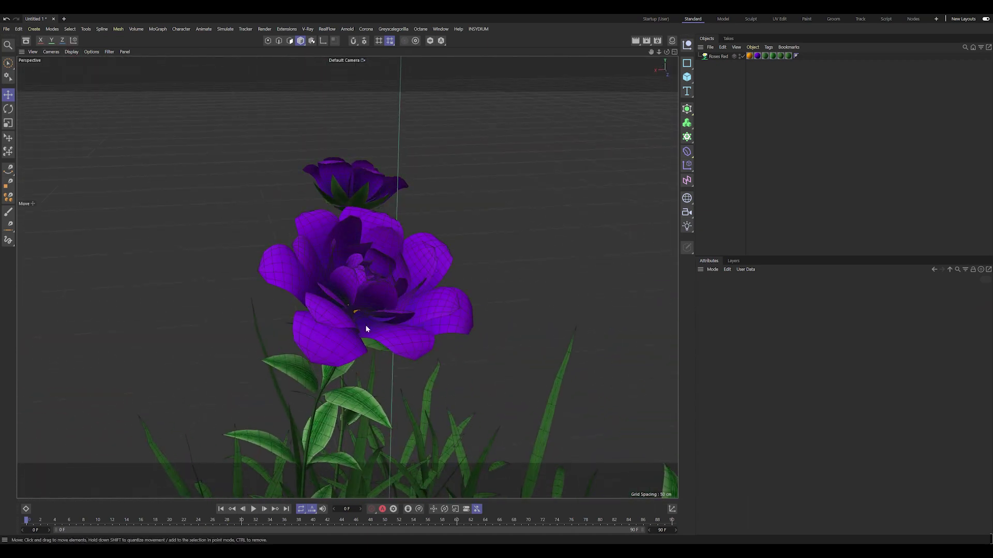
left_click(718, 56)
Preview the Stems and Blades toggles, leaving the blades switched off
left_click(864, 289)
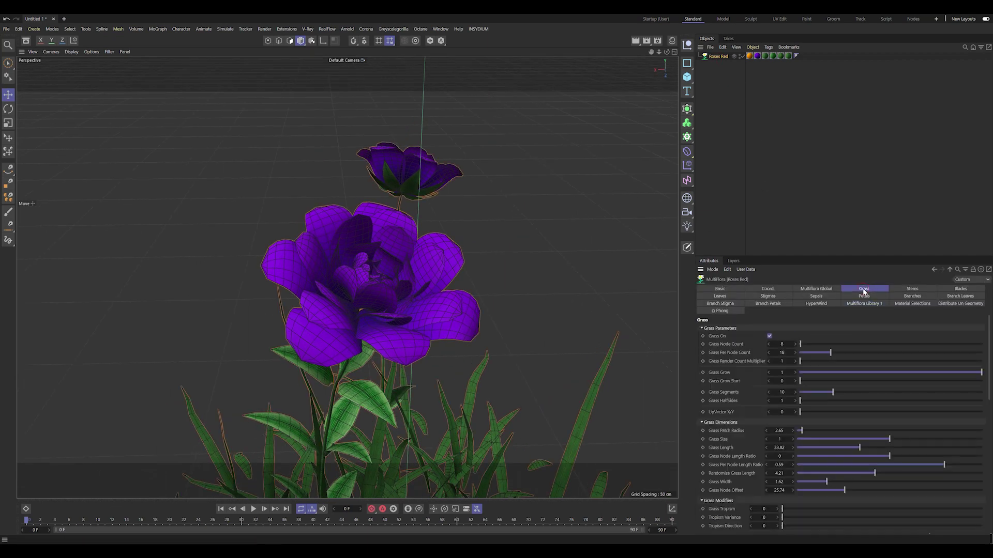
left_click(899, 288)
left_click(769, 337)
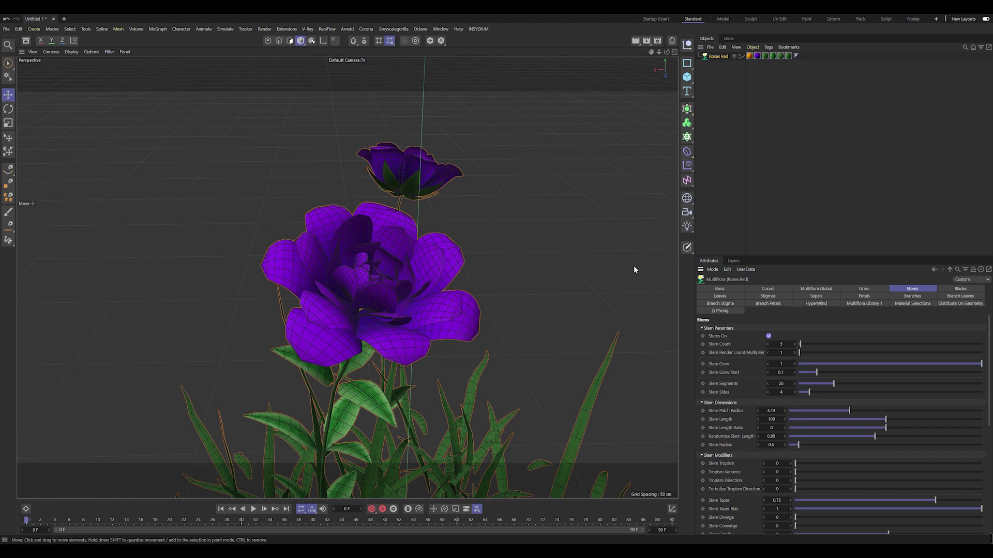
left_click(957, 289)
left_click(754, 336)
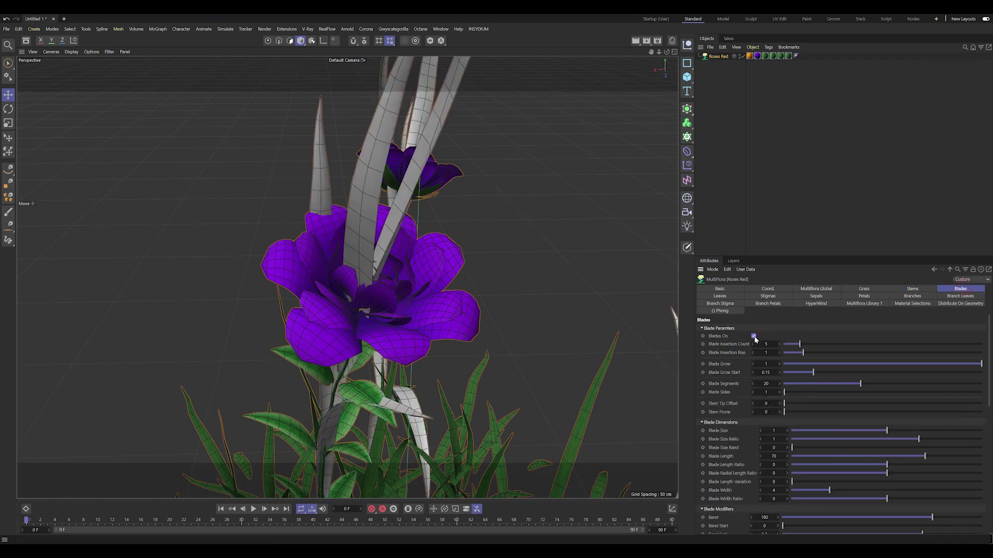
left_click_drag(246, 300, 403, 306, "alt")
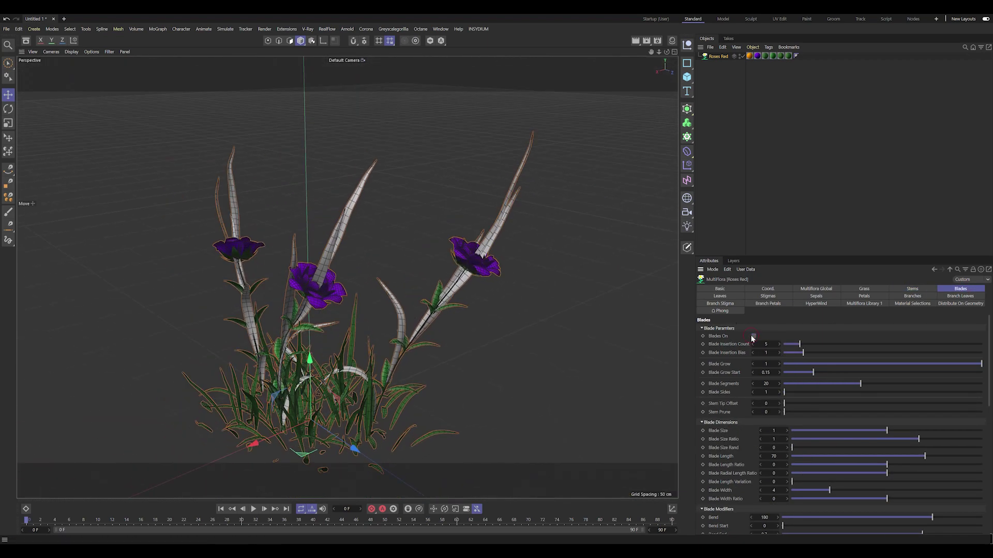
left_click(719, 296)
Check the Leaves, Stigmas and Sepals settings, then switch Petal On off
left_click(753, 336)
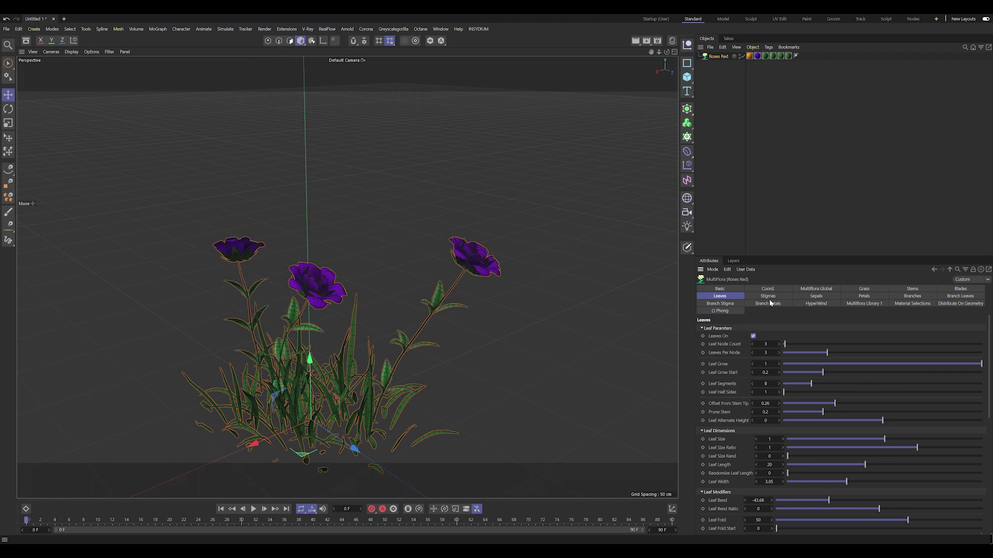
left_click(768, 298)
left_click(813, 296)
left_click(757, 336)
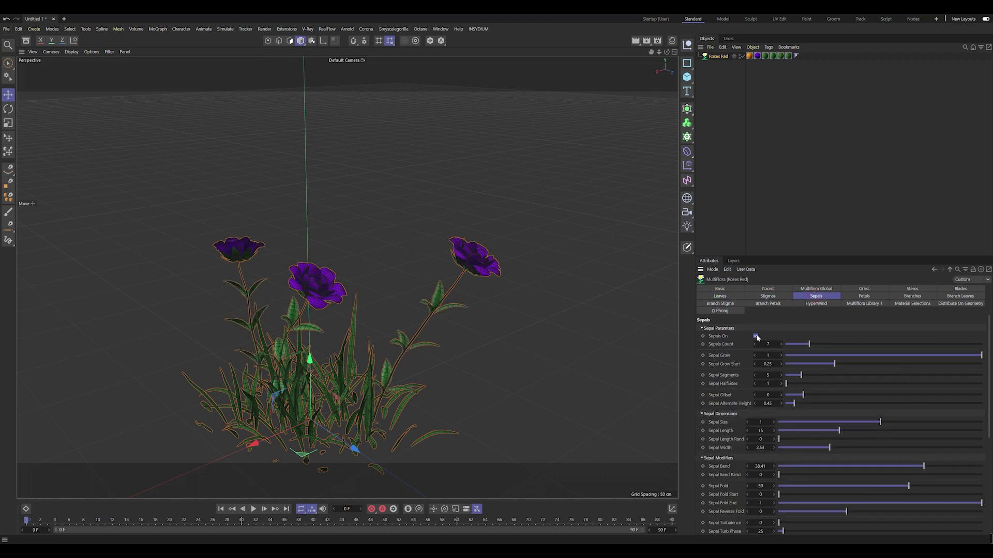
left_click(861, 297)
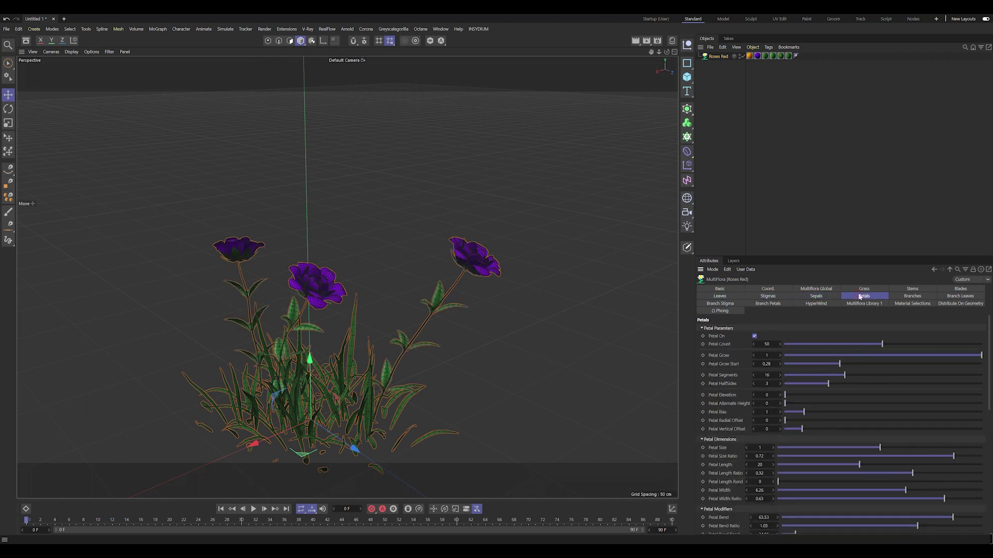
left_click(755, 336)
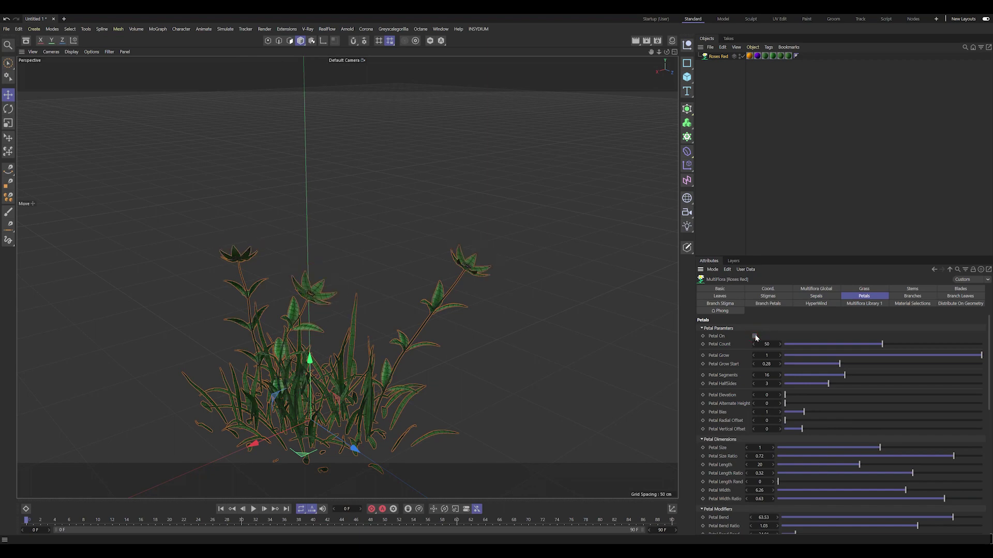
left_click(755, 337)
left_click(755, 337)
Raise Sepal Segments to 13
scroll(302, 313, "up", 2)
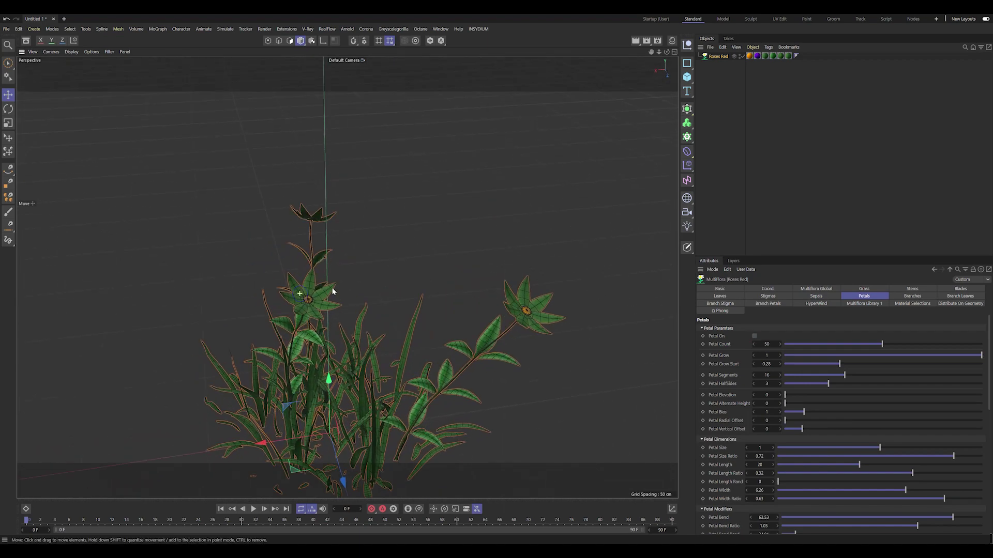
scroll(302, 313, "up", 4)
scroll(302, 315, "up", 3)
left_click(814, 299)
left_click(755, 336)
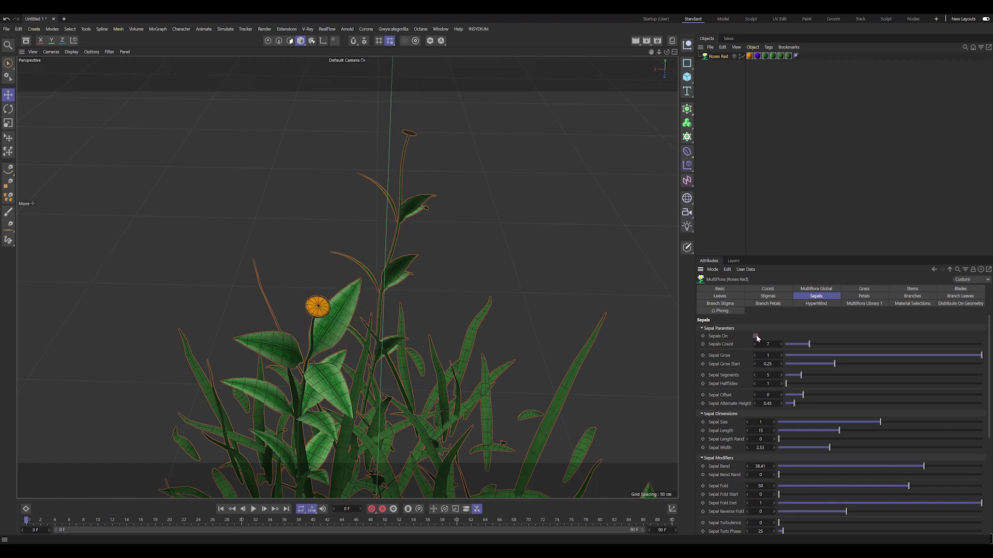
left_click_drag(310, 320, 341, 319, "alt")
scroll(341, 323, "up", 3)
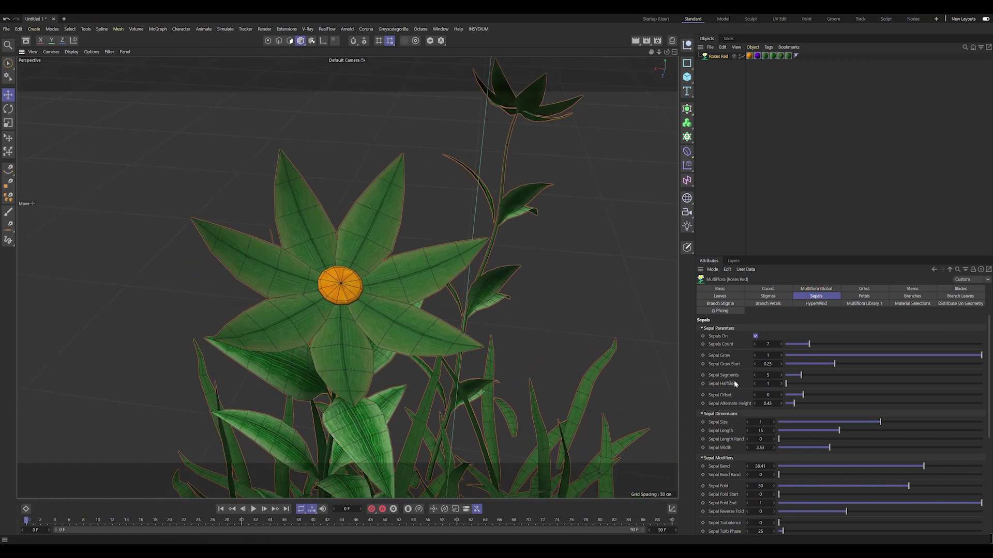
left_click_drag(803, 376, 837, 374)
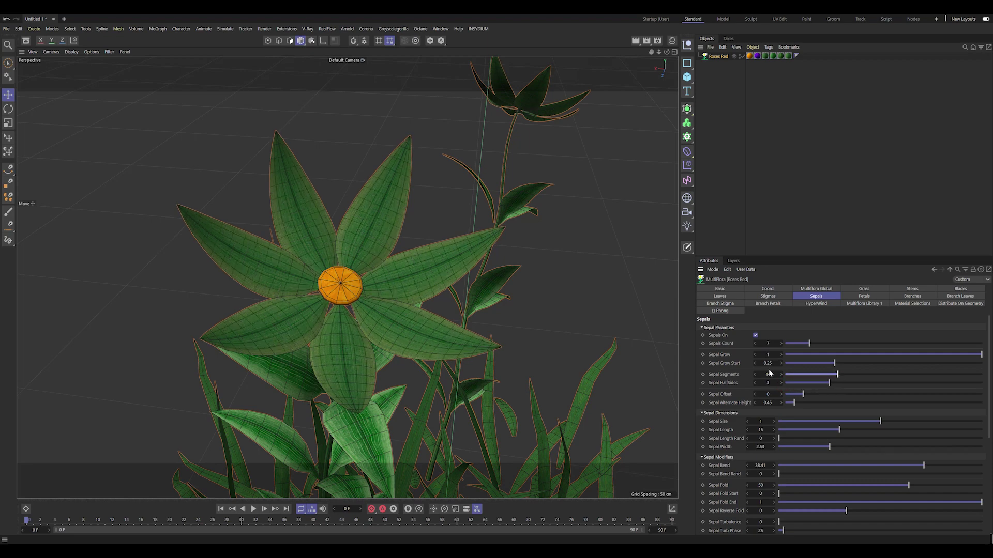
left_click_drag(323, 314, 344, 313, "alt")
Set Stigma Size to 0.18 and Stigma Height to 16.52
left_click(768, 296)
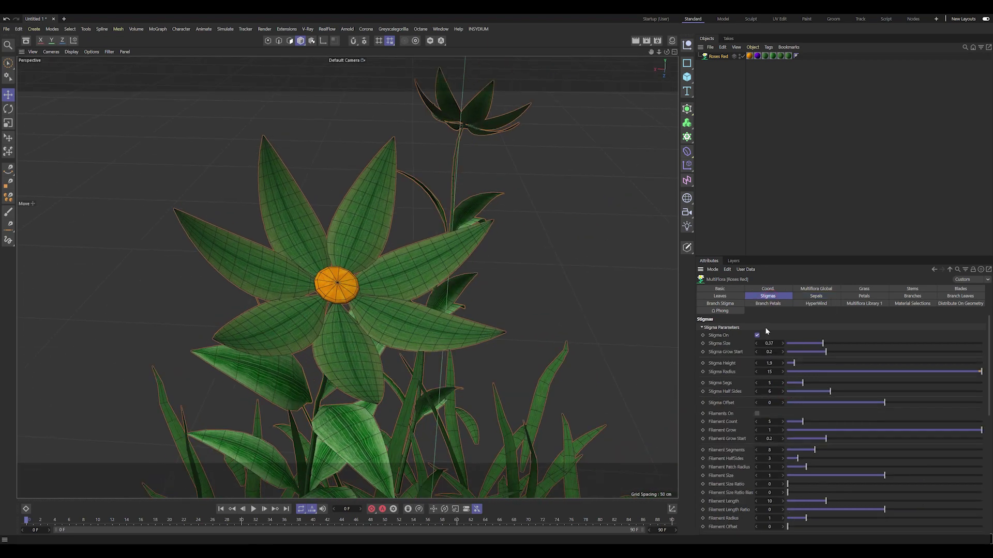
left_click(756, 335)
mouse_move(796, 343)
left_mouse_down()
mouse_move(840, 354)
mouse_move(826, 364)
mouse_move(805, 345)
mouse_move(851, 364)
left_mouse_up()
key("ctrl+z")
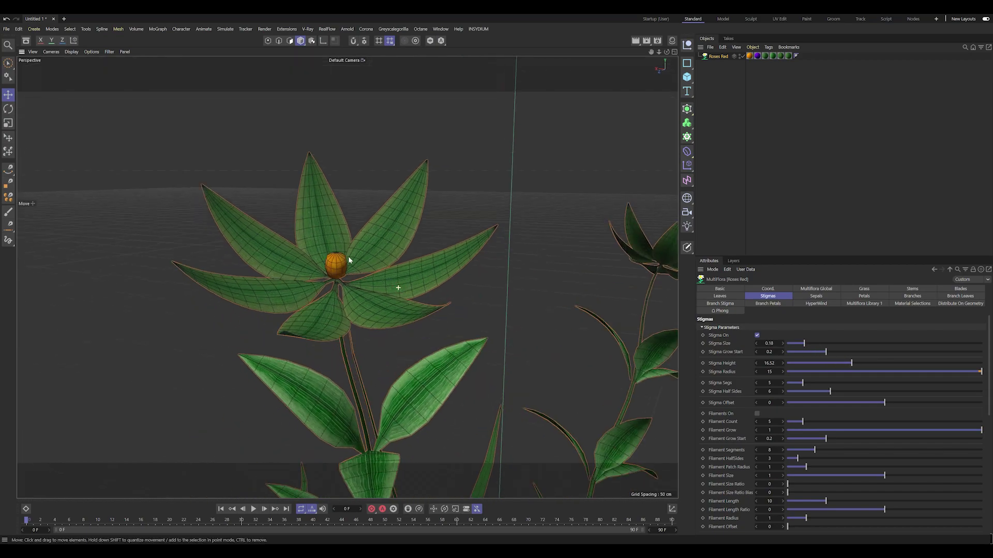
mouse_move(348, 256)
left_mouse_down("alt")
mouse_move(363, 292)
mouse_move(442, 307)
mouse_move(392, 280)
mouse_move(440, 337)
left_mouse_up("alt")
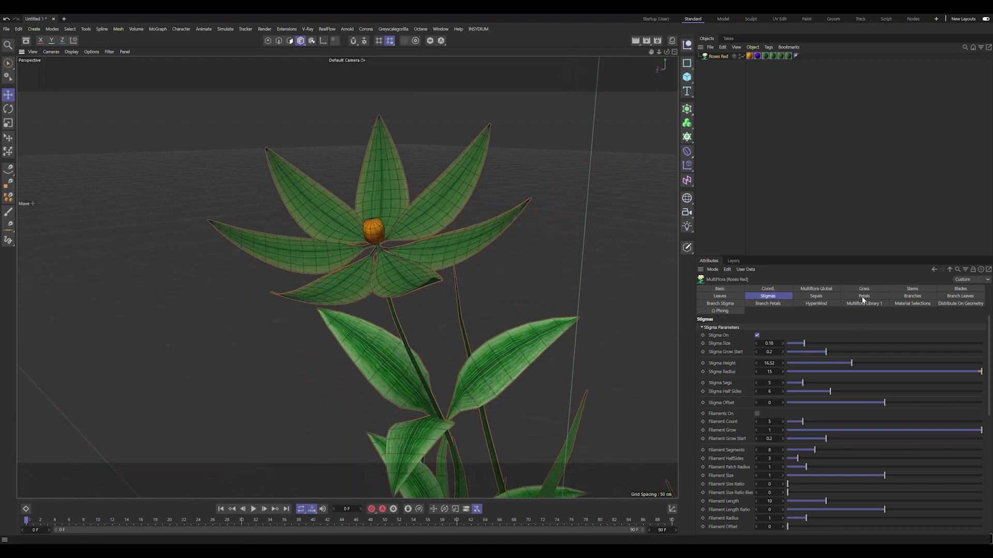
Preview the Stem and Blade toggles, leaving the blades off
left_click(864, 289)
left_click_drag(485, 376, 563, 350, "alt")
left_click(770, 335)
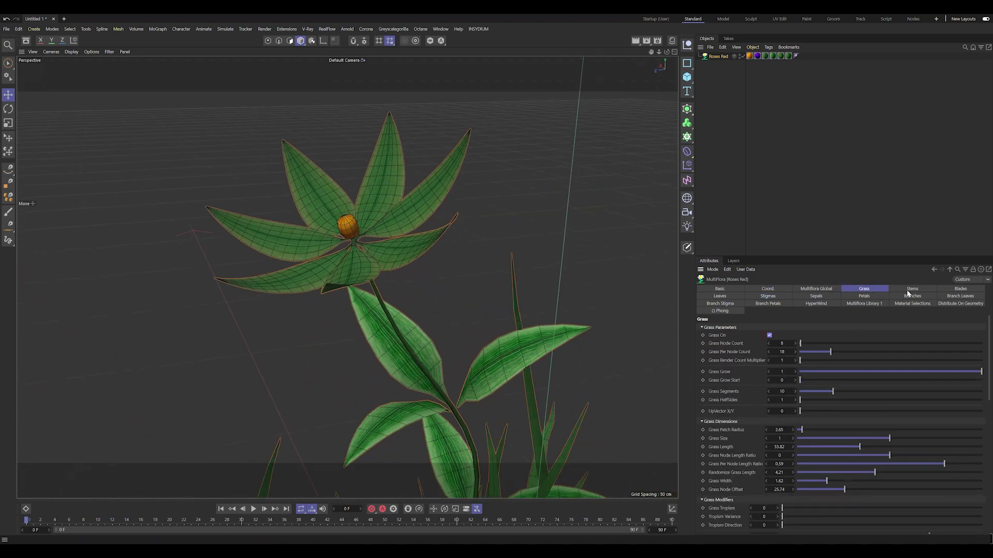
left_click(912, 289)
double_click(769, 335)
left_click(961, 288)
left_click(754, 335)
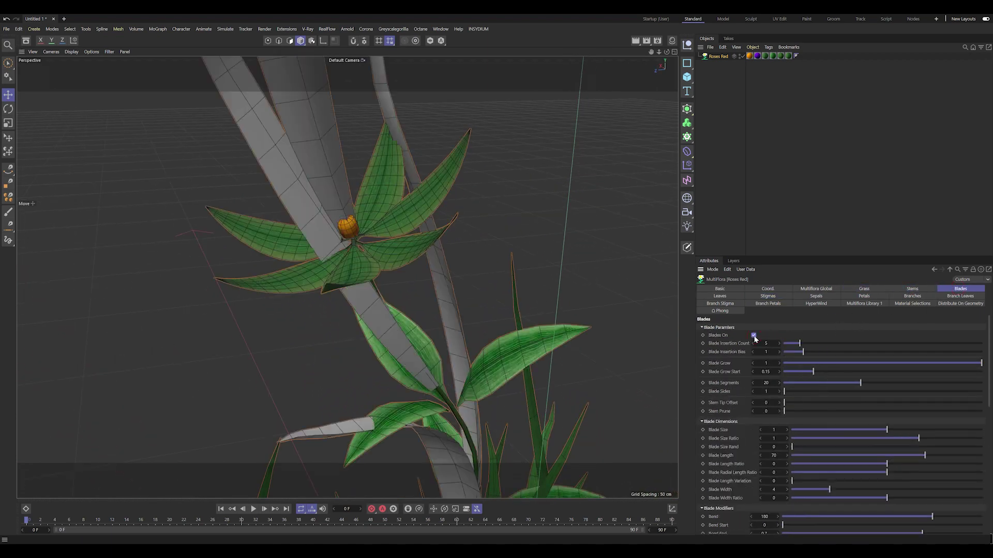
Set Leaf Segments to 16 and Leaf Half Sides to 3
left_click(727, 294)
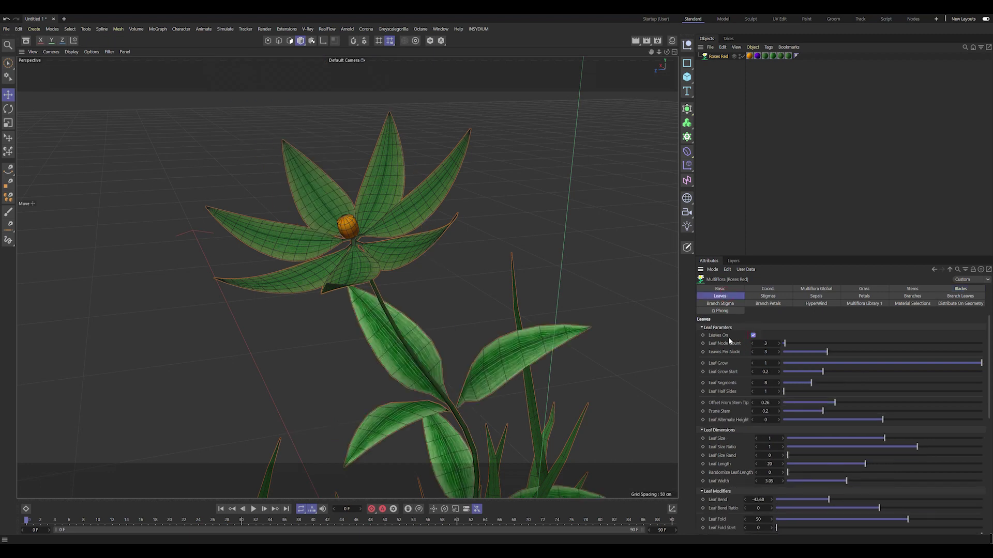
left_click_drag(810, 383, 836, 383)
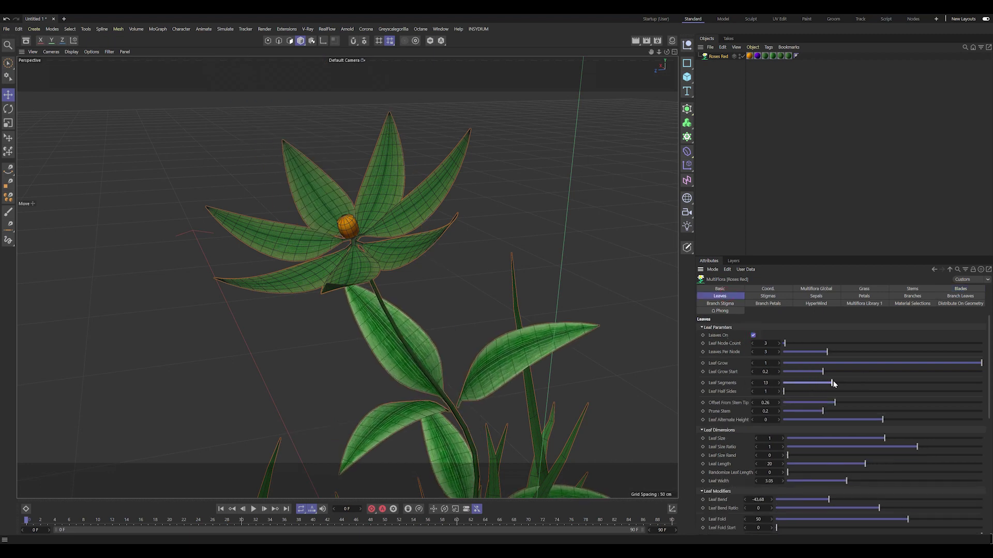
scroll(787, 397, "down", 1)
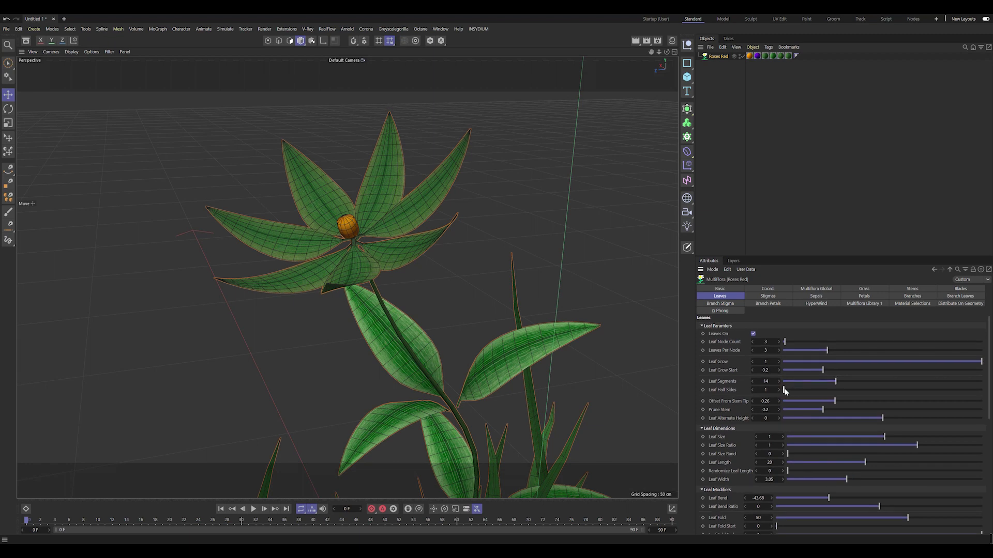
left_click_drag(784, 389, 828, 391)
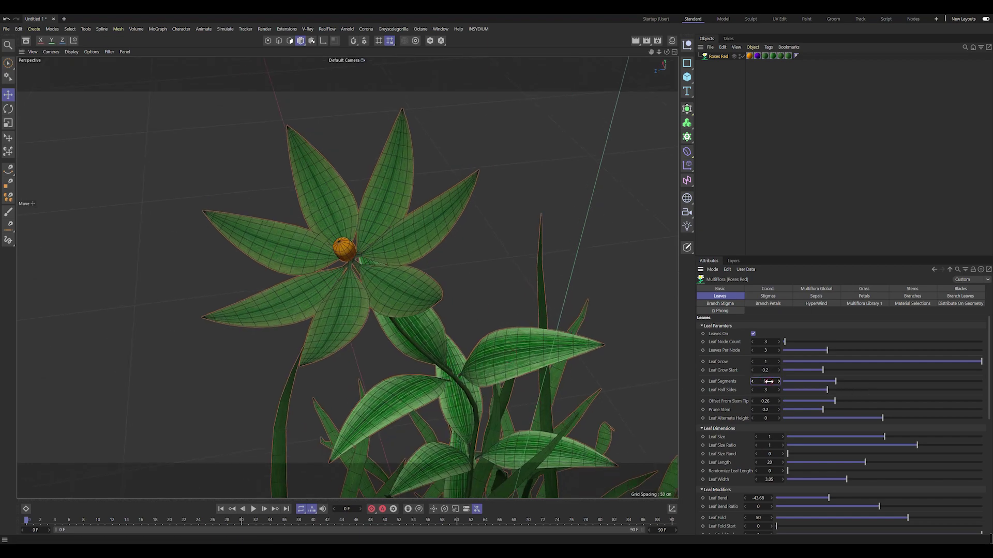
type("16")
key("Return")
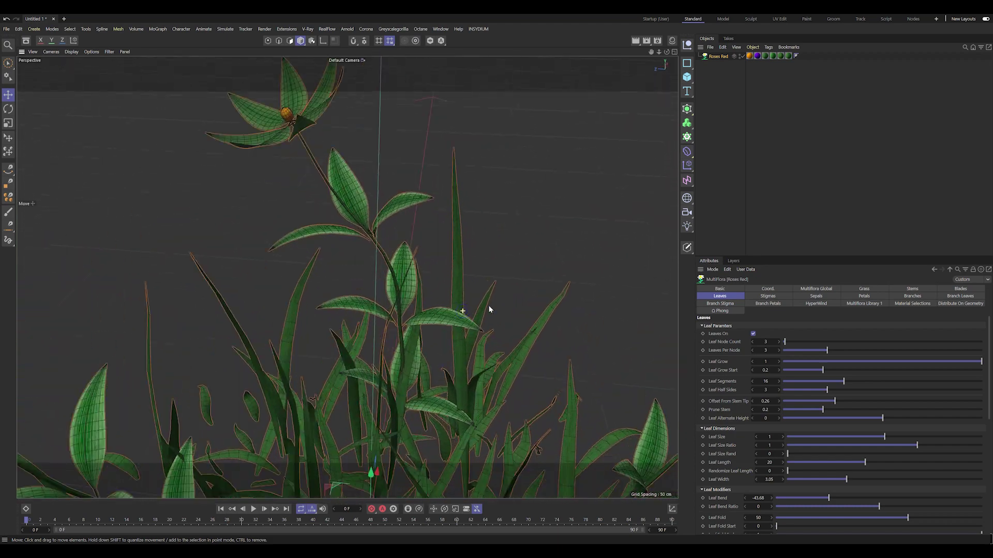
Try Grass Segments 16 and Grass HalfSides of 6, then 4
left_click(864, 288)
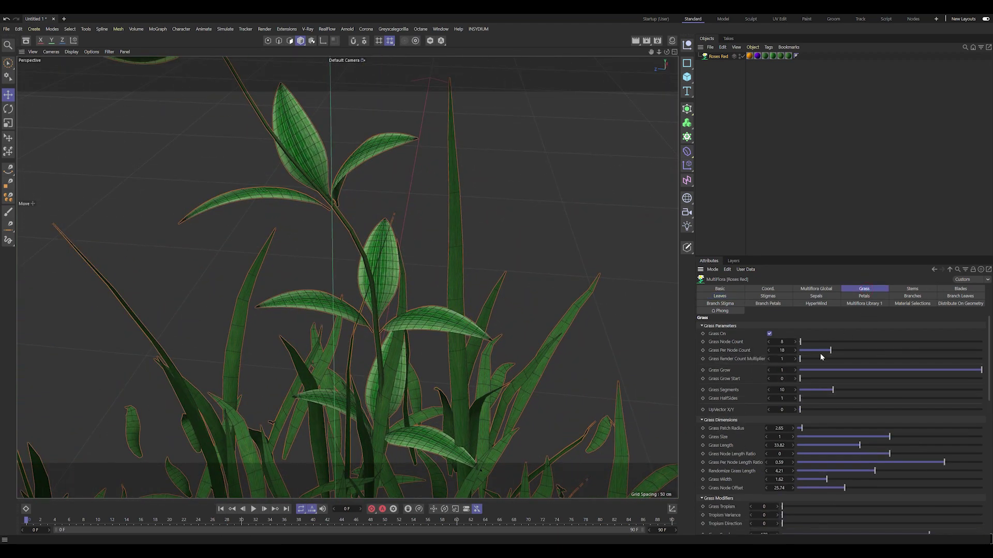
type("6")
key("Return")
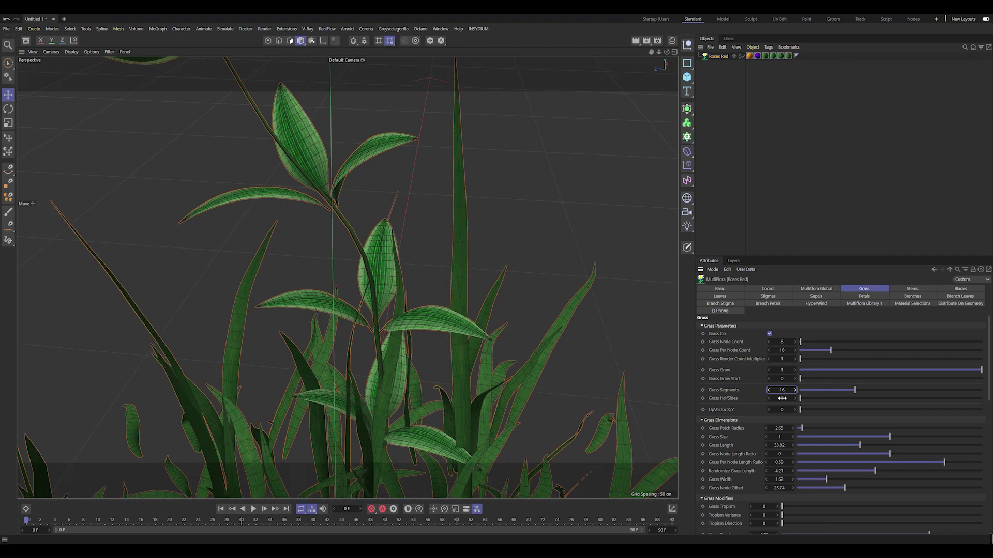
type("6")
key("Return")
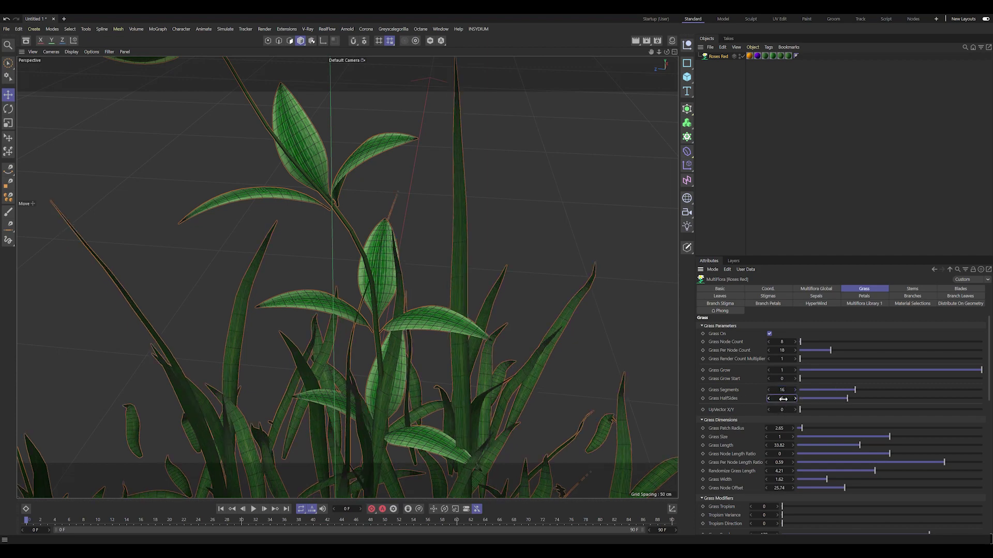
type("4")
key("Return")
Settle Grass Segments at 35 and Grass HalfSides at 3
double_click(784, 390)
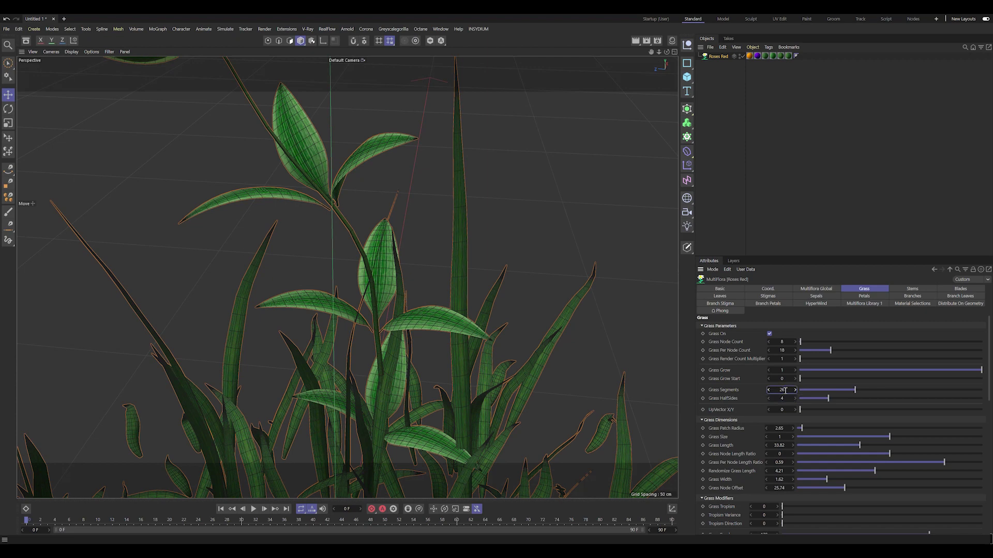
key("Return")
left_click_drag(893, 396, 928, 404)
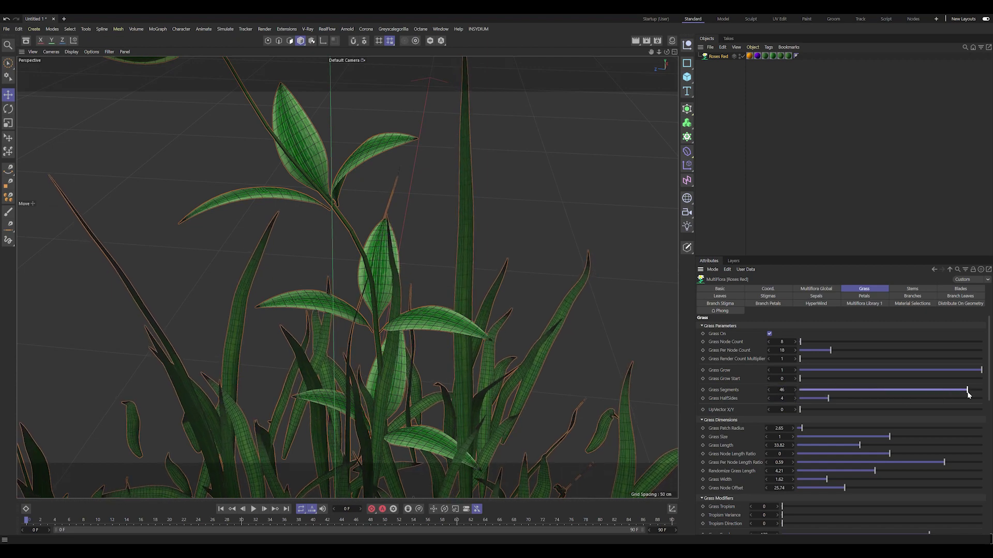
double_click(782, 399)
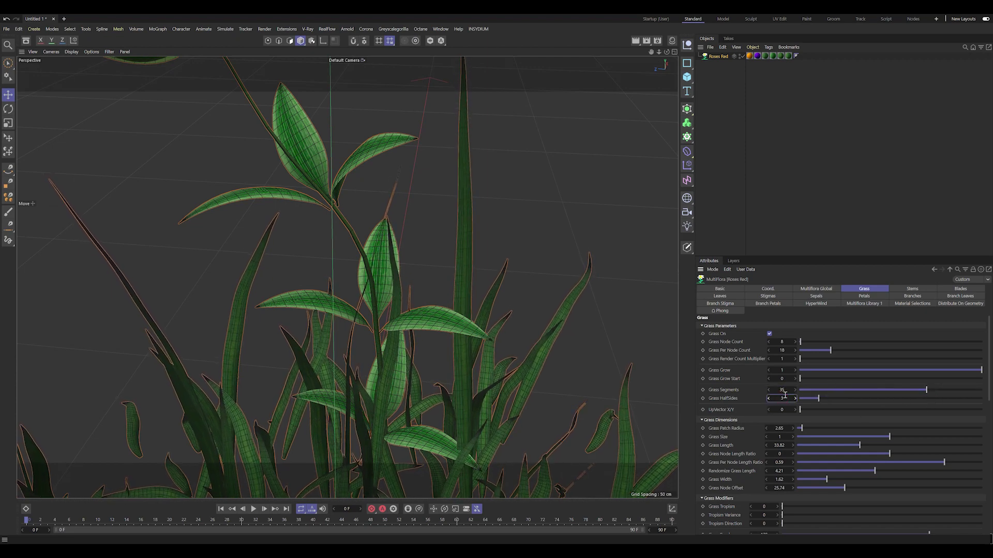
key("Return")
scroll(404, 310, "up", 10)
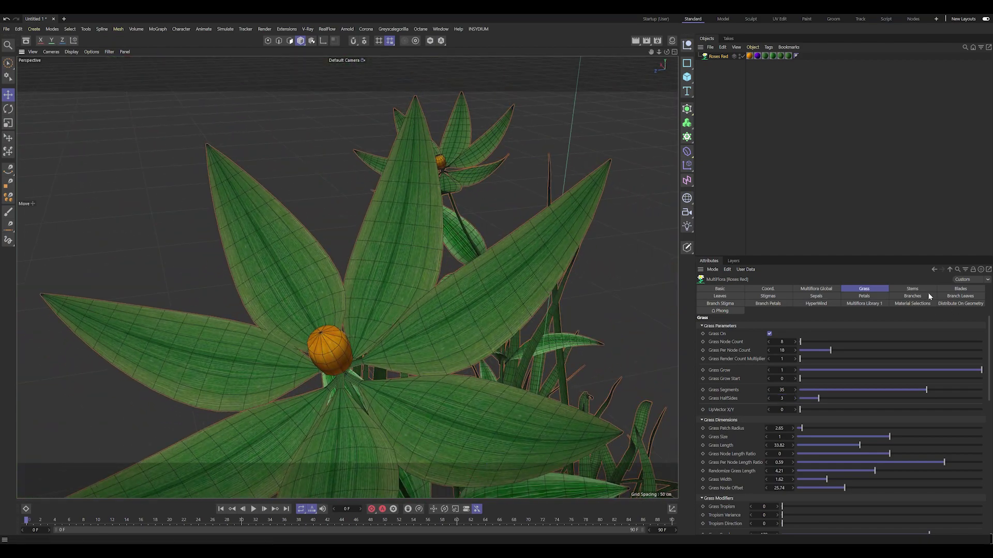
Set Petal Segments to 23, inspect the rose from side and below, collapse Petal Parameters
left_click(862, 296)
scroll(454, 357, "down", 5)
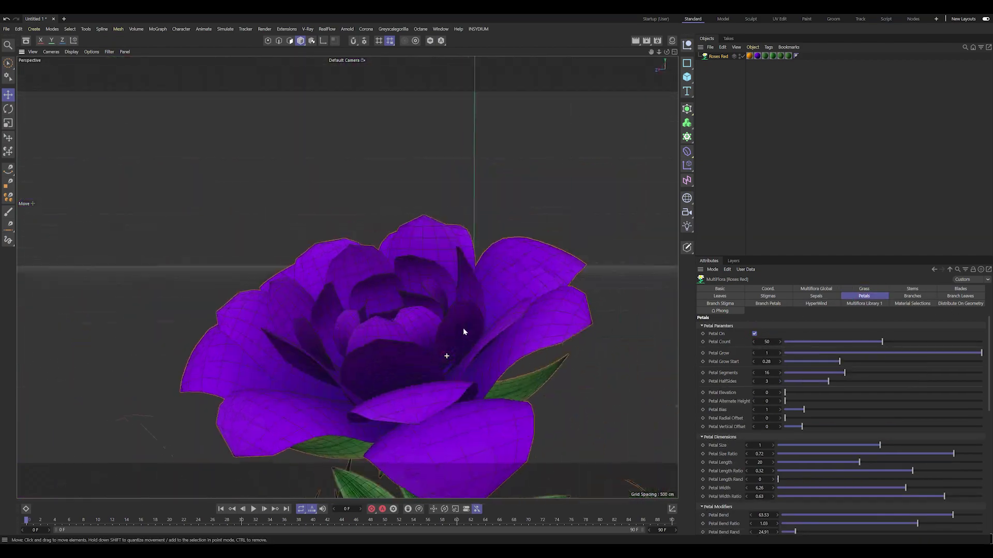
mouse_move(463, 327)
left_mouse_down("alt")
mouse_move(501, 323)
mouse_move(477, 338)
mouse_move(580, 340)
left_mouse_up("alt")
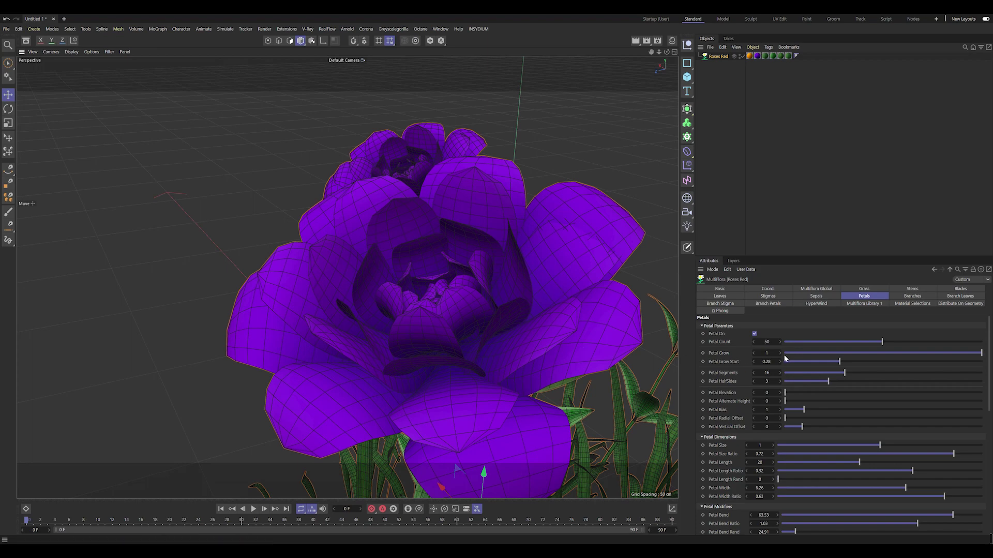
left_click_drag(849, 373, 889, 373)
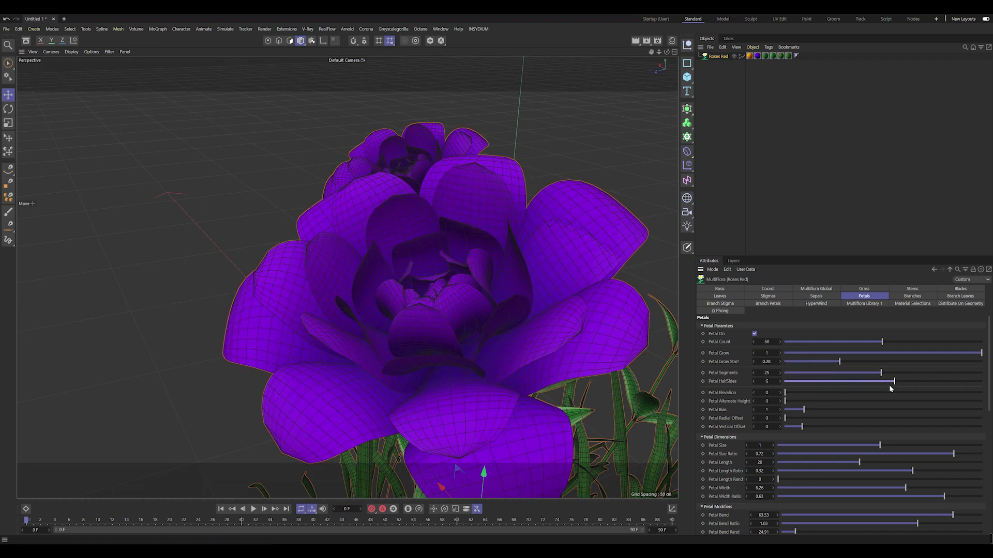
left_click_drag(885, 378, 873, 373)
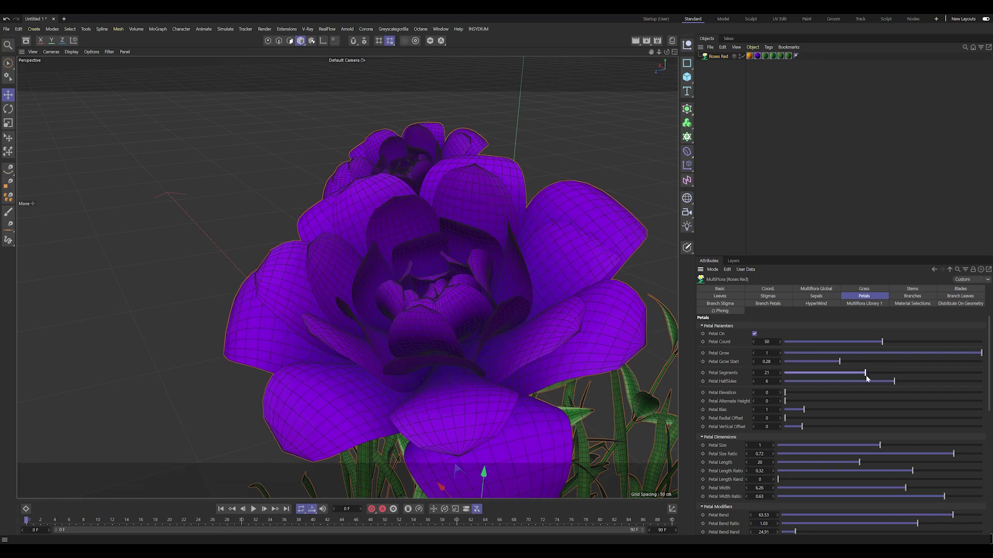
mouse_move(653, 331)
left_mouse_down("alt")
mouse_move(432, 305)
mouse_move(486, 324)
mouse_move(444, 296)
mouse_move(461, 306)
left_mouse_up("alt")
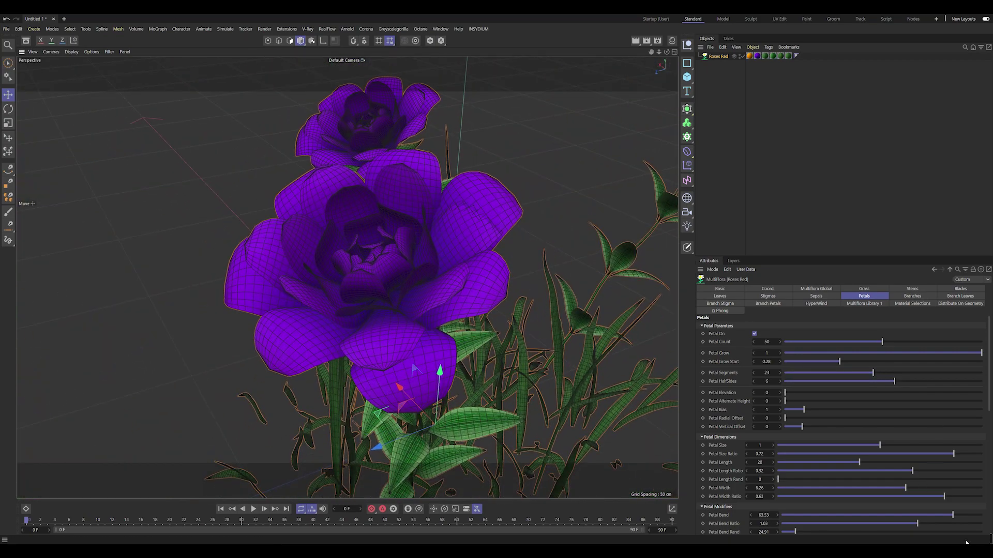
mouse_move(359, 289)
left_mouse_down("alt")
mouse_move(328, 234)
mouse_move(406, 139)
mouse_move(247, 220)
mouse_move(428, 216)
mouse_move(417, 157)
mouse_move(475, 295)
mouse_move(472, 312)
left_mouse_up("alt")
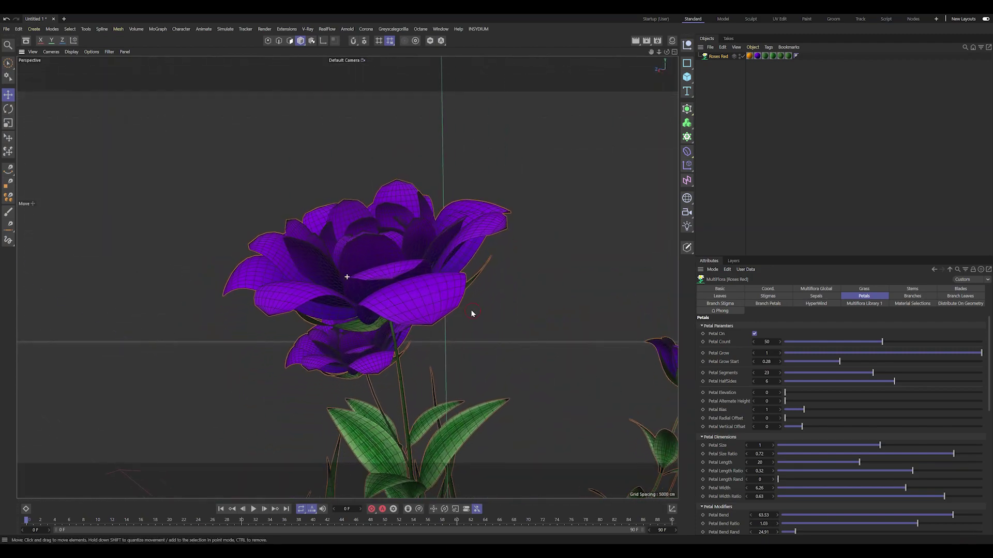
left_click(718, 327)
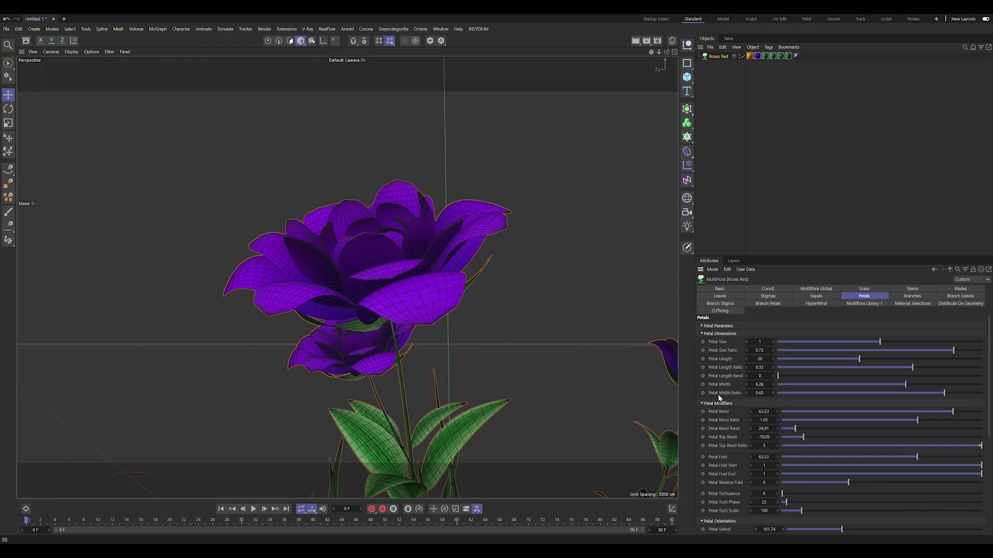
Test Petal Bend and Petal Bend Ratio values, undoing each change
scroll(987, 428, "up", 1)
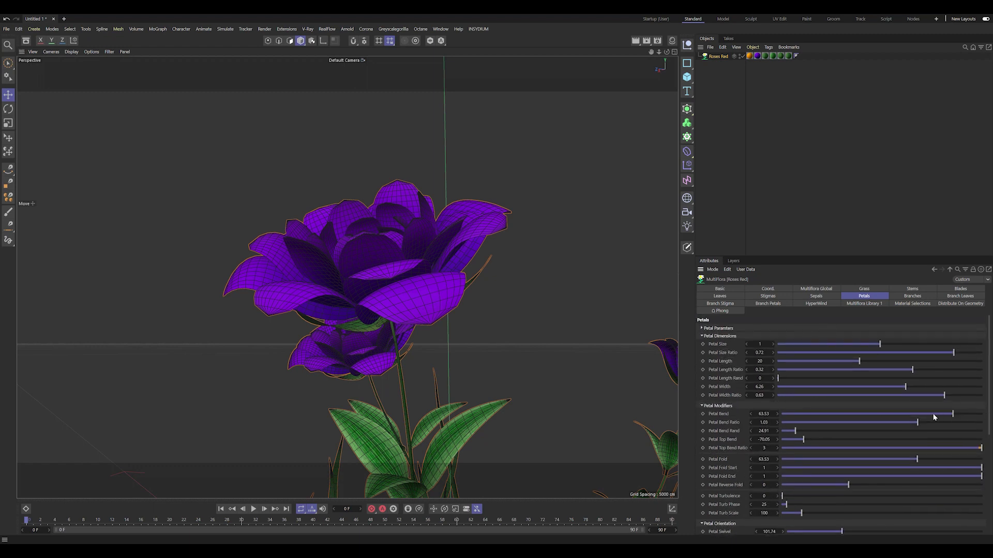
left_click_drag(952, 415, 859, 414)
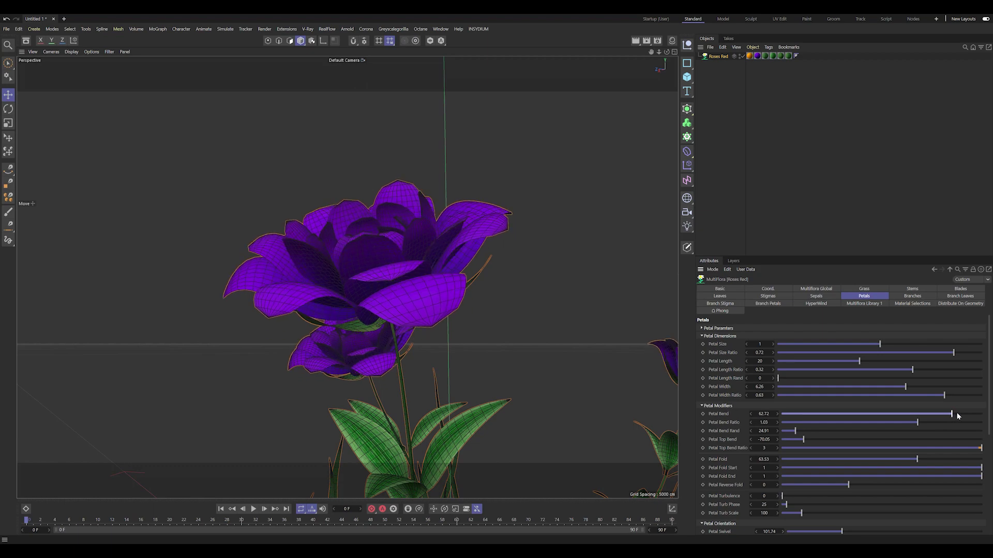
key("ctrl+z")
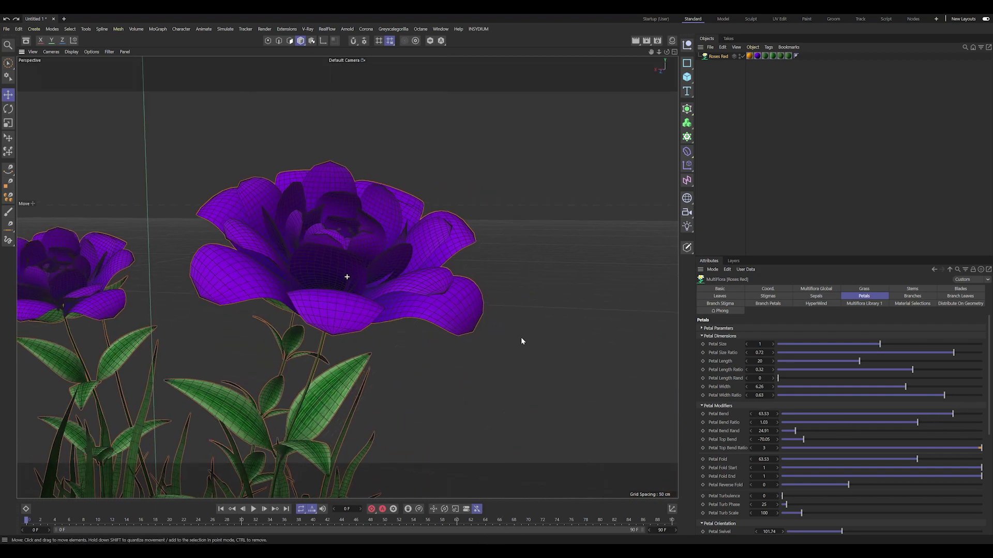
left_click_drag(523, 340, 476, 306, "alt")
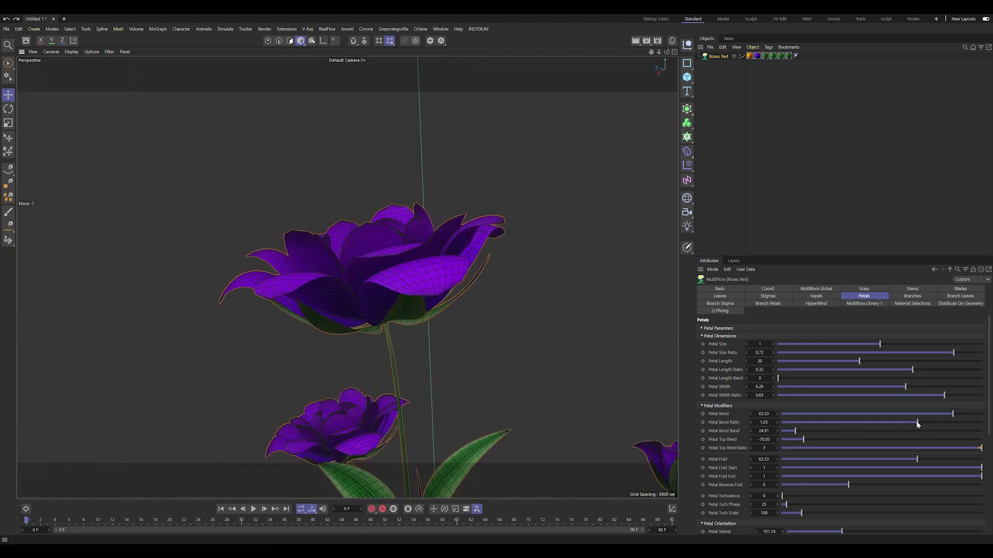
mouse_move(916, 424)
left_mouse_down()
mouse_move(831, 420)
mouse_move(871, 423)
left_mouse_up()
key("ctrl+z")
Test Petal Top Bend and Top Bend Ratio values, undoing each change
left_click_drag(481, 321, 486, 357, "alt")
mouse_move(803, 439)
left_mouse_down()
mouse_move(786, 439)
mouse_move(915, 442)
left_mouse_up()
key("ctrl+z")
key("ctrl+z")
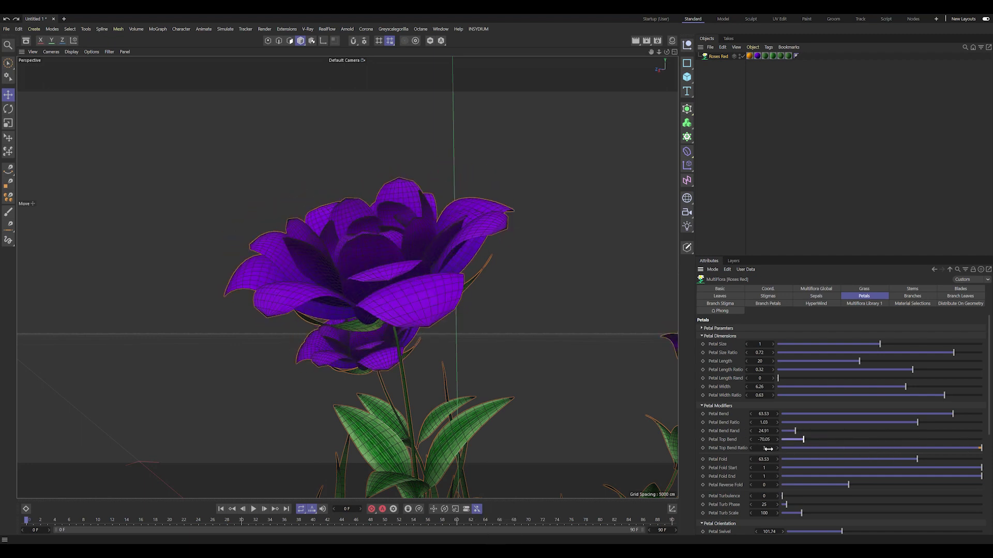
left_click_drag(769, 449, 767, 449)
key("ctrl+z")
left_click_drag(917, 423, 915, 423)
key("ctrl+z")
Select the petal bend parameters, set the end frame to 200, and go to frame 130
left_click_drag(721, 423, 723, 416)
type("200")
key("Return")
left_click_drag(419, 524, 446, 525)
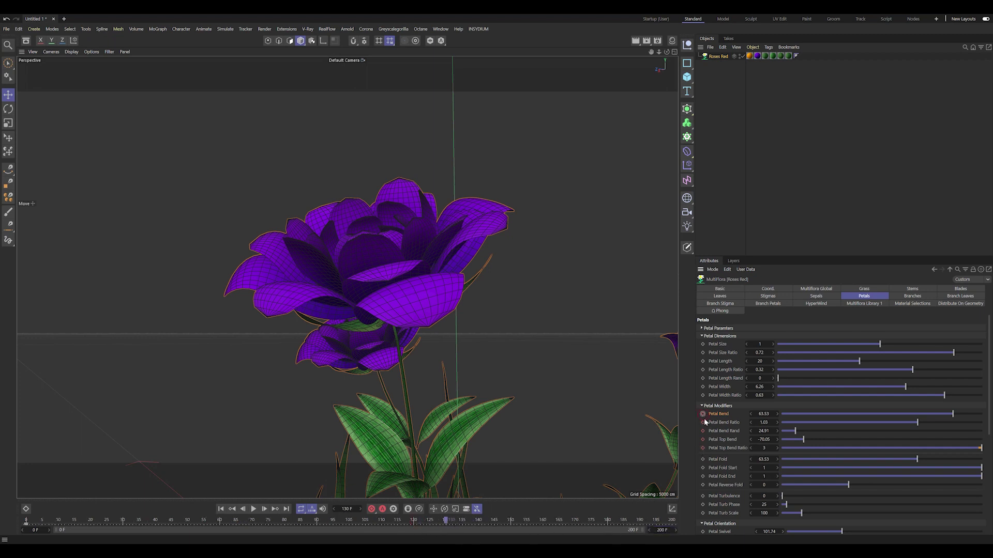
Keyframe the petal bend parameters at frame 130, testing Petal Bend near 100 at frame 18
left_click(703, 448)
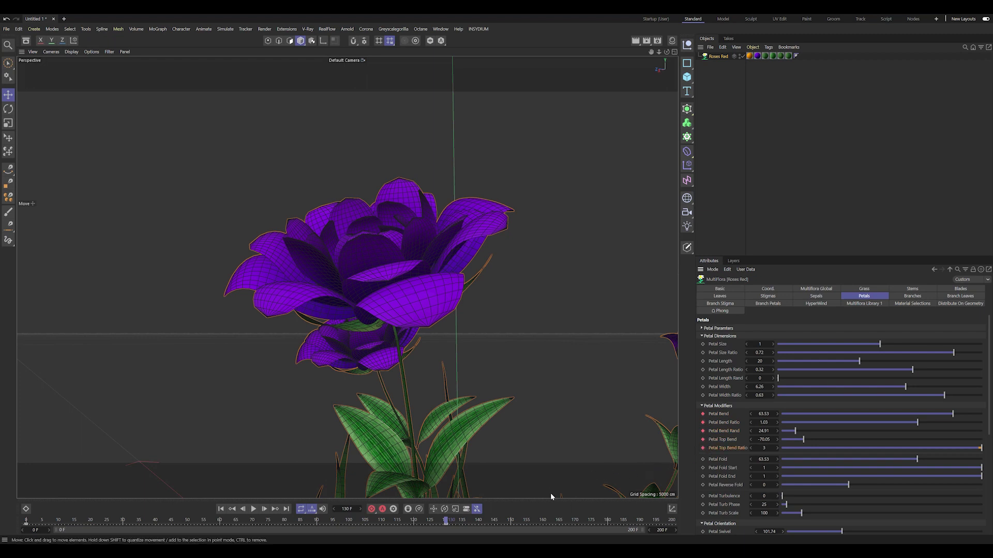
left_click_drag(136, 513, 85, 520)
left_click_drag(953, 414, 981, 414)
left_click(759, 414)
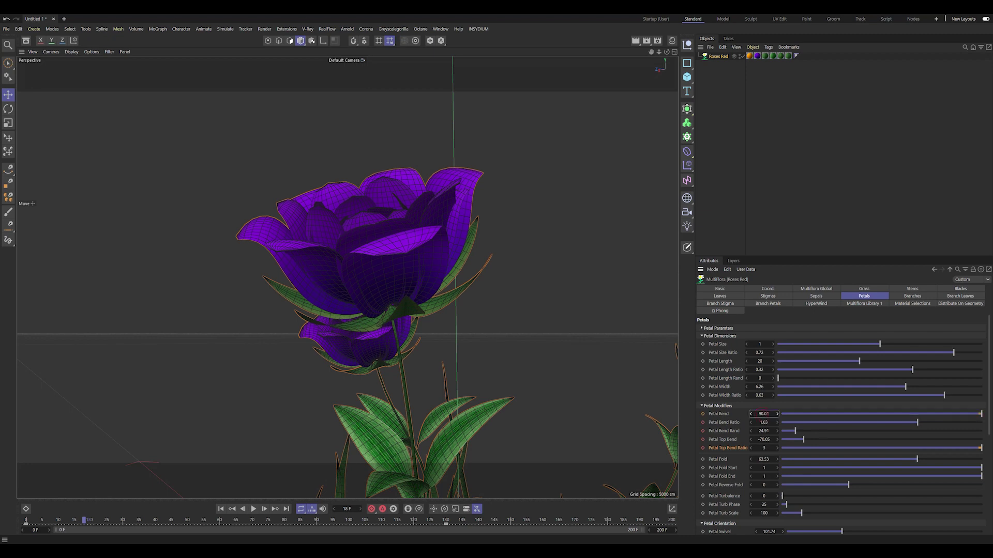
left_click_drag(778, 414, 796, 413)
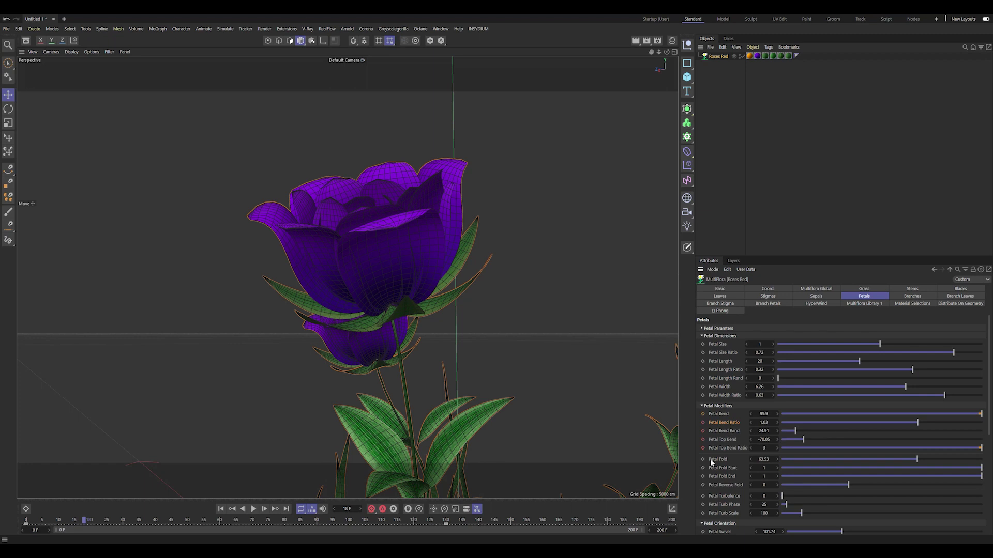
mouse_move(105, 527)
left_mouse_down()
mouse_move(426, 528)
mouse_move(448, 537)
left_mouse_up()
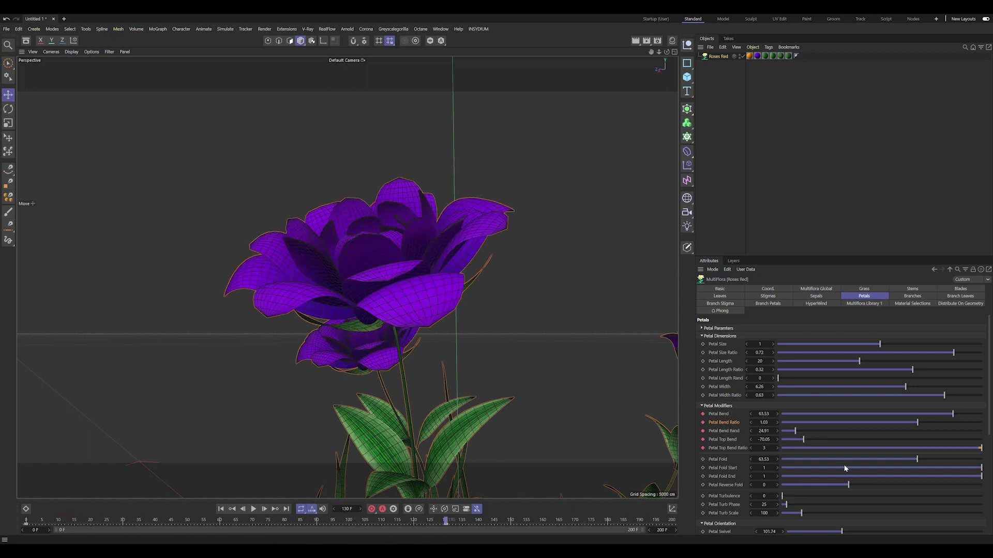
At frame 130, key Petal Bend at 49.52, then return to frame 0
left_click_drag(917, 459, 782, 459)
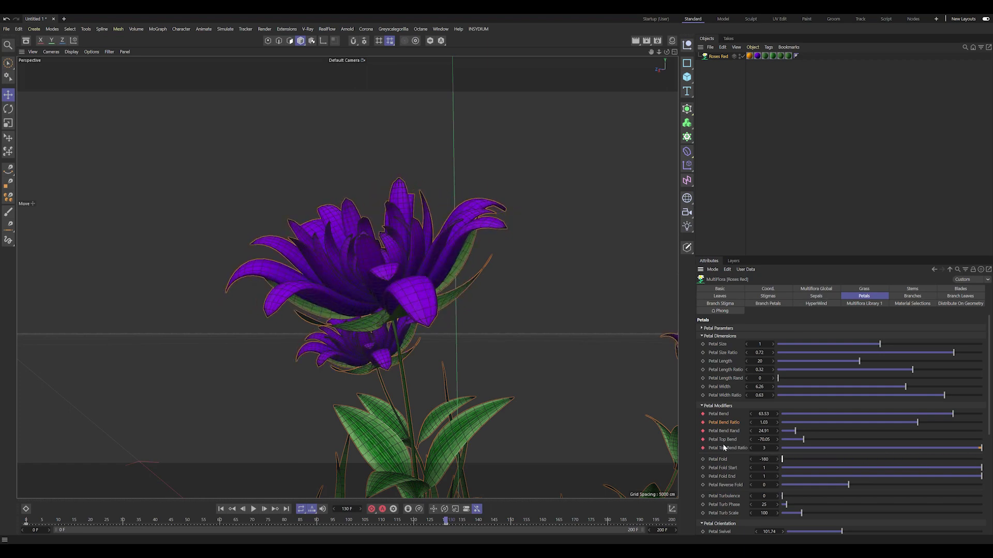
key("ctrl+z")
left_click(439, 523)
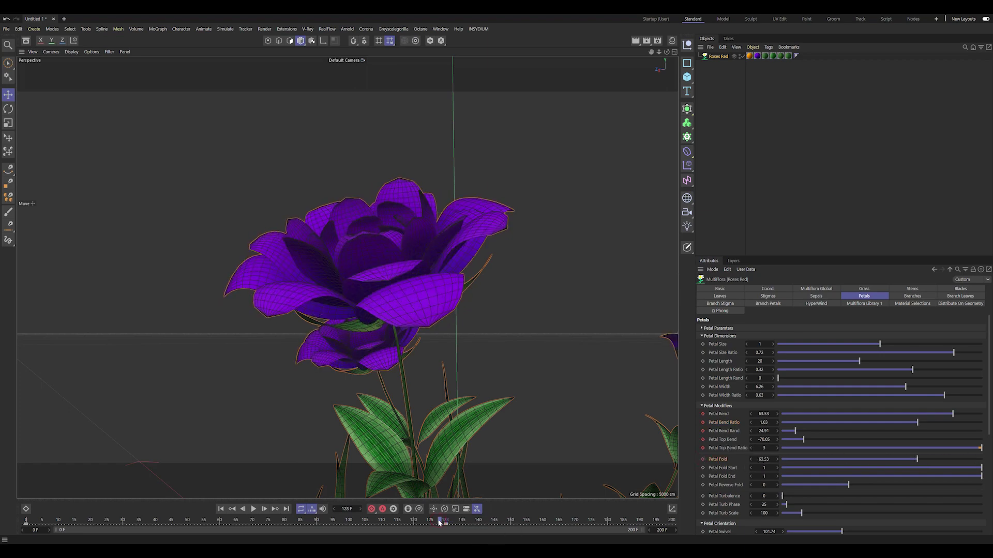
left_click_drag(439, 524, 450, 533)
left_click_drag(951, 416, 937, 416)
mouse_move(311, 300)
left_mouse_down("alt")
mouse_move(459, 325)
mouse_move(366, 288)
left_mouse_up("alt")
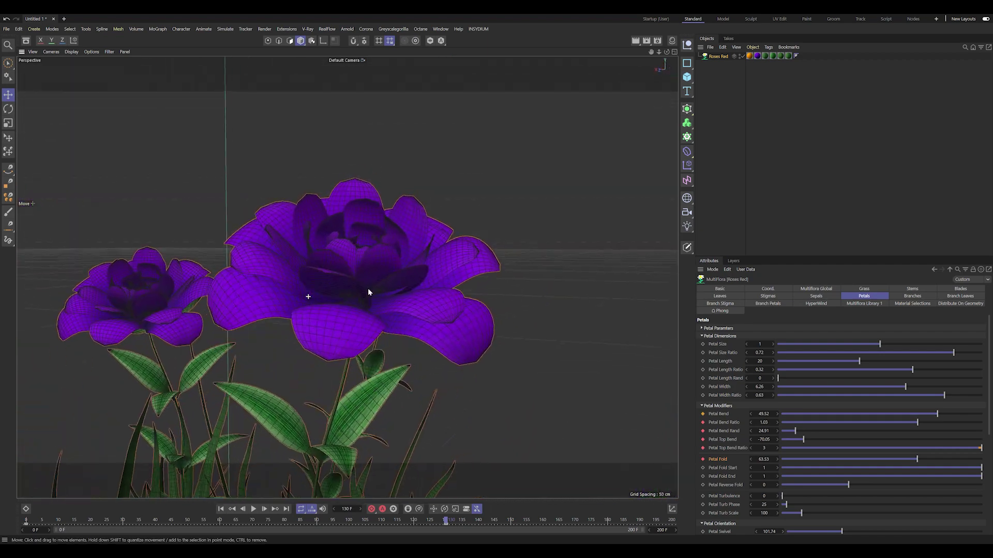
left_click(703, 414)
left_click_drag(434, 522, 26, 522)
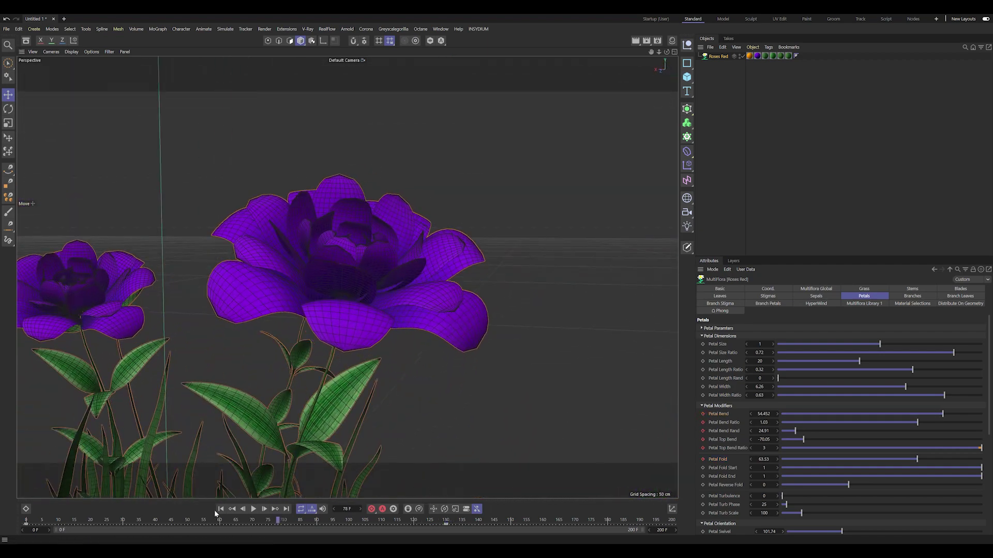
mouse_move(233, 373)
left_mouse_down("alt")
mouse_move(344, 365)
mouse_move(514, 455)
left_mouse_up("alt")
At frame 0, set Petal Bend to 145 and keyframe Petal Bend Ratio and Bend Rand
double_click(763, 414)
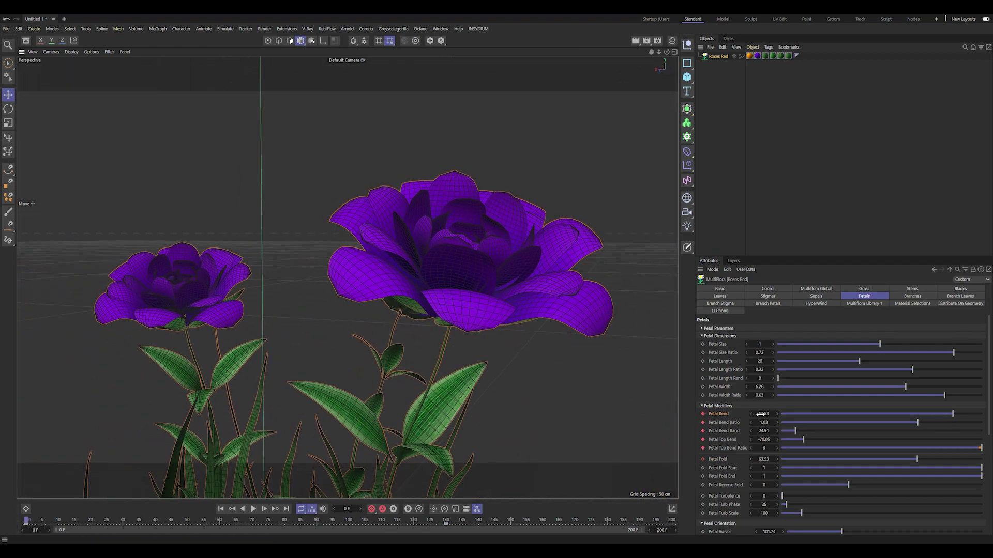
type("145")
key("Return")
mouse_move(465, 310)
left_mouse_down("alt")
mouse_move(346, 365)
mouse_move(682, 418)
left_mouse_up("alt")
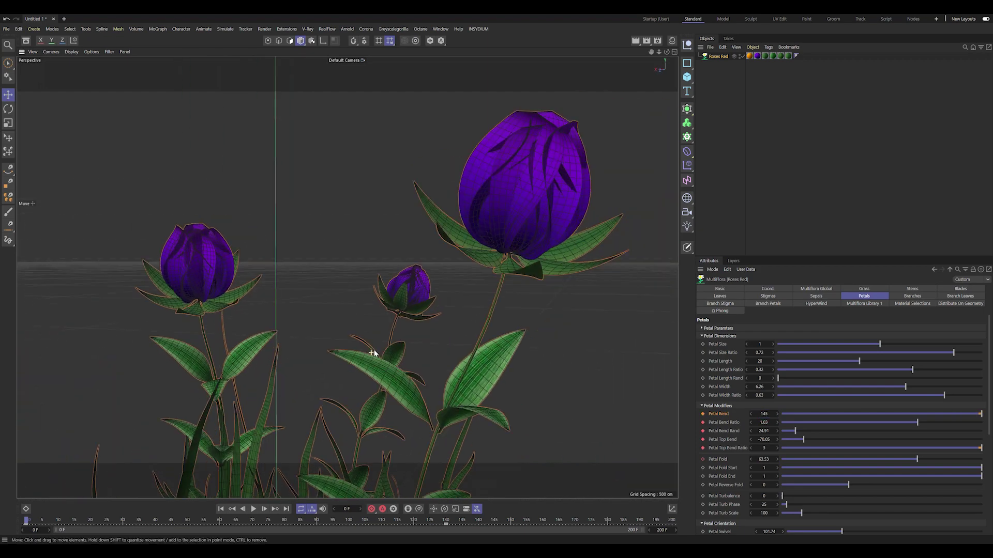
left_click_drag(760, 422, 764, 423)
left_click(702, 422)
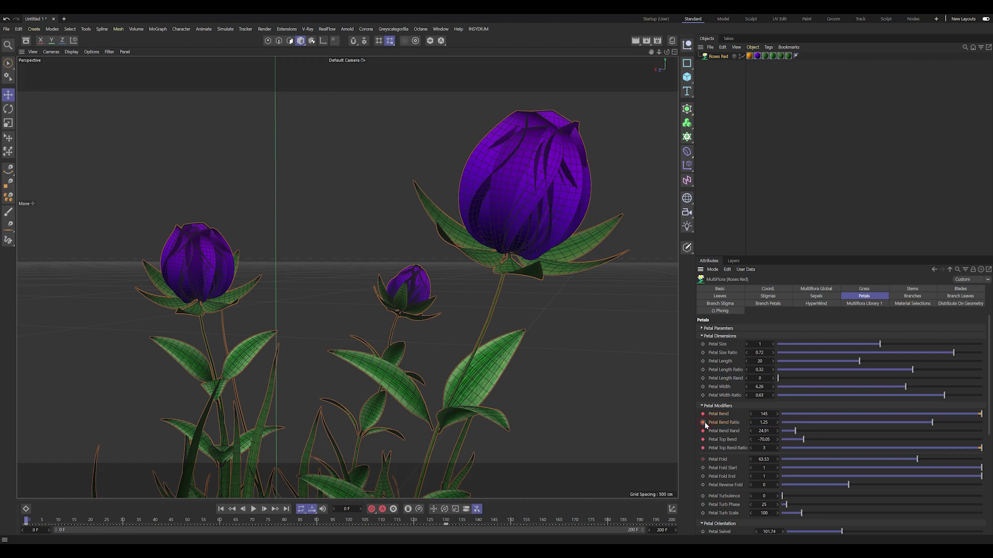
type("1")
left_click(703, 431)
Select the Petal Top Bend and Fold fields and preview the petal animation
left_click(764, 440)
left_click(765, 459)
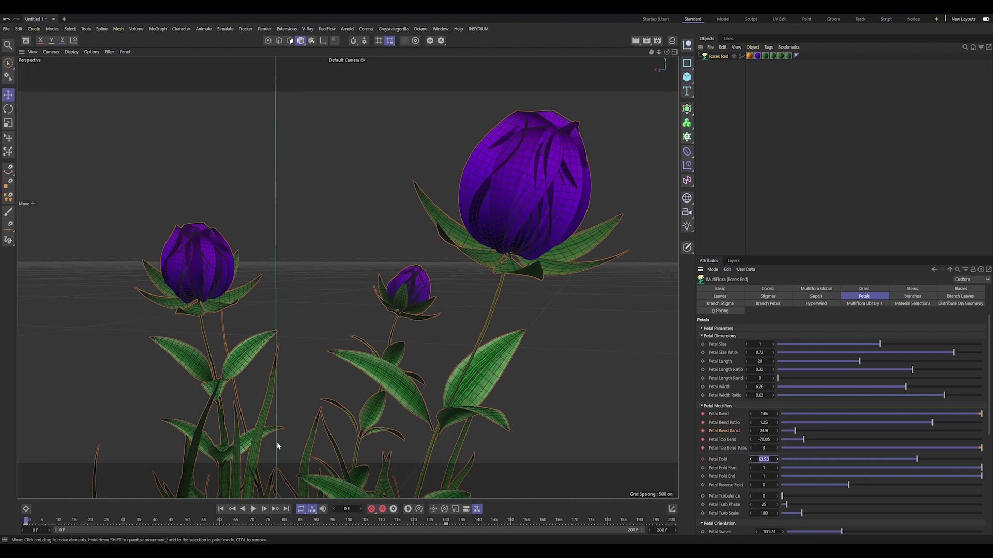
key("F8")
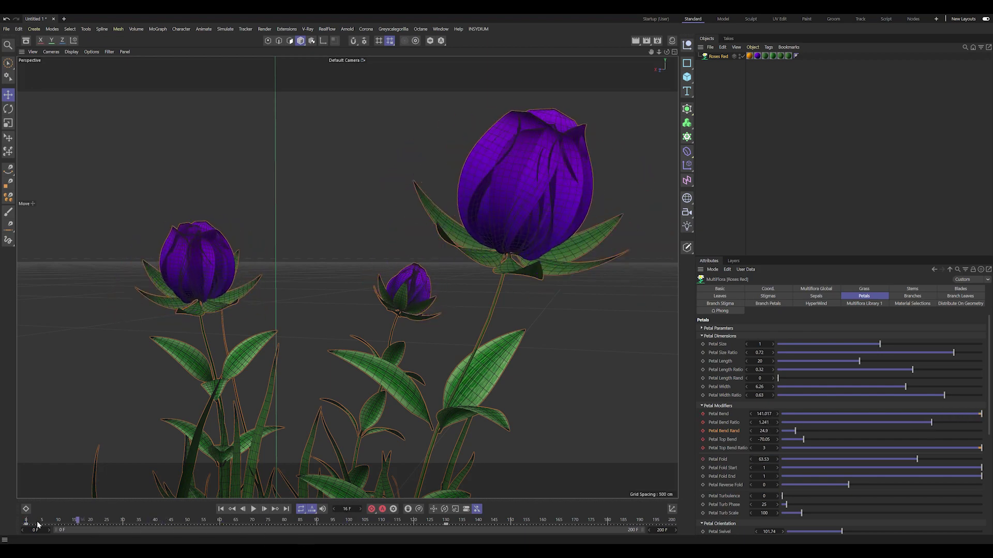
key("shift+f")
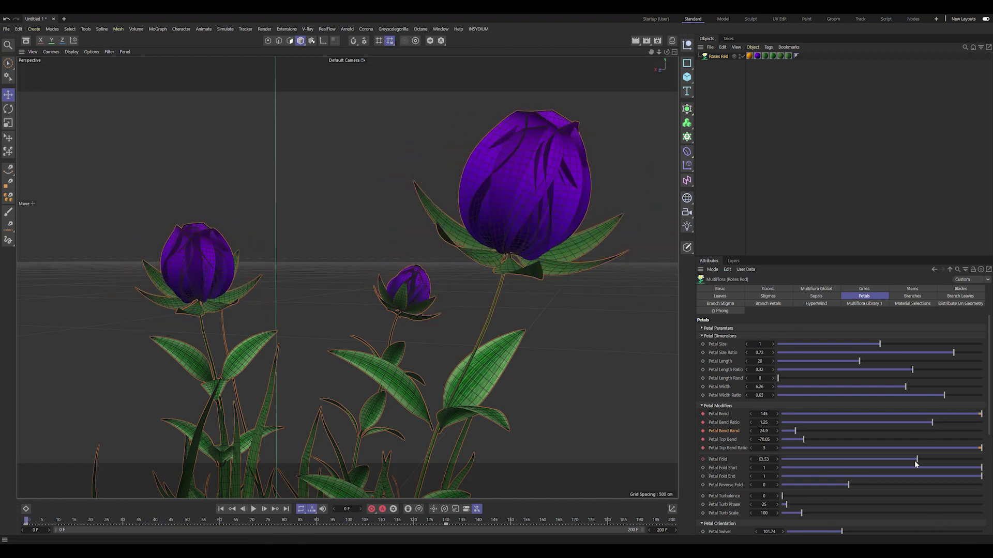
Try Petal Fold at 0, then drag it lower to tighten the buds
left_click_drag(915, 461, 883, 458)
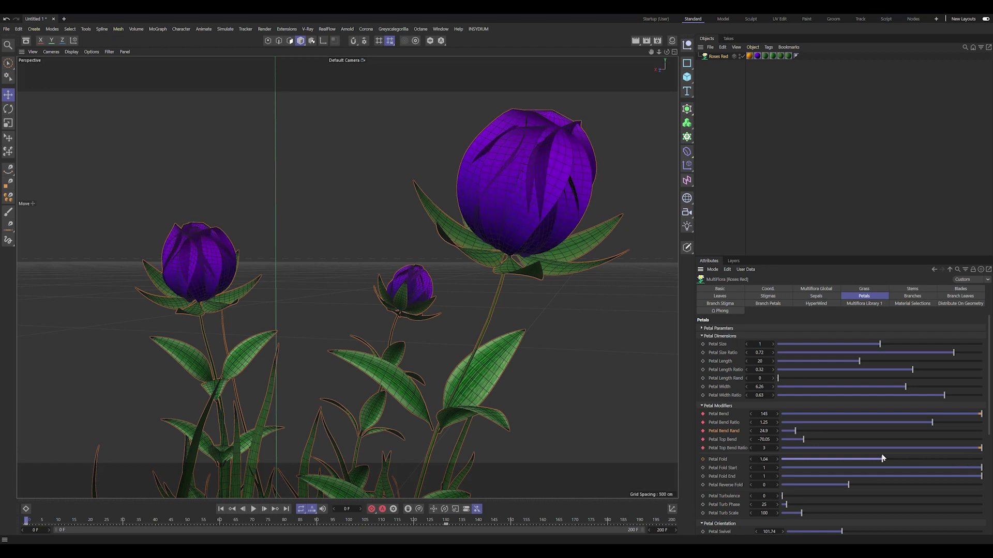
left_click(765, 460)
type("0")
key("Return")
left_click(766, 460)
left_click_drag(767, 459, 766, 459)
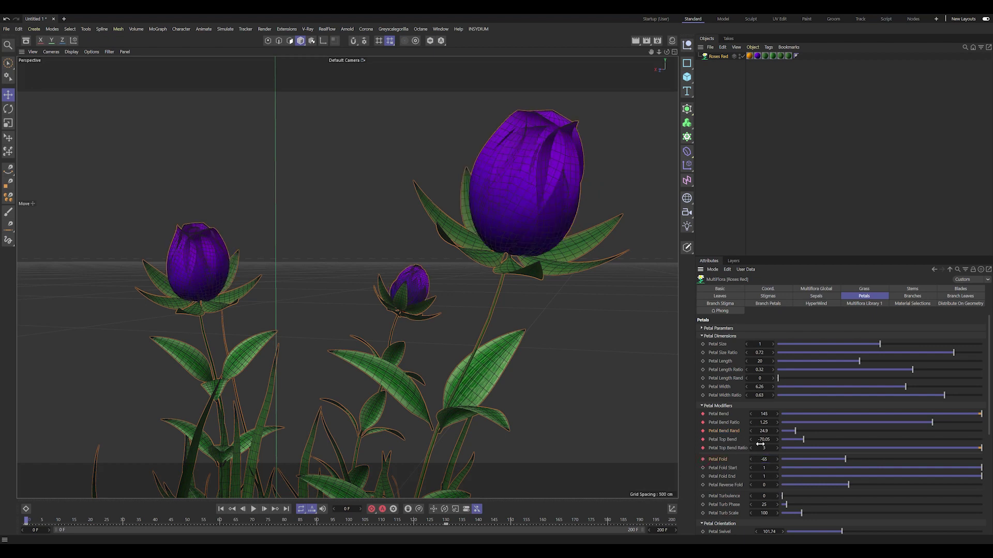
Set Petal Top Bend to -43 after trying -53
left_click(764, 439)
type("-53")
key("Return")
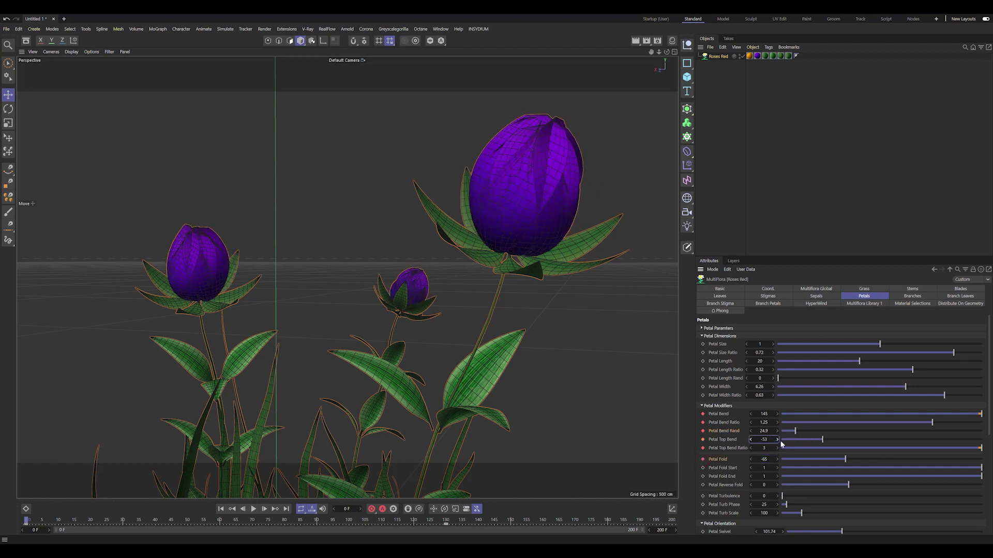
type("-43")
key("Return")
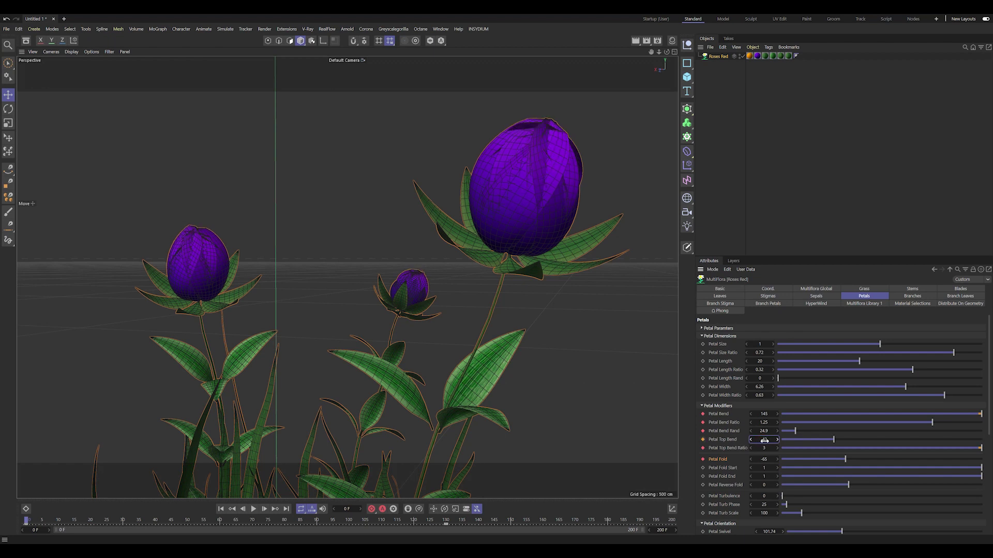
Set Petal Bend Ratio to 0.9 and keyframe it
left_click(764, 431)
left_click(761, 422)
type("0.9")
key("Return")
left_click(703, 423)
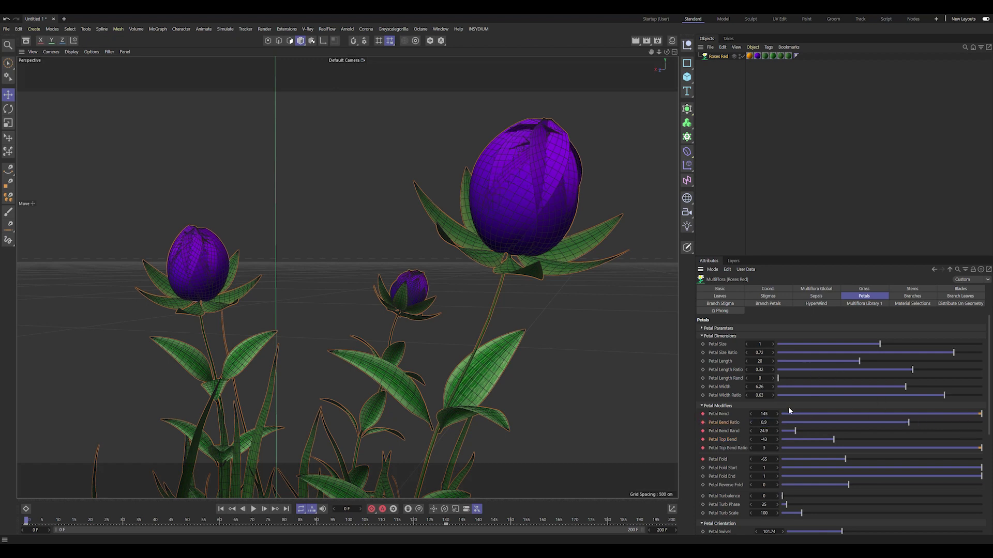
Try Petal Bend at -25, commit a high bud-closing value, and scrub to preview the bloom
left_click(764, 414)
type("-2")
type("5")
key("Return")
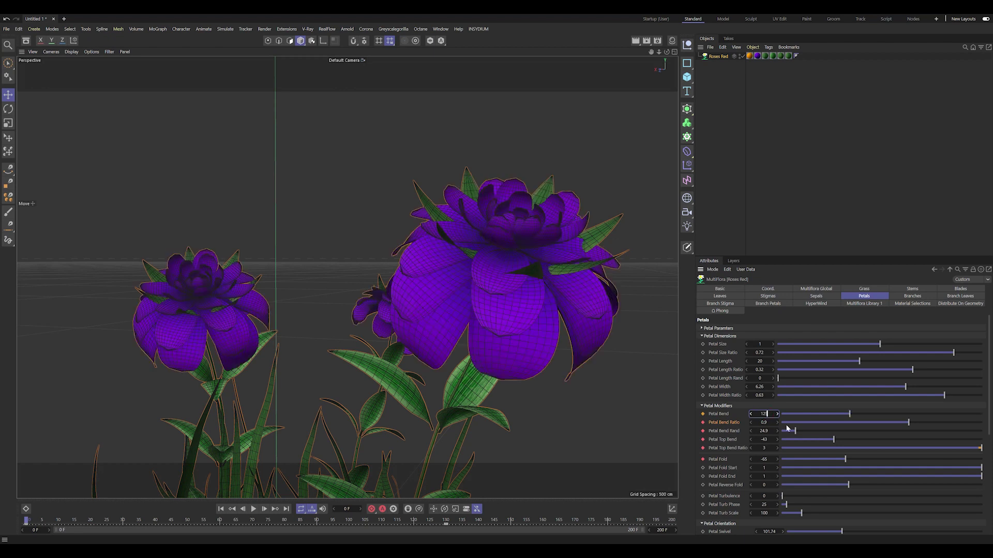
key("Return")
left_click_drag(31, 521, 371, 521)
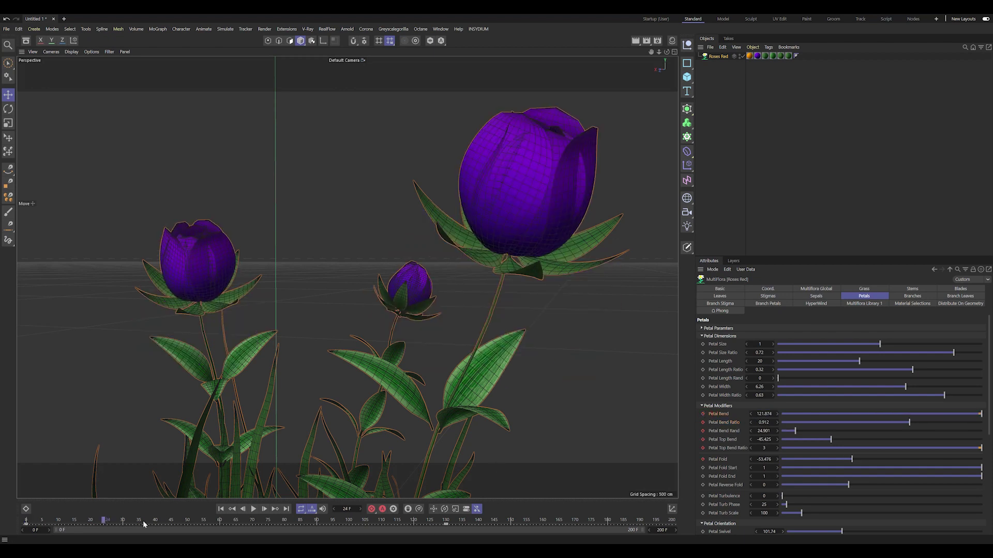
mouse_move(252, 520)
left_mouse_down()
mouse_move(459, 498)
mouse_move(0, 469)
left_mouse_up()
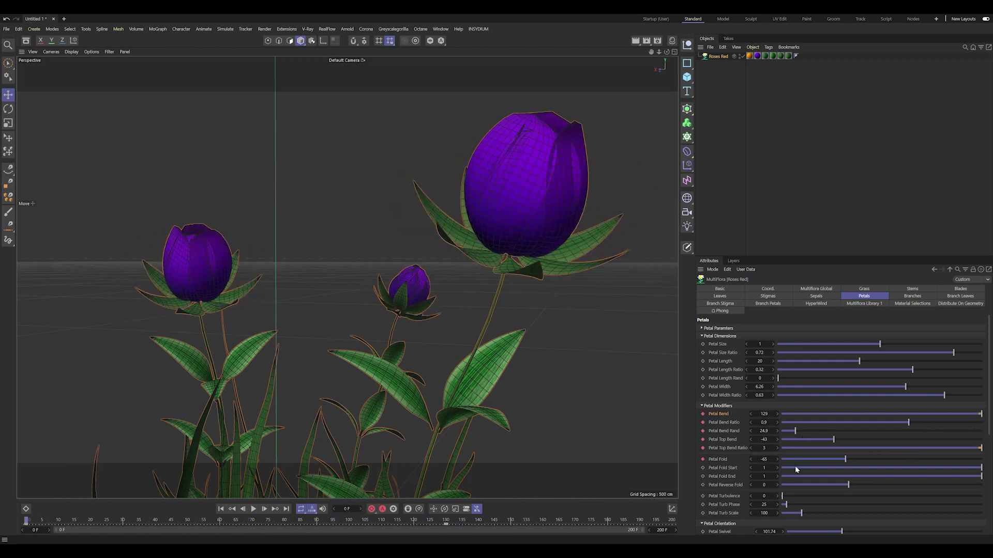
Under Petal Orientation, set Petal Spread Rand to 12 after trying 128
left_click_drag(988, 377, 991, 486)
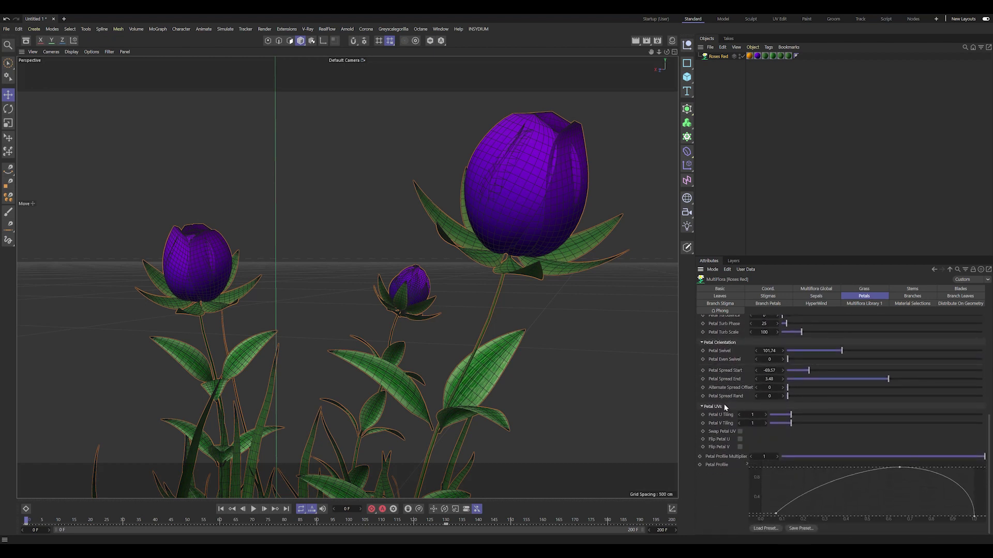
mouse_move(787, 396)
left_mouse_down()
mouse_move(752, 396)
mouse_move(793, 398)
left_mouse_up()
double_click(769, 396)
type("128")
key("Return")
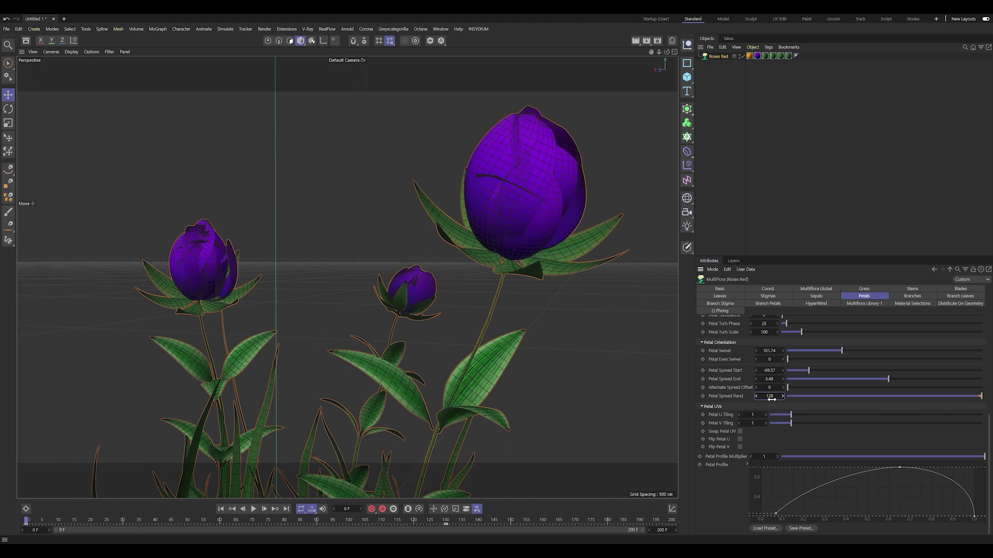
double_click(770, 396)
type("12")
key("Return")
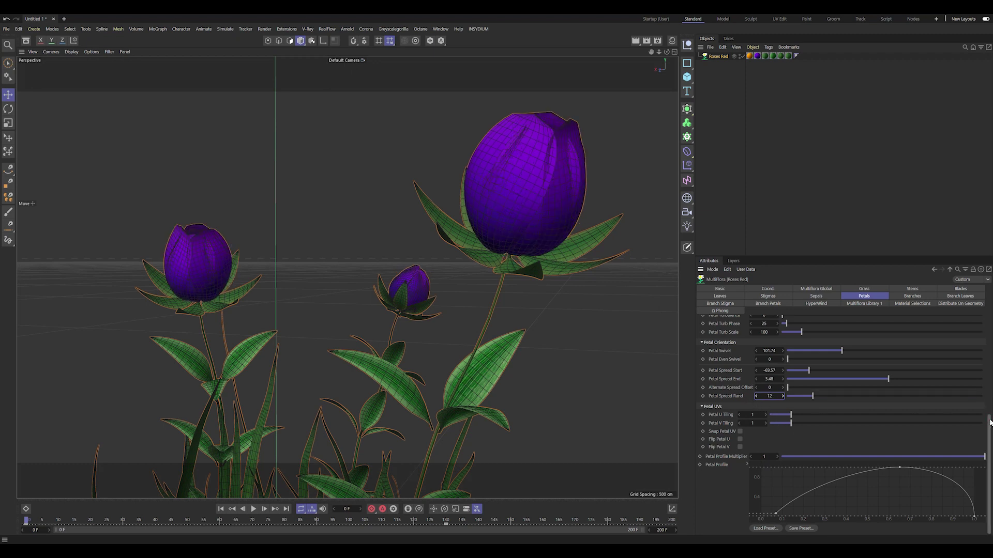
left_click_drag(988, 418, 982, 319)
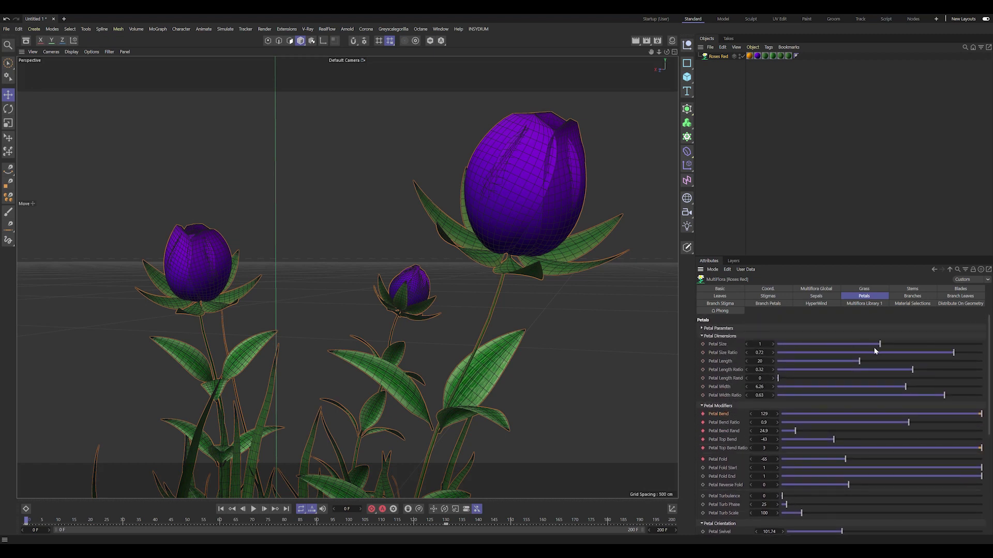
At the open-bloom frame near 130, test Petal Size, Length and Width Ratio changes and undo them
mouse_move(953, 353)
left_mouse_down()
mouse_move(991, 357)
mouse_move(968, 353)
left_mouse_up()
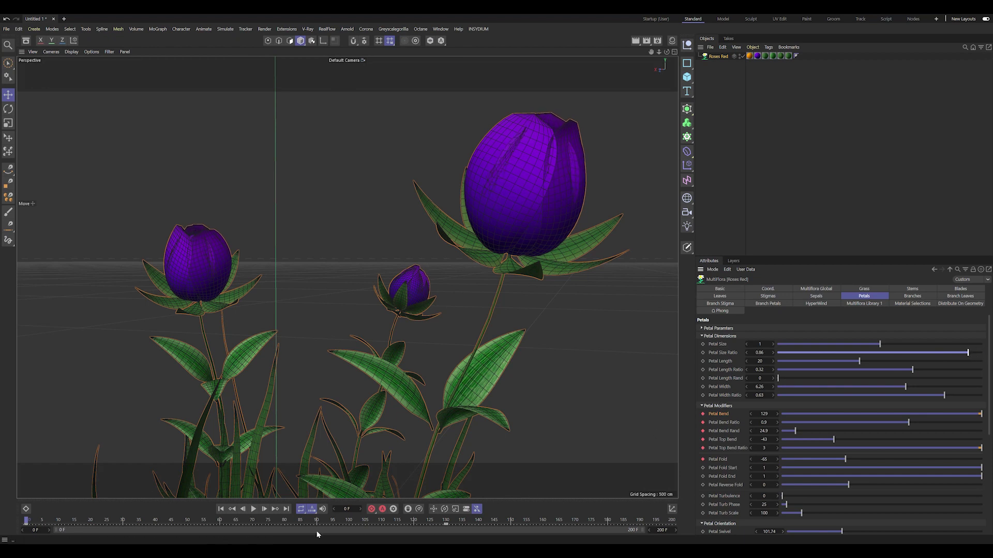
left_click_drag(43, 519, 448, 524)
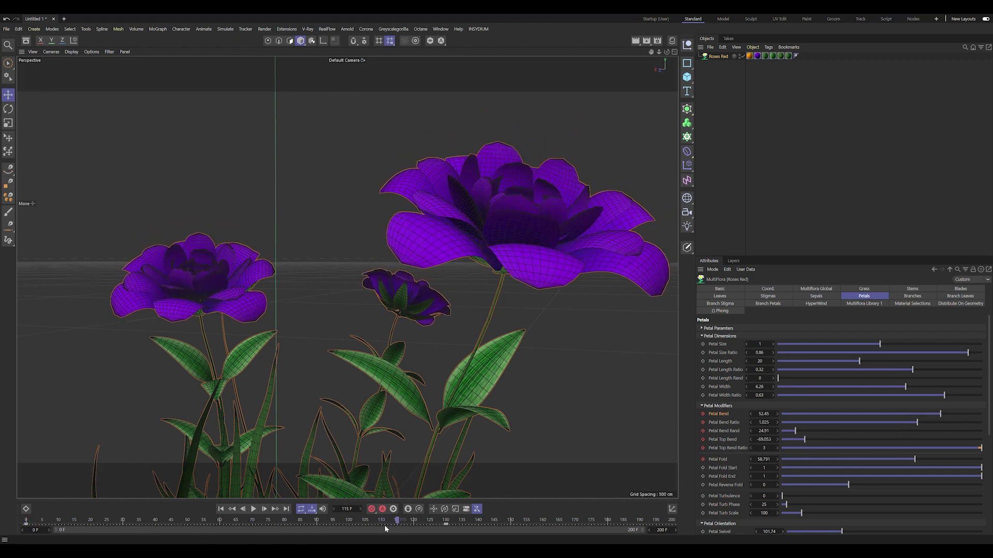
left_click_drag(860, 360, 855, 363)
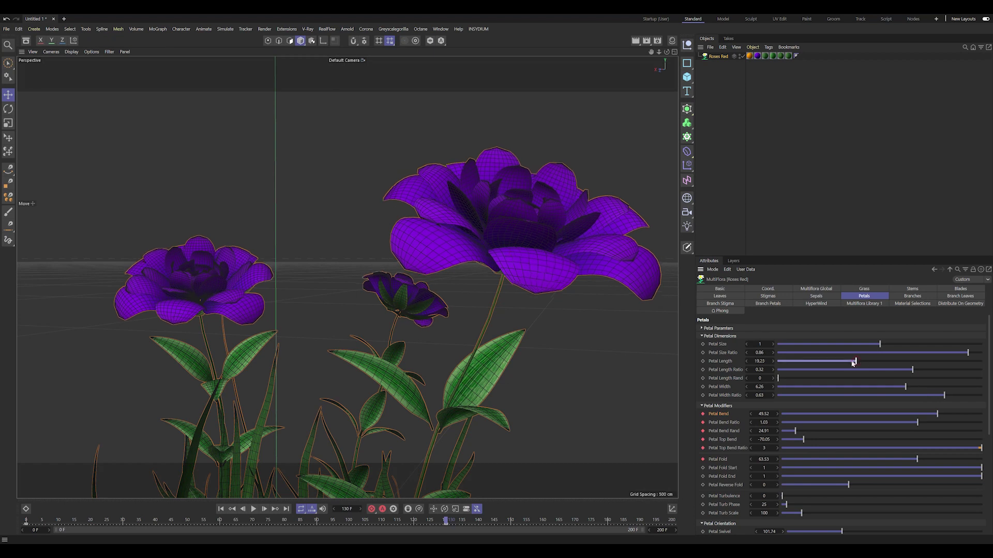
key("ctrl+z")
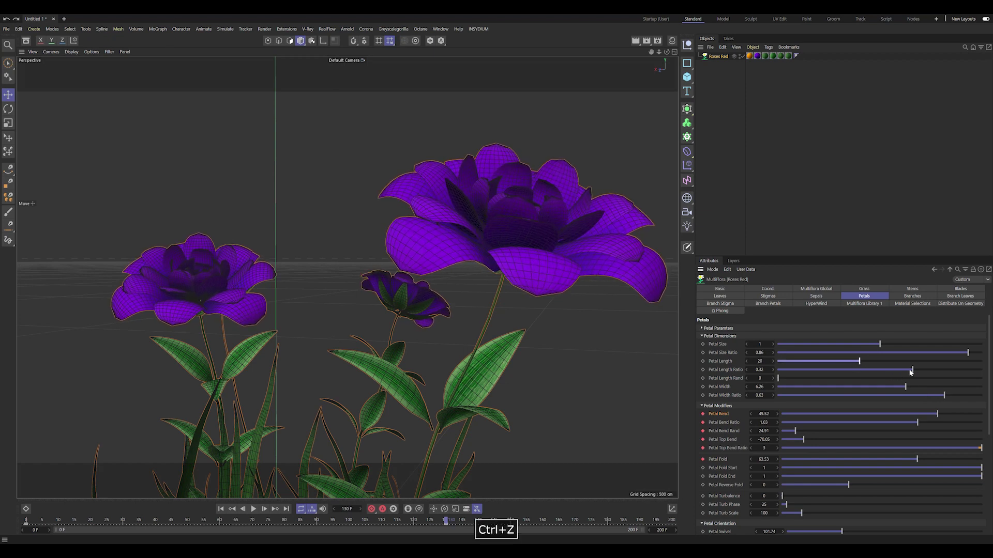
key("ctrl+z")
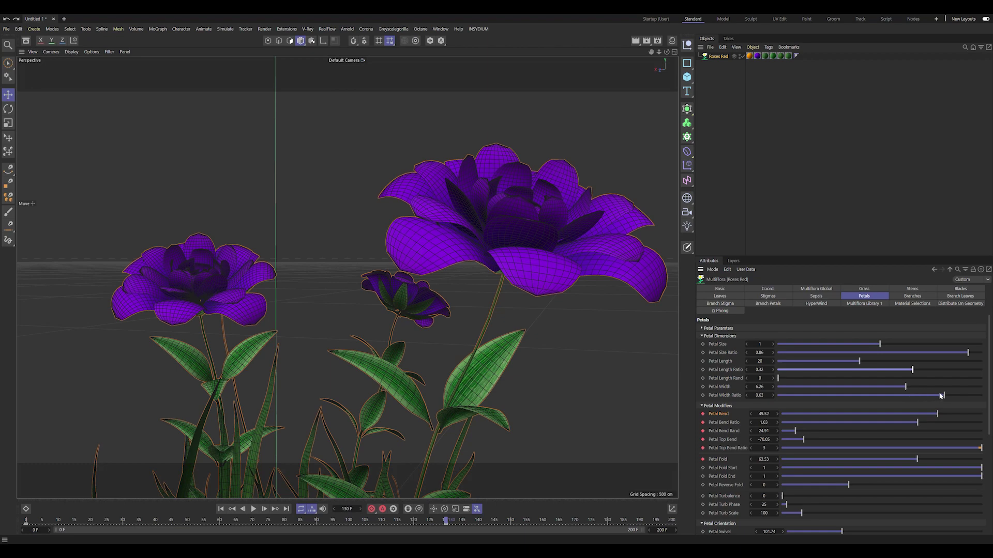
left_click_drag(941, 396, 877, 395)
key("ctrl+z")
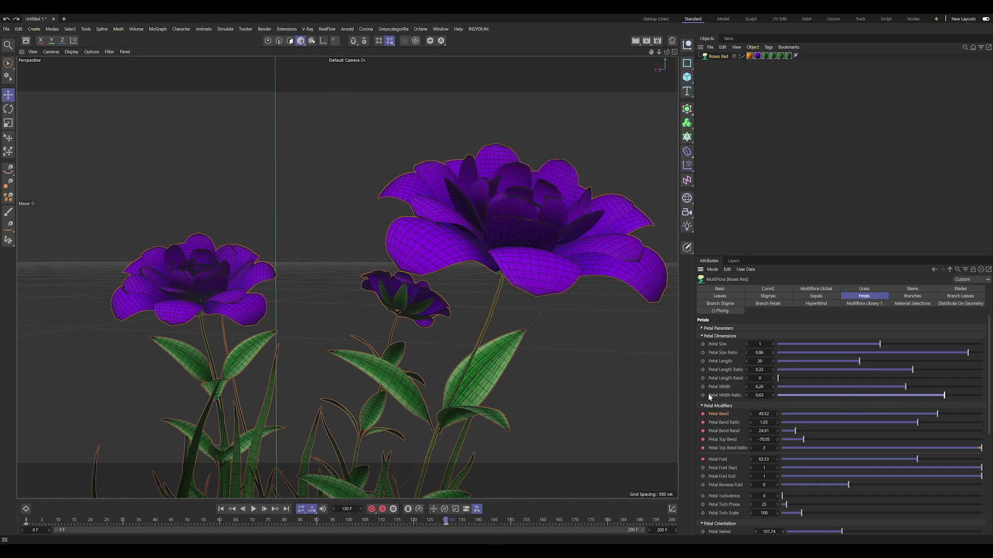
Key Petal Width and Length Ratio, set Size Ratio 0.7 and Length Ratio 0.32, then return to frame 0
left_click(703, 395)
left_click(703, 369)
left_click(764, 352)
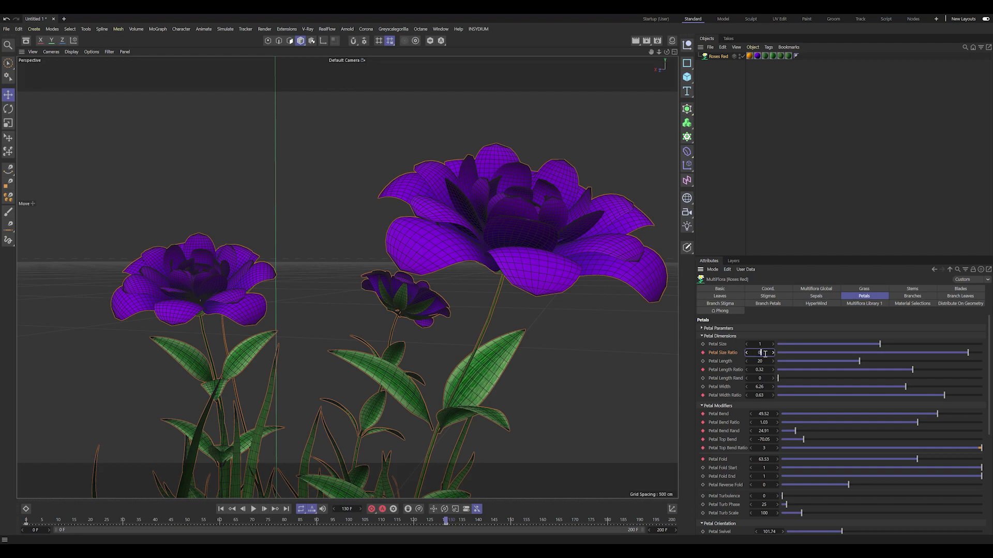
type(".7")
key("Return")
left_click(760, 369)
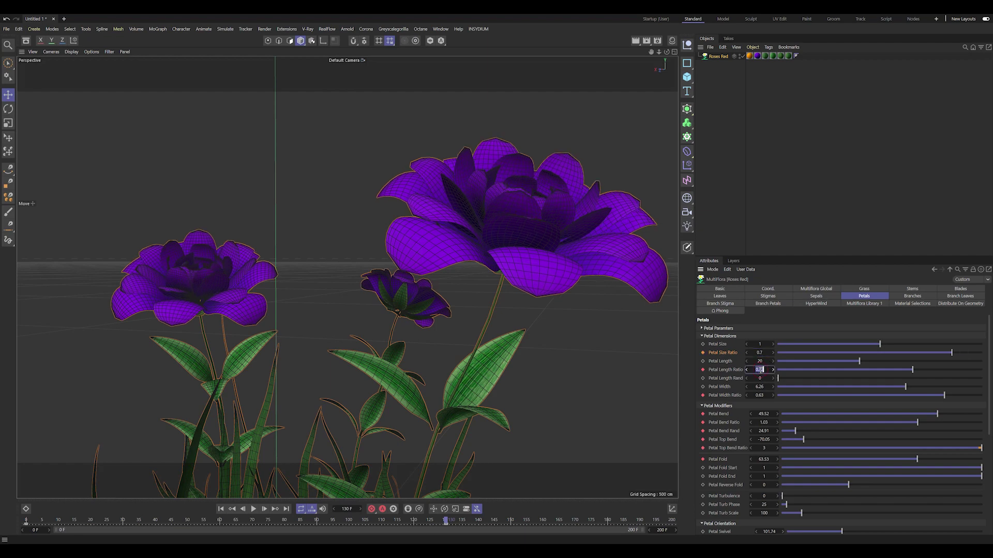
key("Return")
left_click_drag(436, 520, 7, 485)
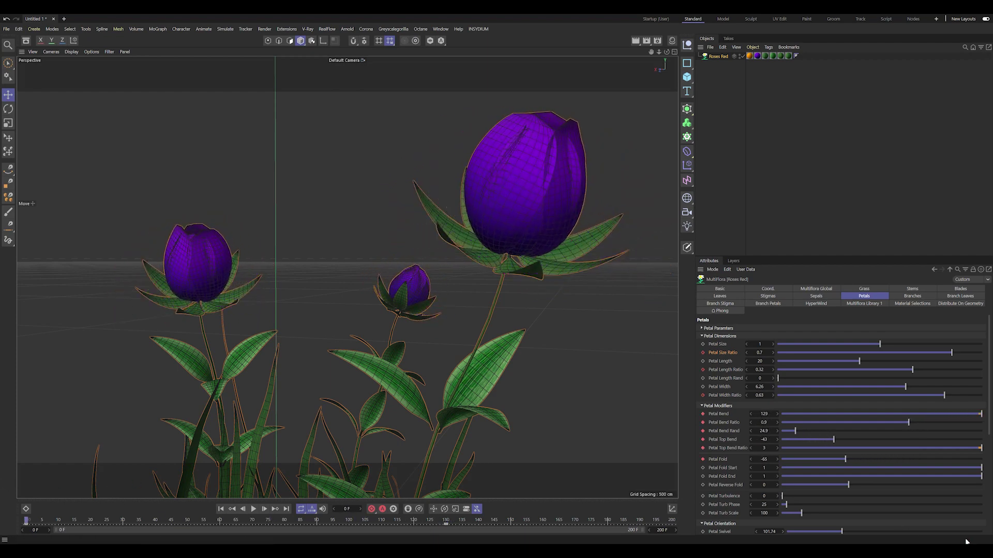
Set Petal Size Ratio to 0.95 and Petal Length Ratio to 0.23 on the buds
mouse_move(448, 291)
left_mouse_down("alt")
mouse_move(463, 258)
mouse_move(583, 319)
left_mouse_up("alt")
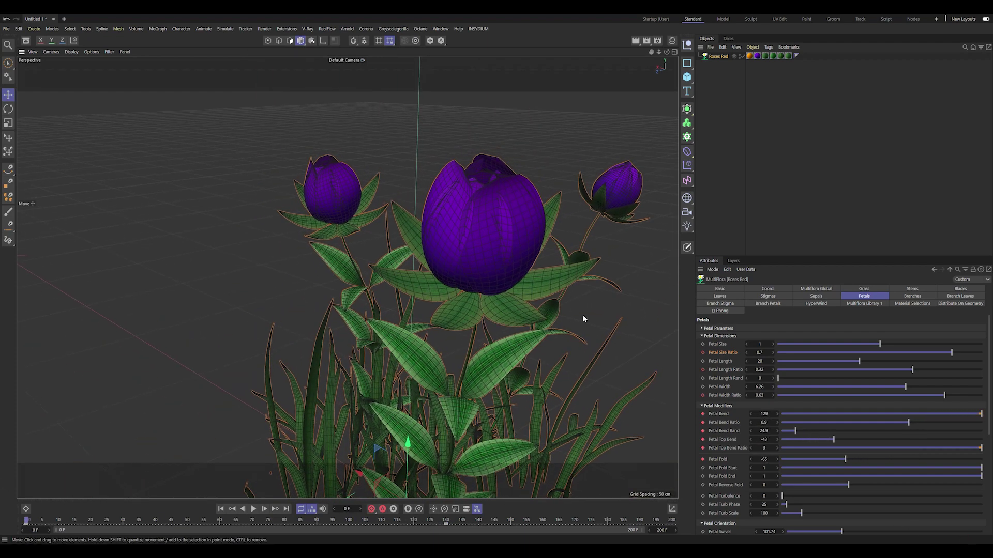
left_click_drag(952, 353, 966, 352)
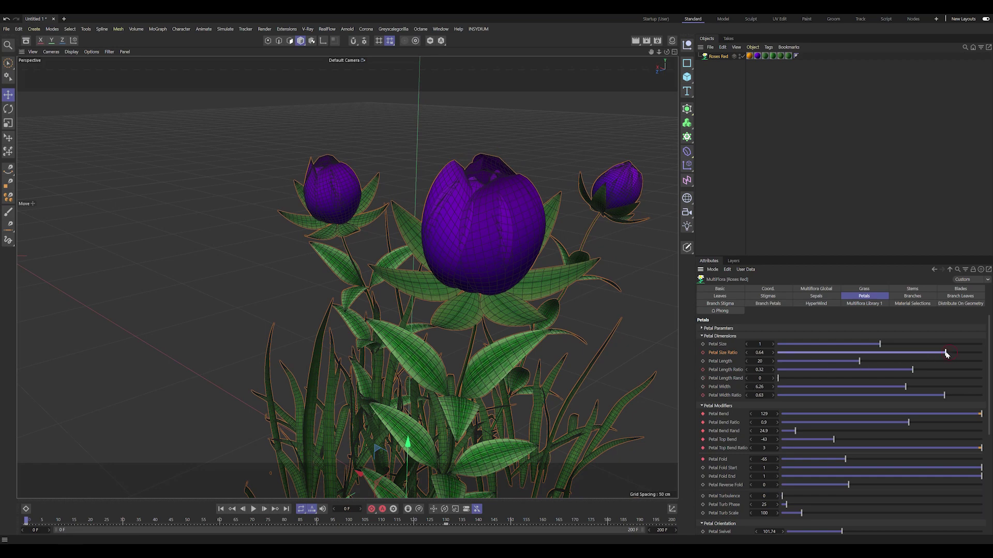
left_click(759, 352)
key("BackSpace")
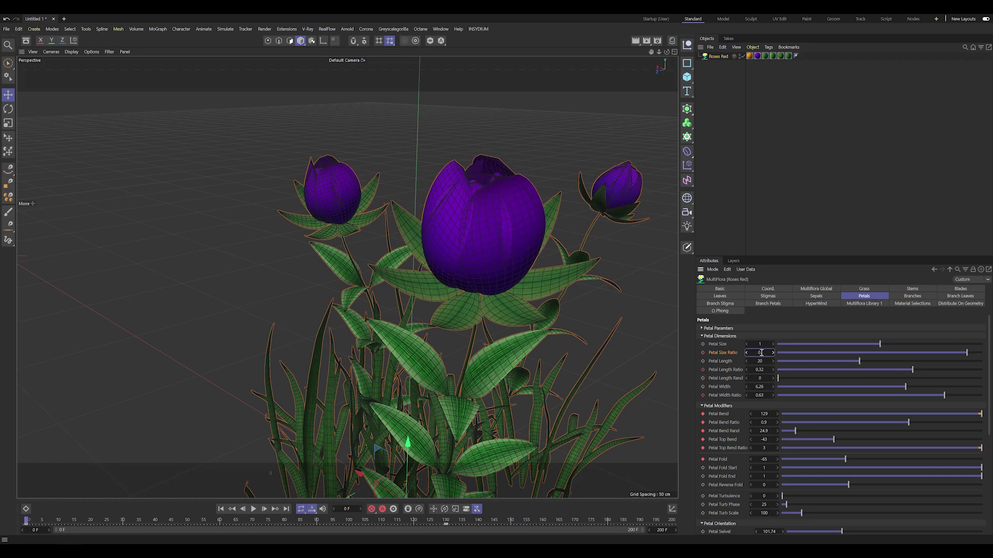
type("5")
key("Return")
key("Return")
left_click(759, 370)
type("0.23")
Set Petal Width Ratio to 5 after trying 1
key("Return")
left_click(759, 396)
type("1")
key("Return")
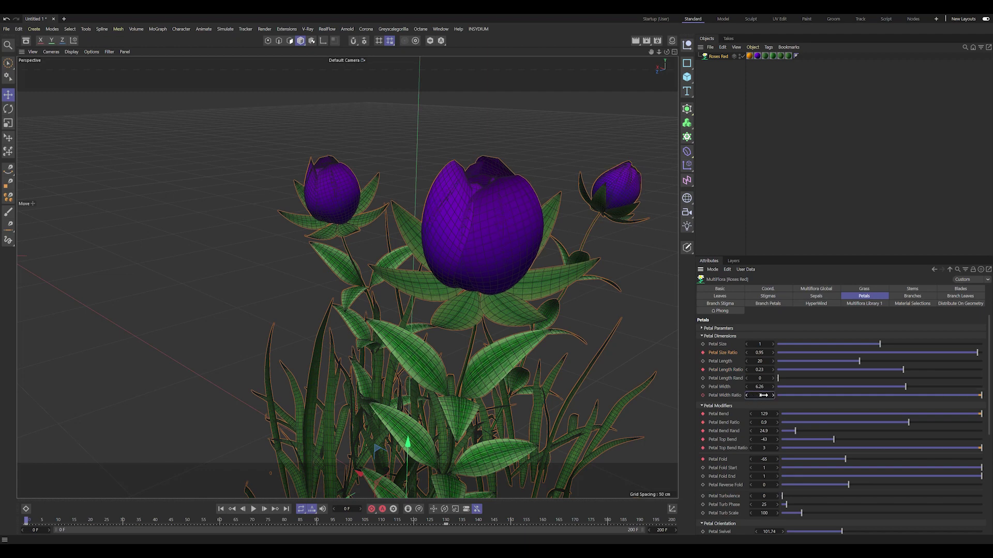
left_click_drag(772, 395, 807, 396)
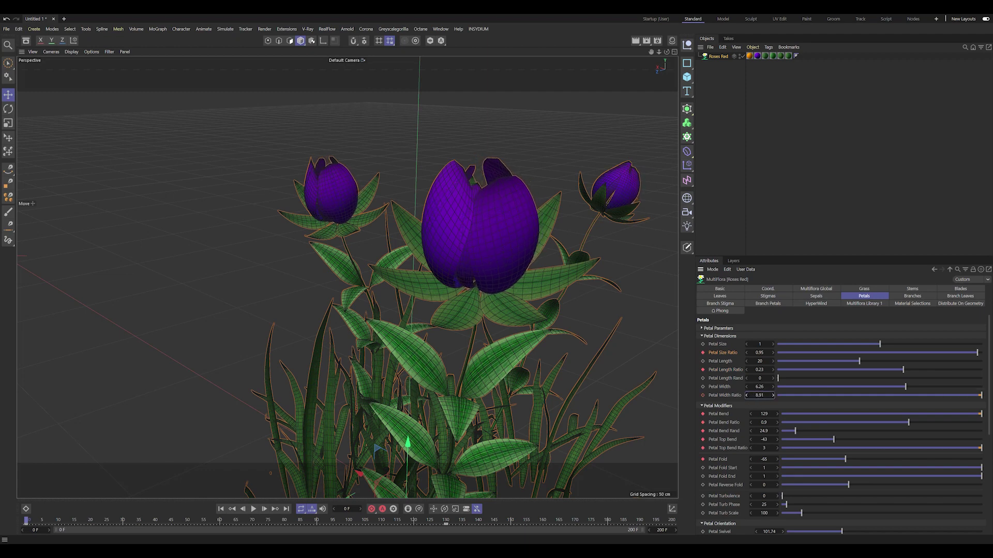
double_click(759, 396)
type("5")
key("Return")
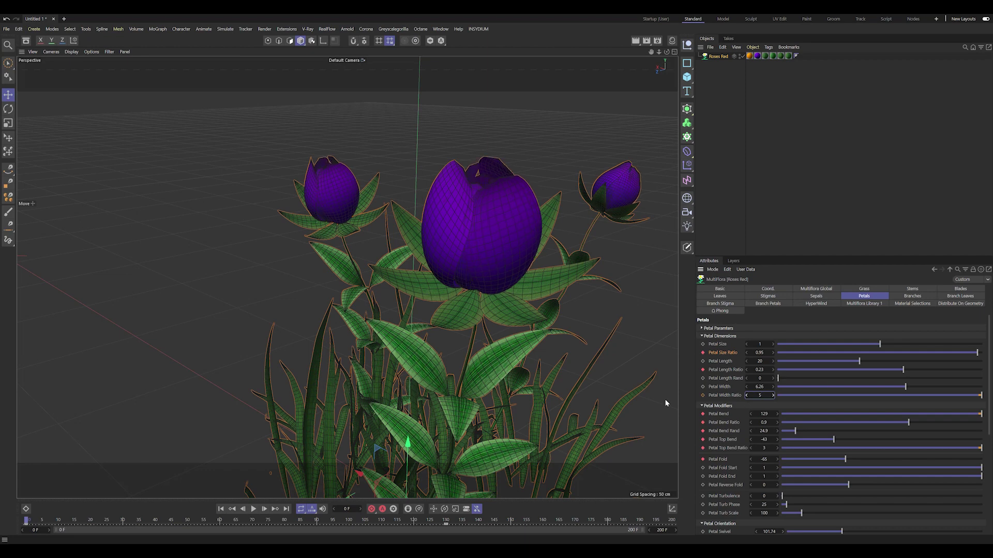
Drag Petal Fold lower to about -83 and nudge Petal Bend, checking the buds at frame 0
left_click(766, 459)
left_click_drag(750, 459, 745, 459)
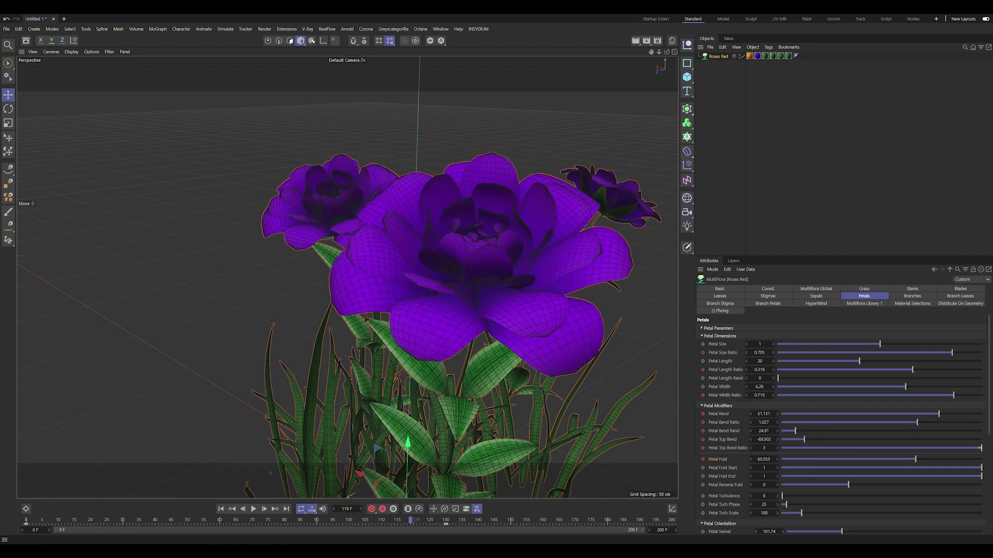
left_click_drag(410, 521, 25, 520)
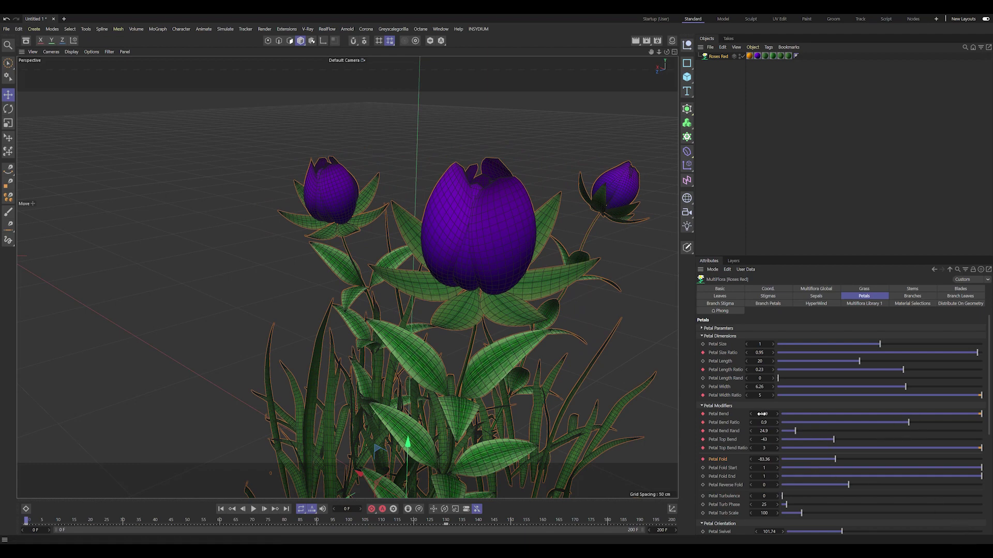
left_click_drag(761, 413, 762, 414)
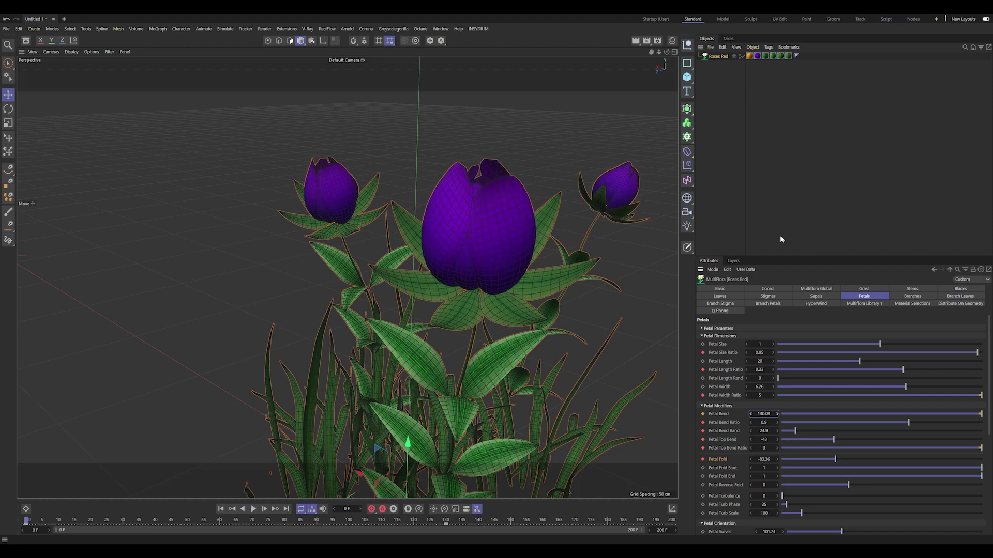
left_click_drag(503, 212, 585, 307, "alt")
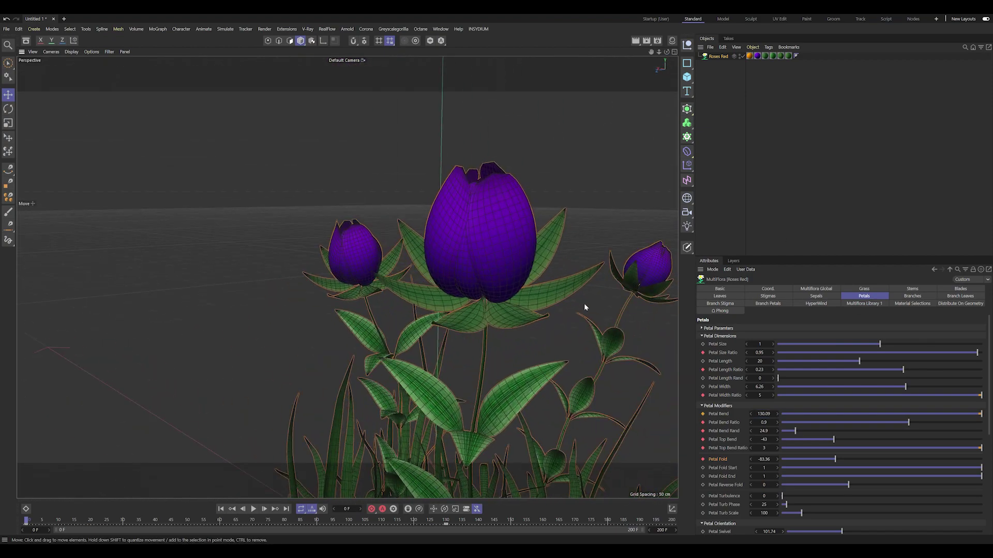
Set Petal Bend to 130 after trying 140, and expand the Petal Parameters section
double_click(768, 414)
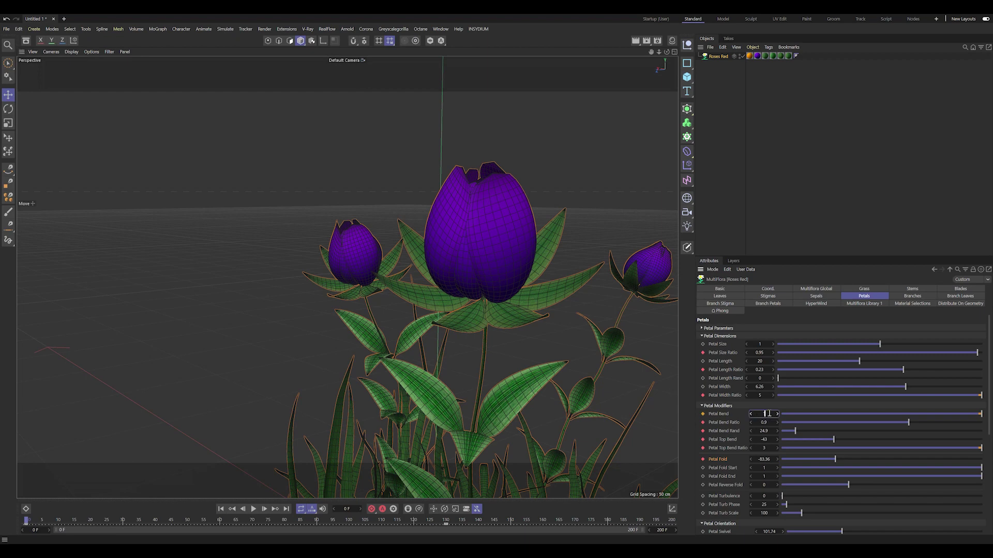
type("0")
key("Return")
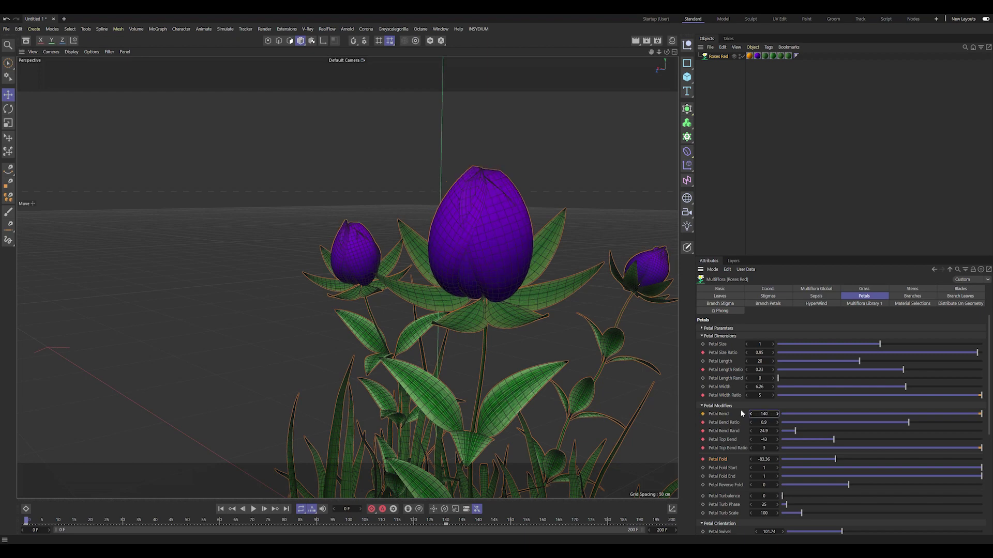
type("130")
key("Return")
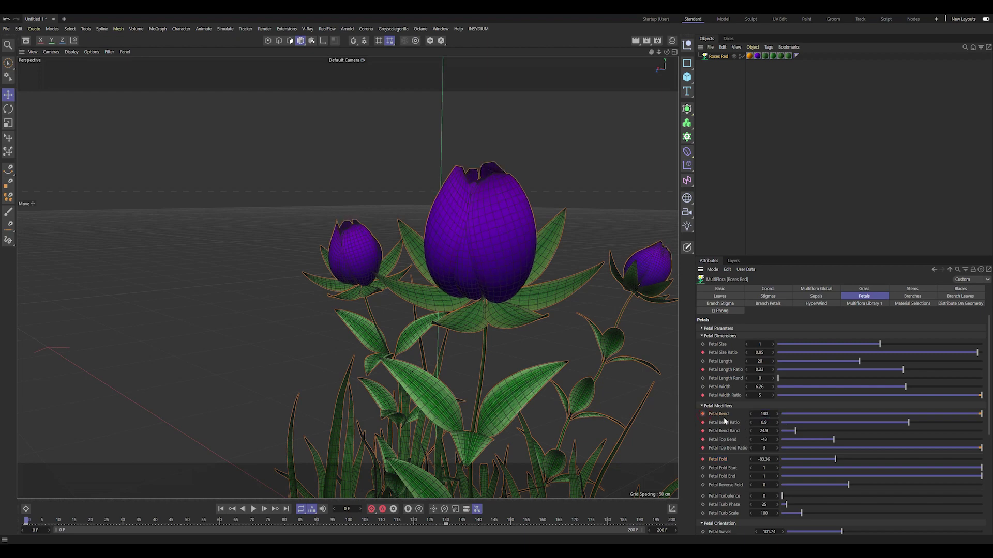
left_click(702, 329)
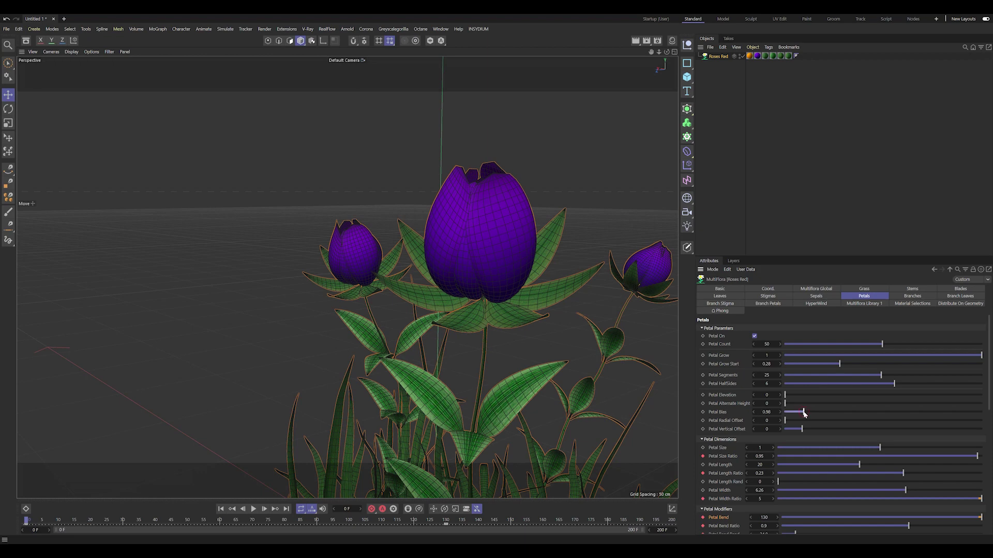
At frame 130, trial Petal Bias, Radial Offset and Elevation tweaks, undoing each
left_click_drag(804, 412, 859, 412)
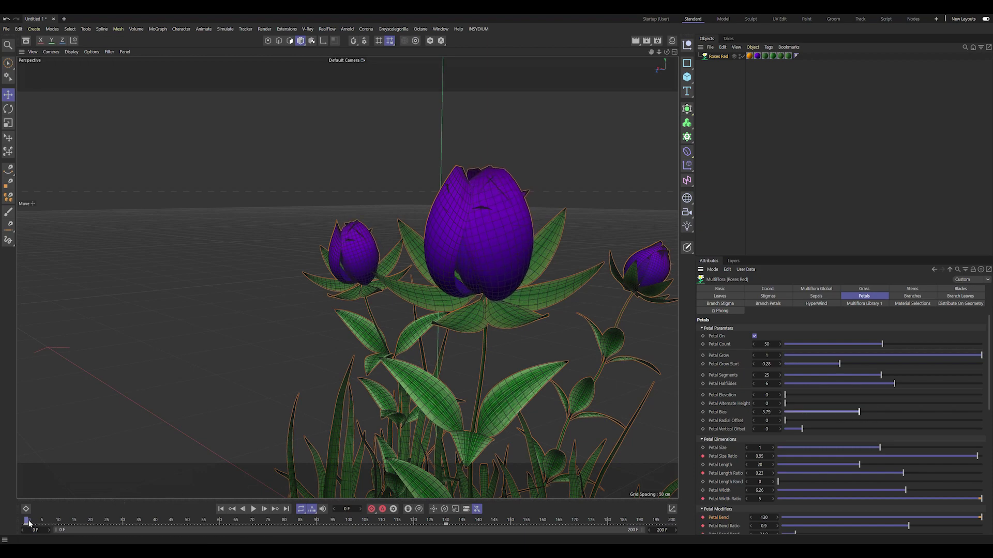
key("ctrl+z")
left_click_drag(28, 523, 446, 522)
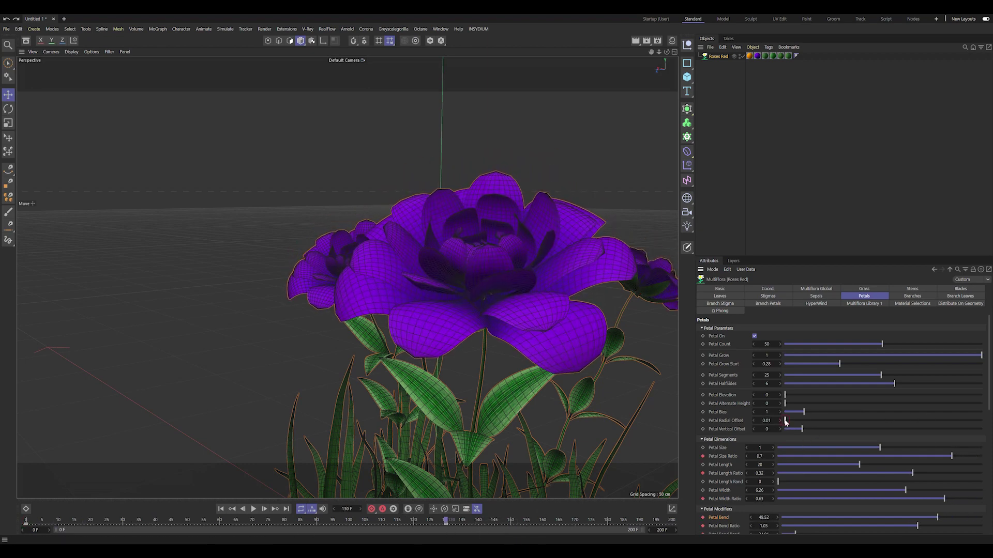
mouse_move(785, 421)
left_mouse_down()
mouse_move(854, 426)
mouse_move(830, 411)
mouse_move(840, 416)
left_mouse_up()
key("ctrl+z")
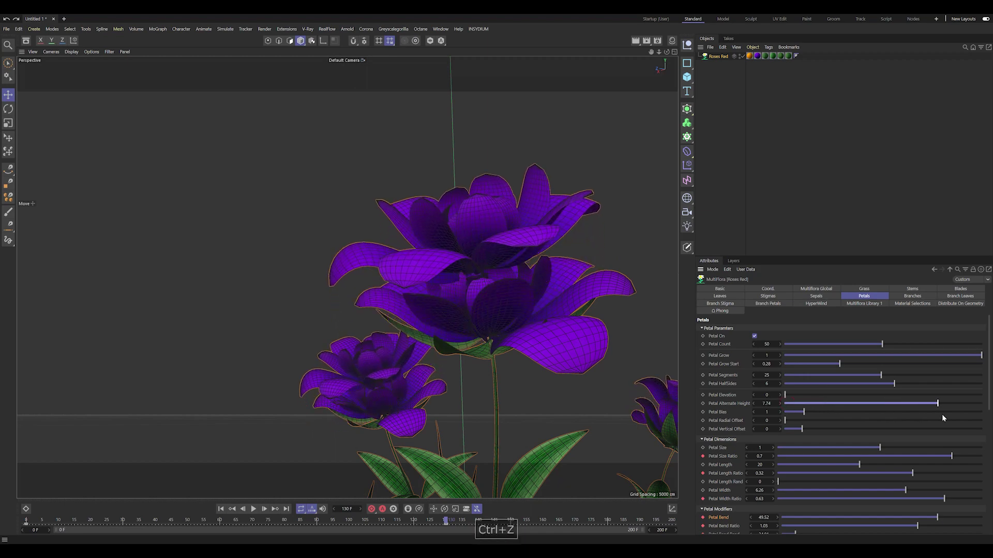
left_click_drag(785, 395, 807, 407)
key("ctrl+z")
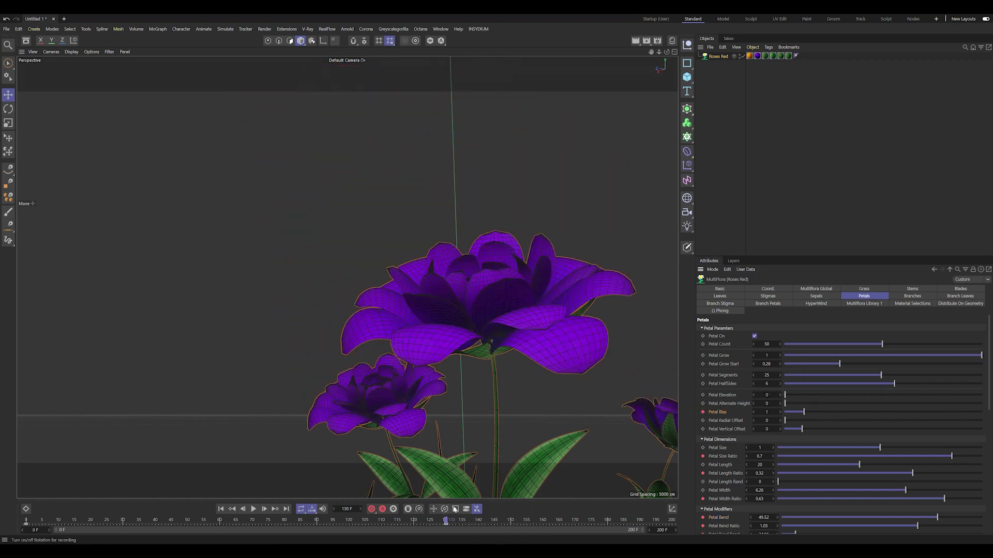
Set Petal Bias to 1.54 around frame 58 and scrub the buds opening into blooms
left_click_drag(434, 525, 215, 521)
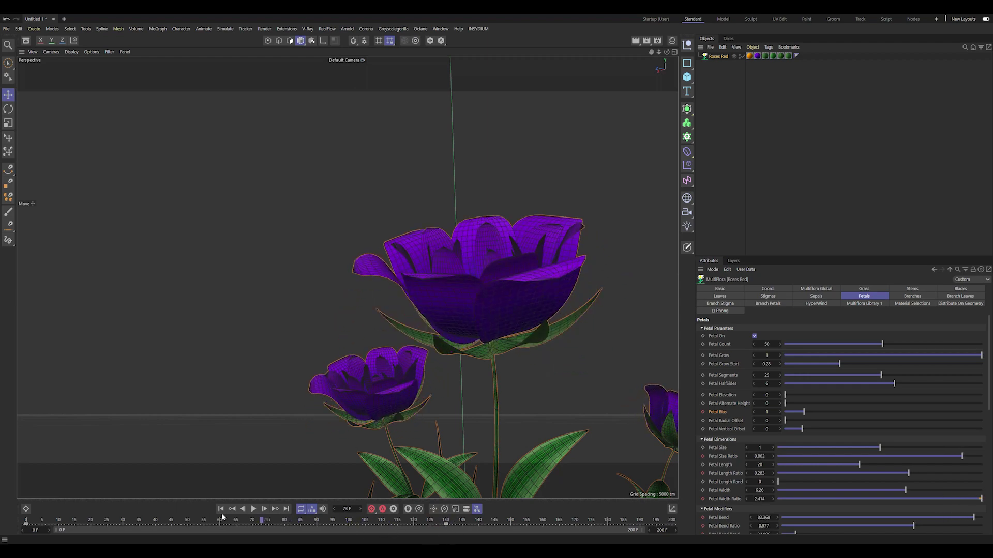
key("h")
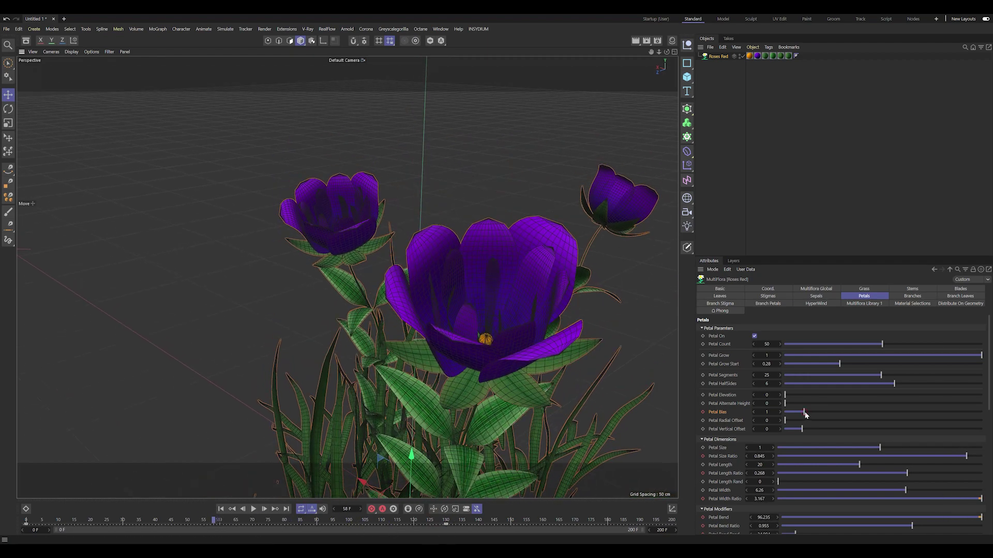
left_click_drag(803, 412, 828, 418)
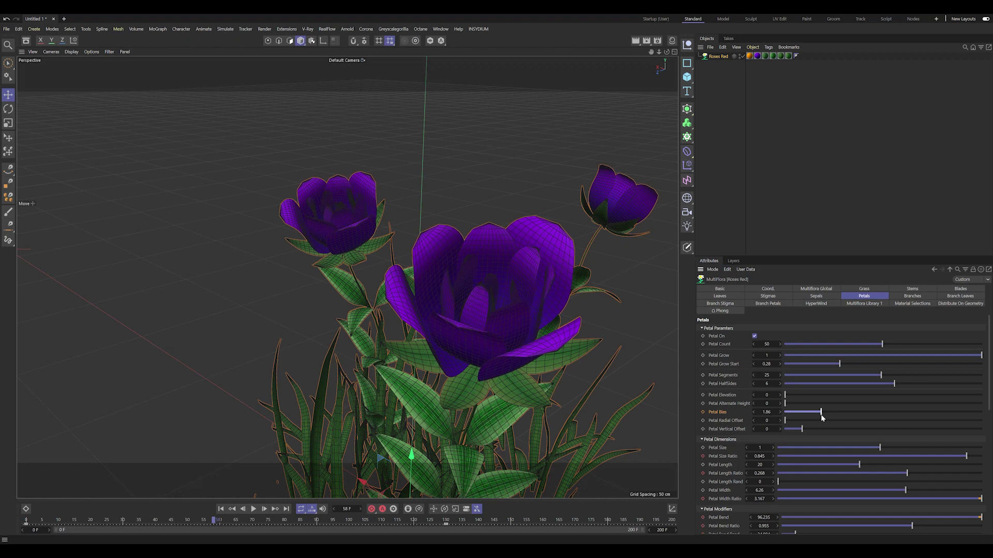
mouse_move(214, 523)
left_mouse_down()
mouse_move(204, 532)
mouse_move(26, 522)
left_mouse_up()
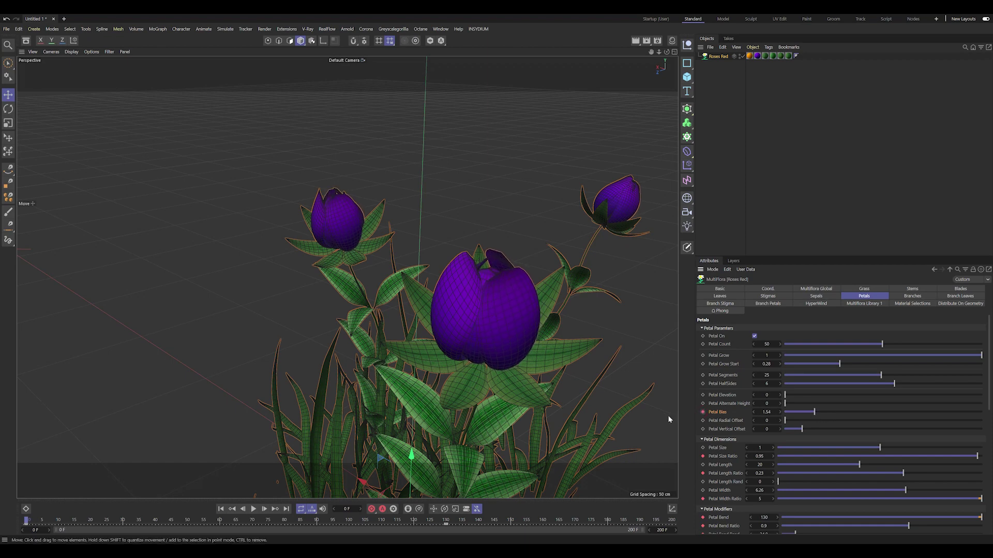
left_click_drag(30, 523, 330, 521)
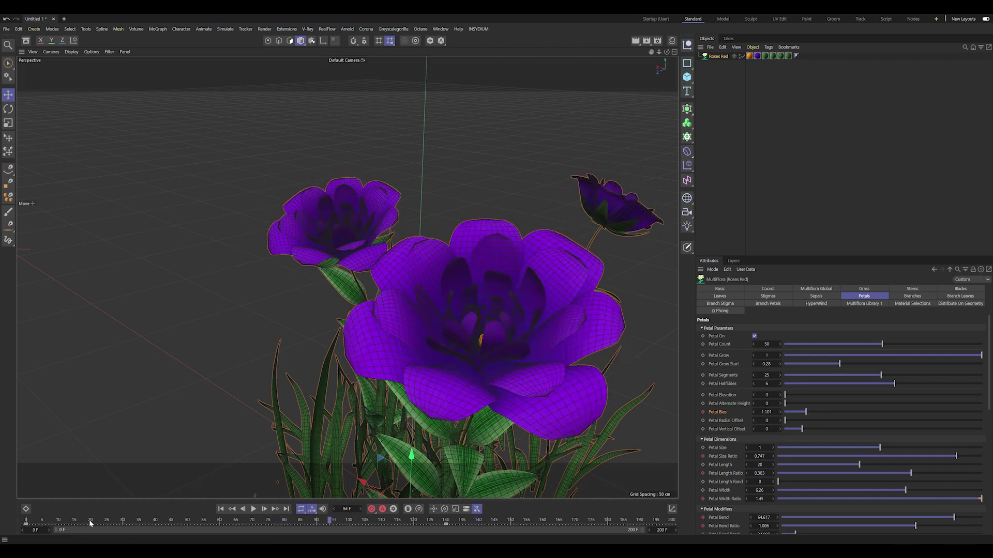
mouse_move(90, 524)
left_mouse_down()
mouse_move(437, 544)
mouse_move(274, 529)
left_mouse_up()
left_click_drag(803, 413, 830, 411)
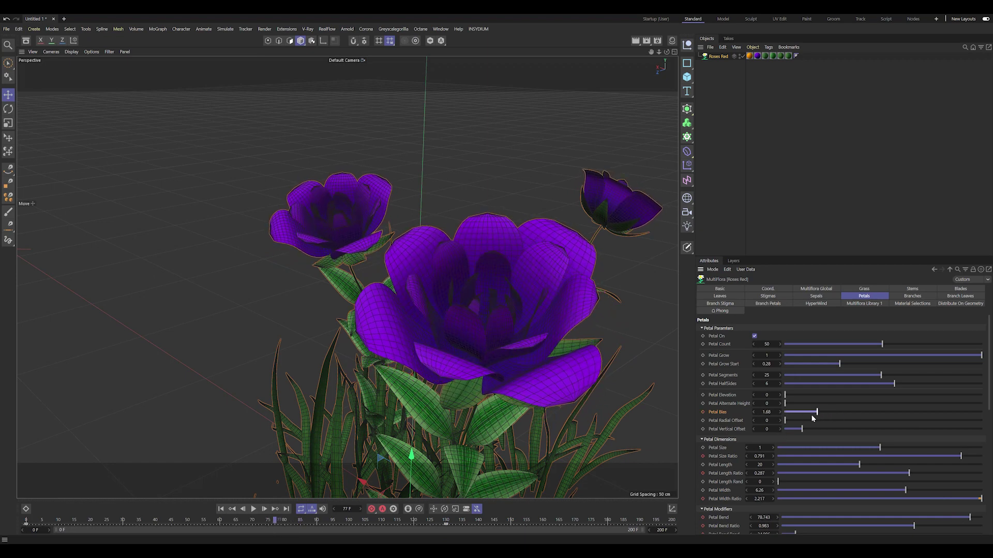
key("ctrl+z")
left_click_drag(263, 525, 3, 513)
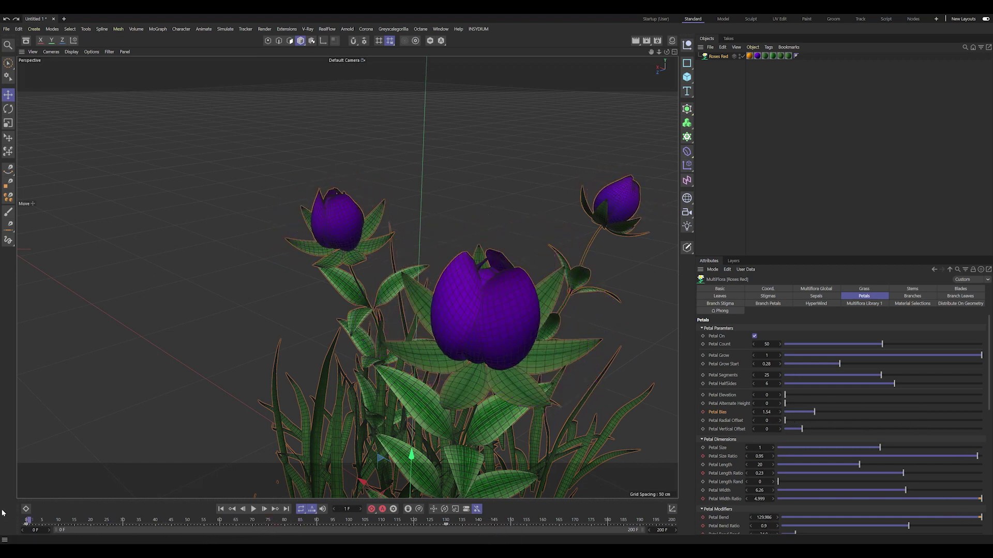
At frame 139, widen the open petals to Petal Width 5.74 and inspect the blooms
left_click_drag(366, 523, 474, 524)
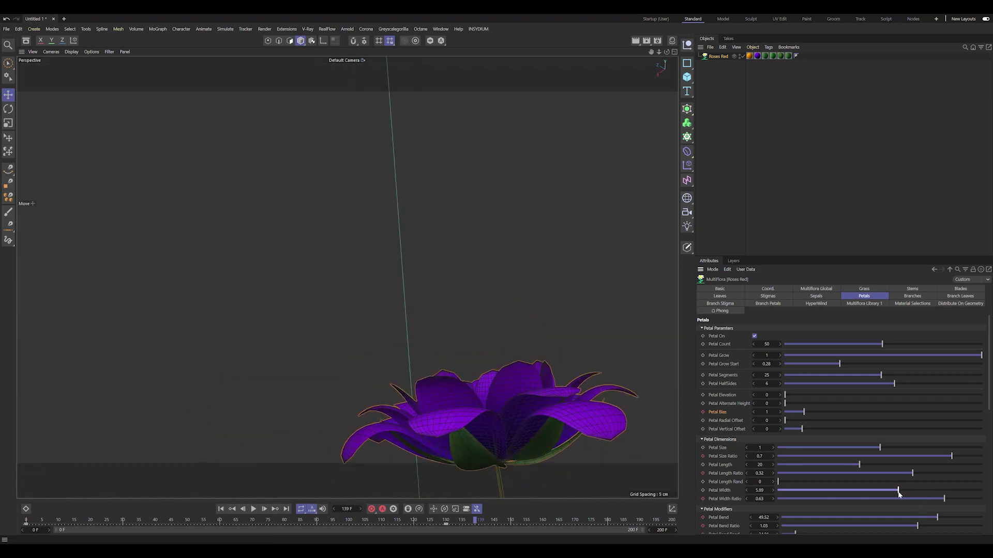
left_click_drag(896, 495, 897, 495)
mouse_move(475, 424)
left_mouse_down("alt")
mouse_move(409, 377)
mouse_move(517, 355)
mouse_move(428, 334)
mouse_move(488, 348)
left_mouse_up("alt")
scroll(435, 346, "down", 5)
scroll(488, 341, "up", 5)
scroll(381, 255, "down", 5)
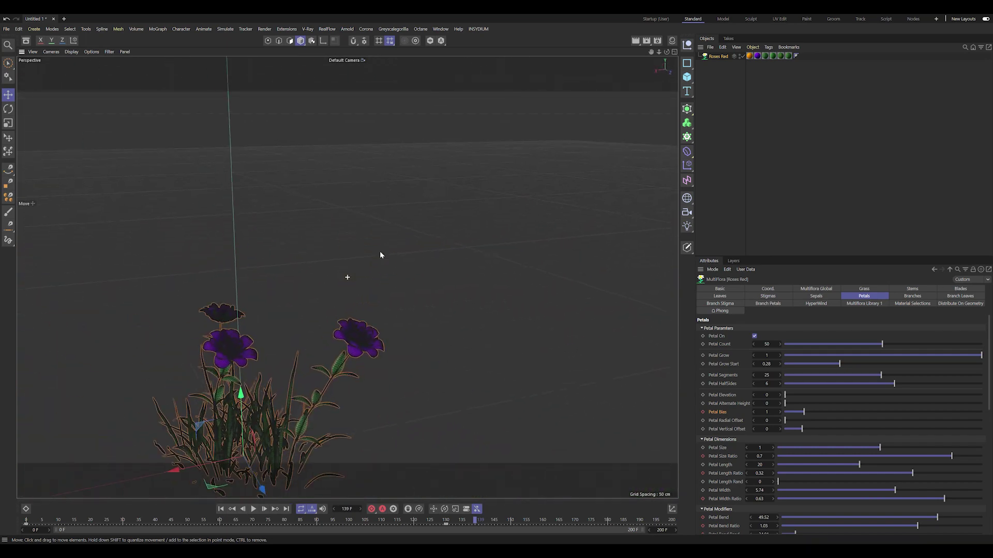
scroll(311, 362, "up", 2)
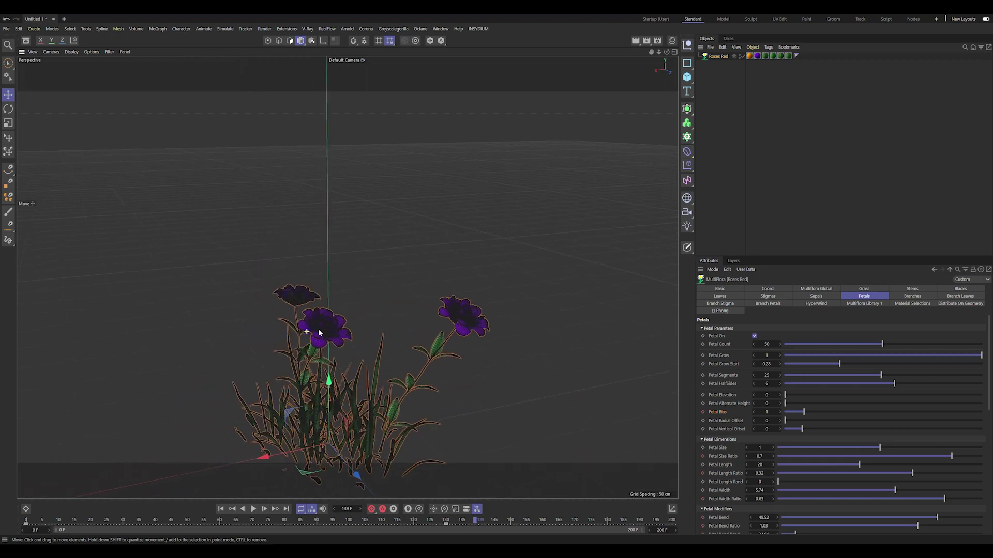
scroll(318, 329, "up", 3)
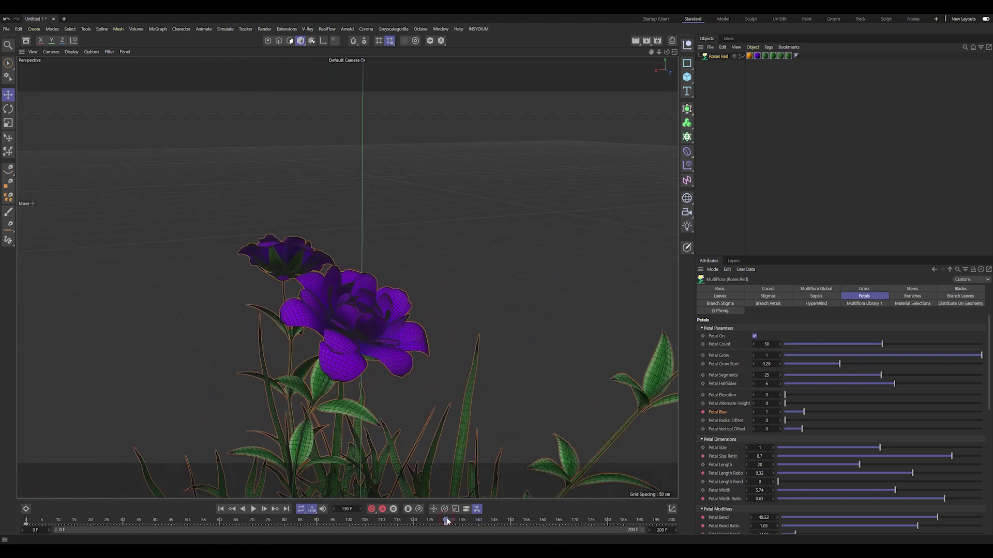
mouse_move(279, 362)
left_mouse_down("alt")
mouse_move(255, 333)
mouse_move(248, 346)
left_mouse_up("alt")
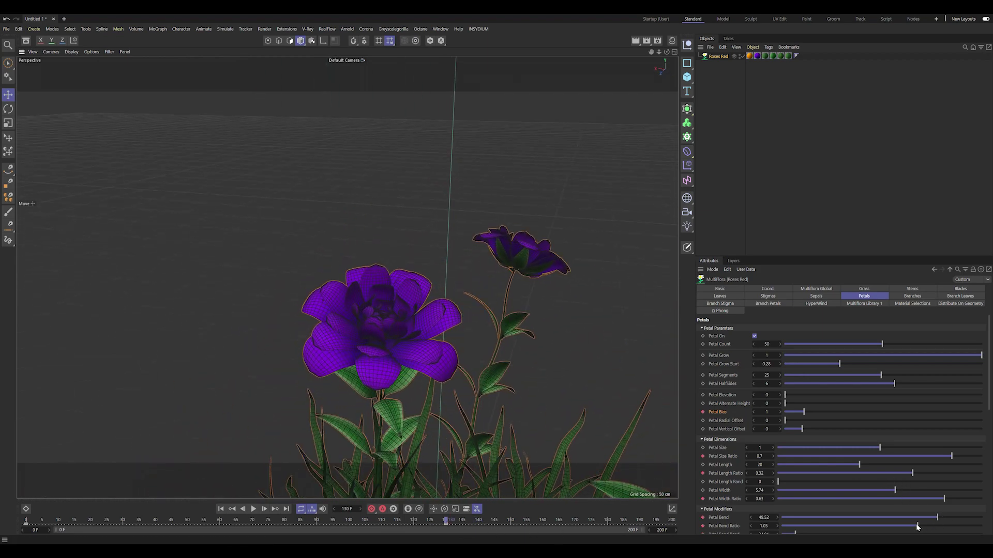
Ease Petal Bend slightly on the open flower and play the bloom from frame 44
left_click_drag(937, 519, 935, 520)
mouse_move(425, 522)
left_mouse_down()
mouse_move(168, 519)
mouse_move(553, 508)
left_mouse_up()
left_click(253, 511)
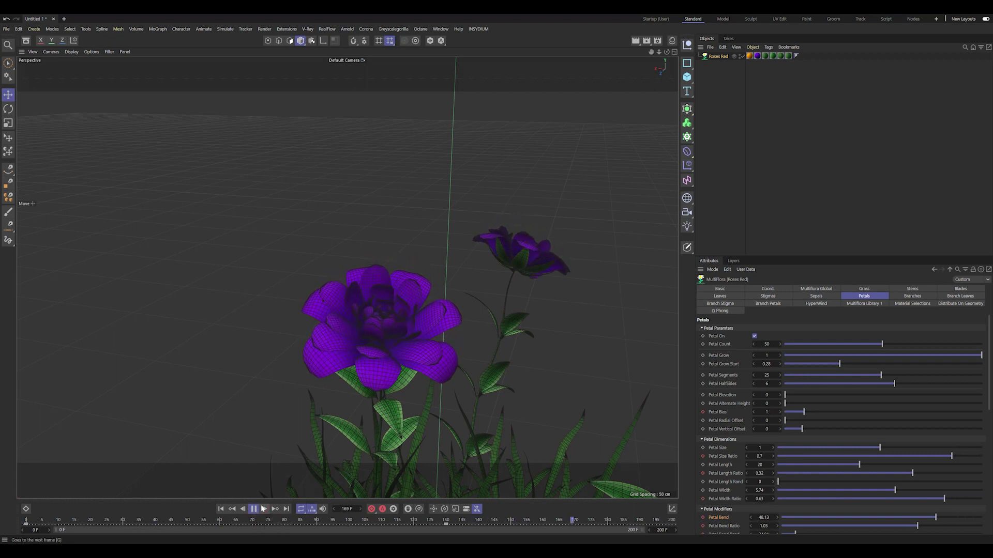
Show the Roses Red object's animation tracks in a detached, resized dope sheet window
right_click(722, 56)
key("Escape")
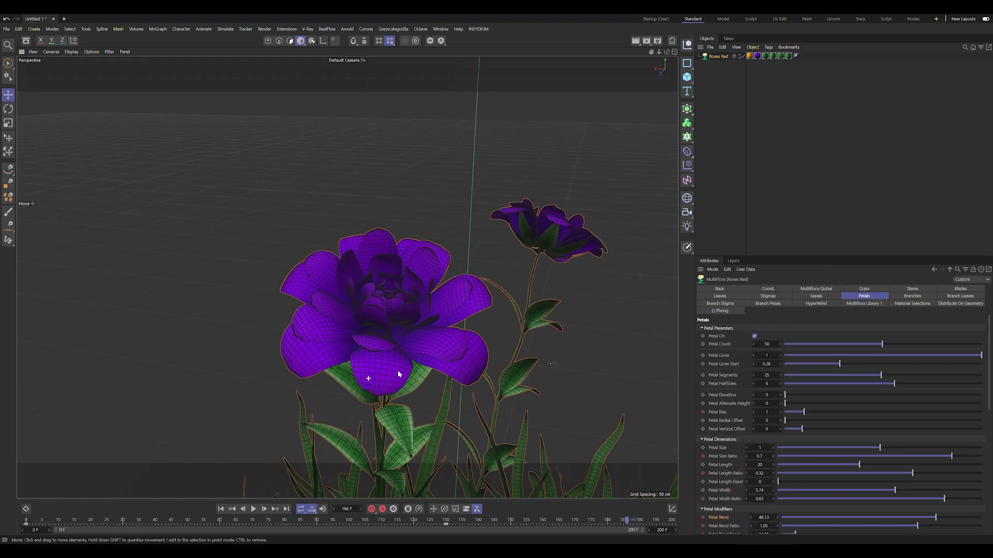
right_click(716, 57)
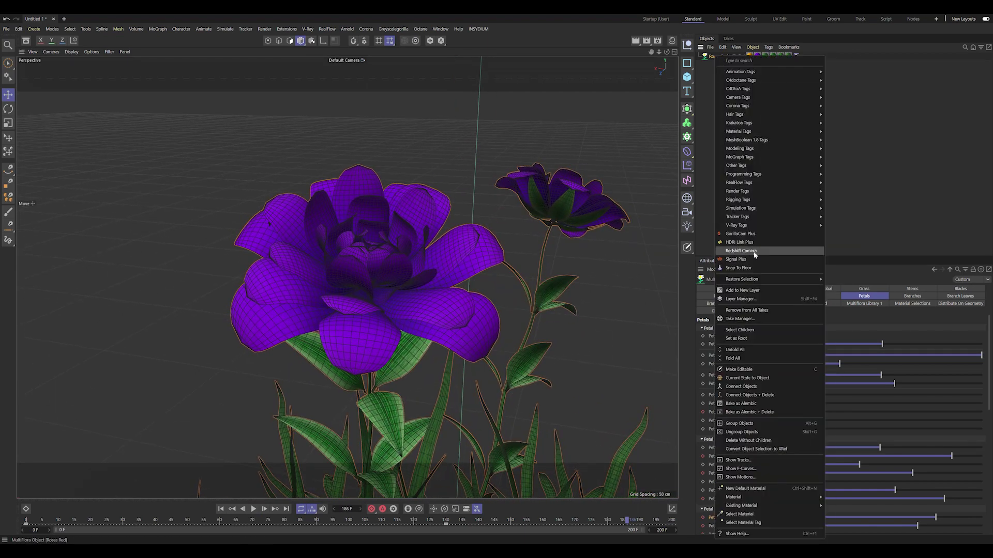
left_click(738, 460)
left_click(21, 453)
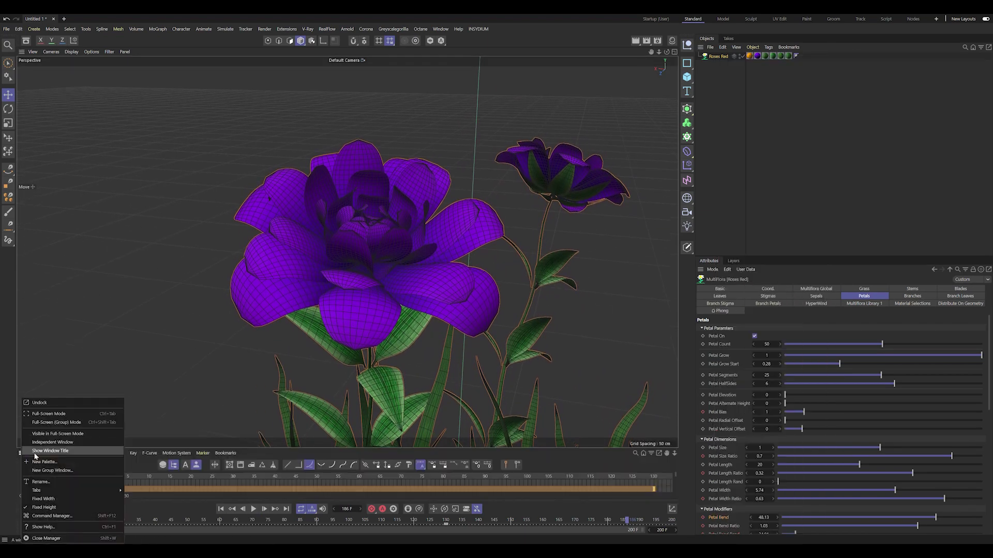
left_click(54, 413)
left_click_drag(381, 434, 381, 228)
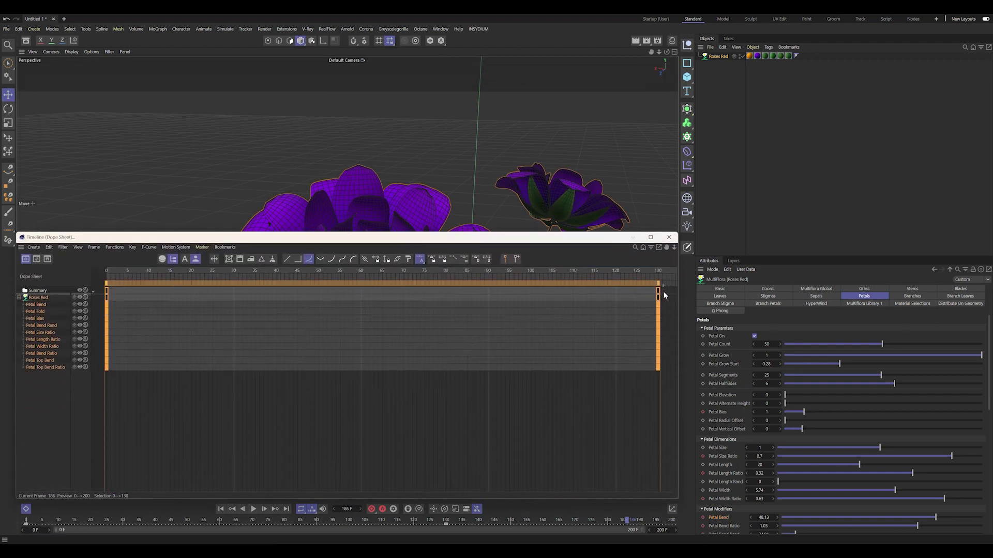
left_click_drag(679, 385, 300, 385)
scroll(539, 358, "up", 3)
mouse_move(207, 237)
left_mouse_down()
mouse_move(274, 197)
mouse_move(247, 117)
left_mouse_up()
left_click_drag(338, 378, 406, 386)
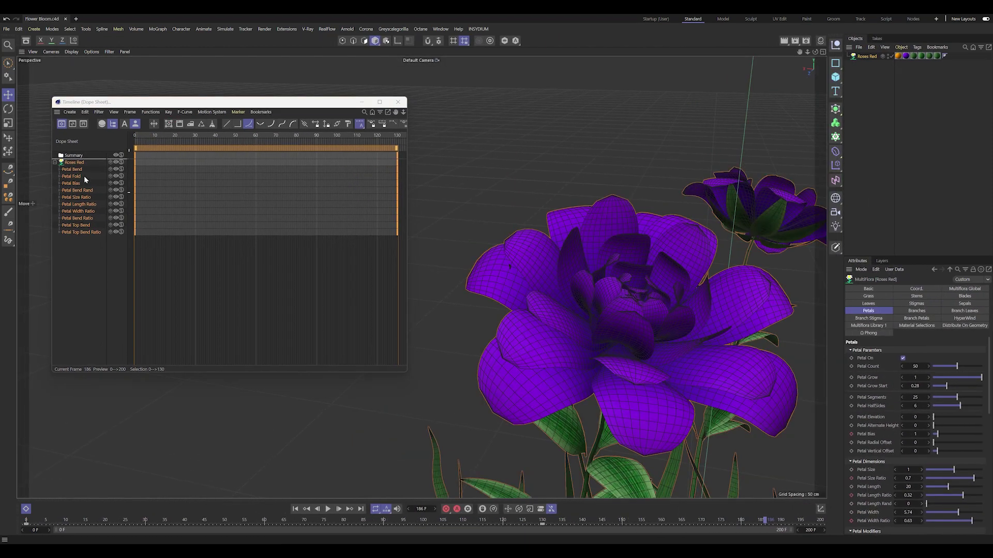
Expand the Petal Fold and Petal Top Bend curves beside Petal Bend and widen the timeline
left_click(72, 170)
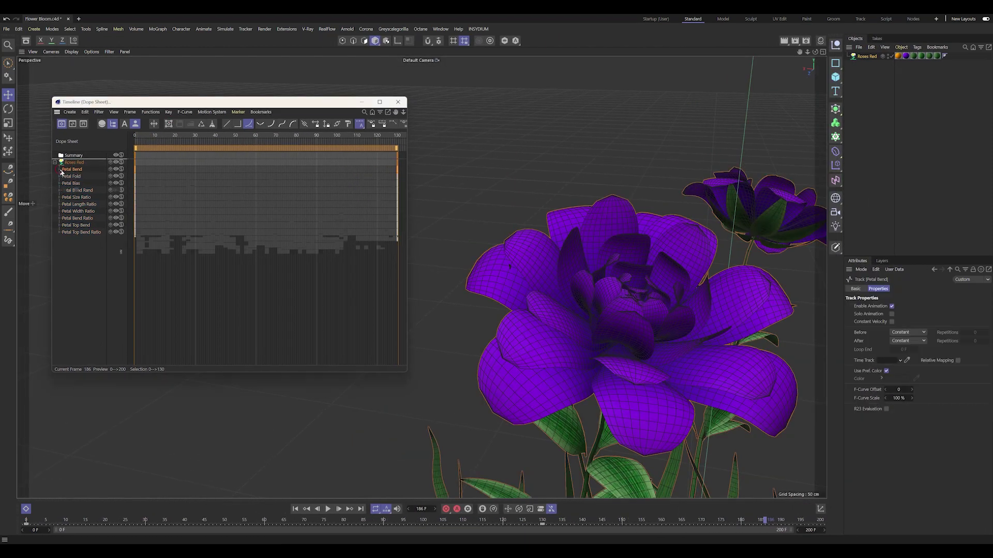
left_click(60, 197)
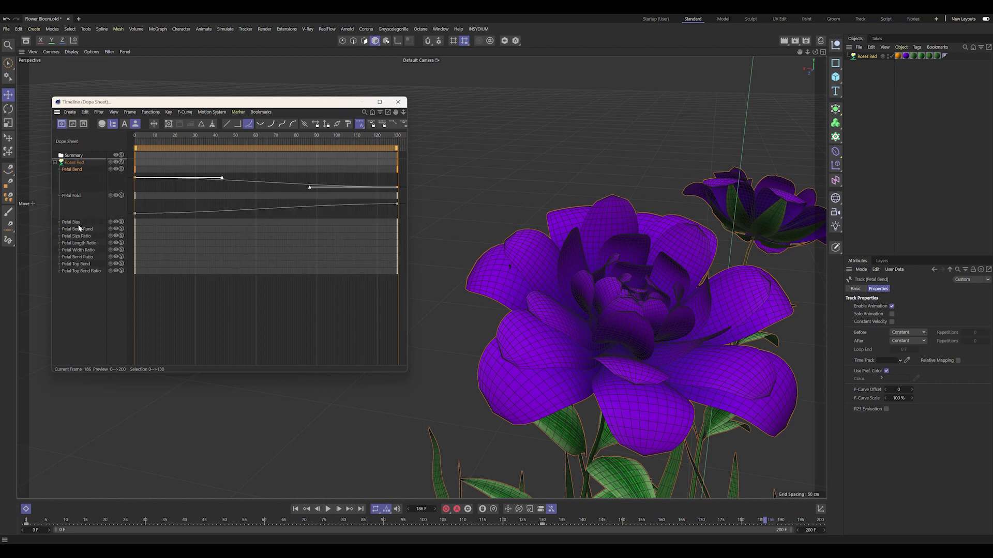
left_click(60, 265)
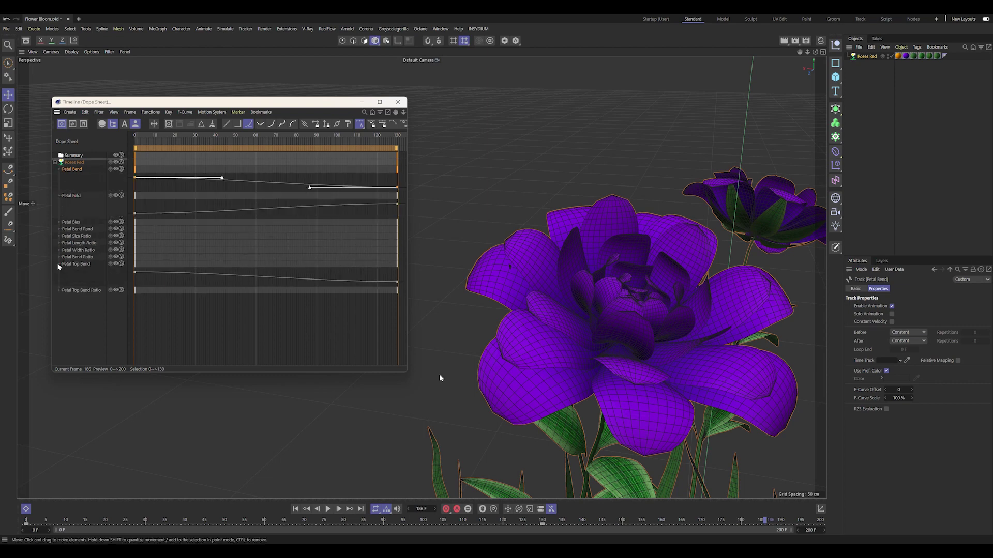
left_click(60, 264)
left_click_drag(407, 371, 484, 370)
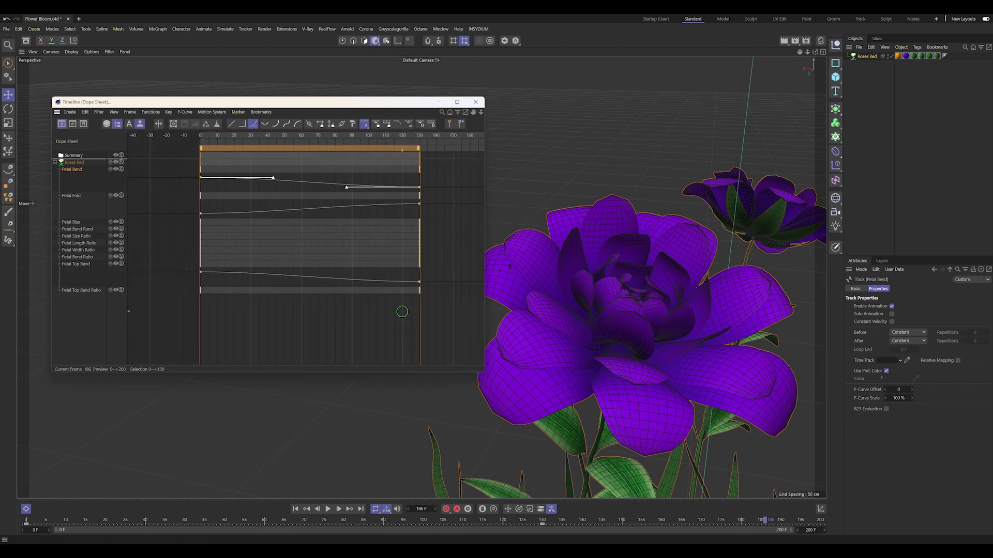
Drag the last Petal Top Bend key (value -70.05) out to frame 170, undoing stray edits first
scroll(439, 278, "down", 2)
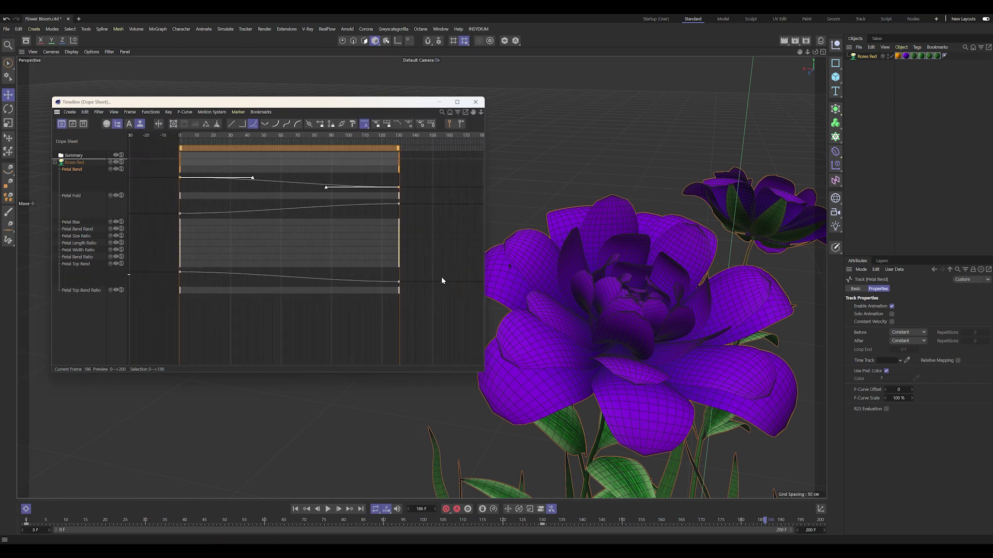
left_click(429, 281)
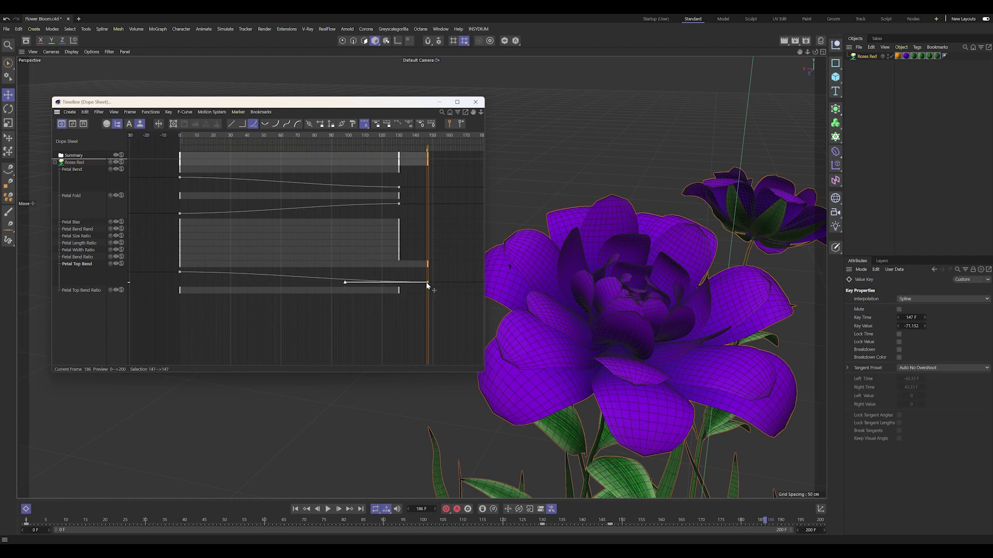
key("ctrl+z")
left_click_drag(411, 526, 487, 523)
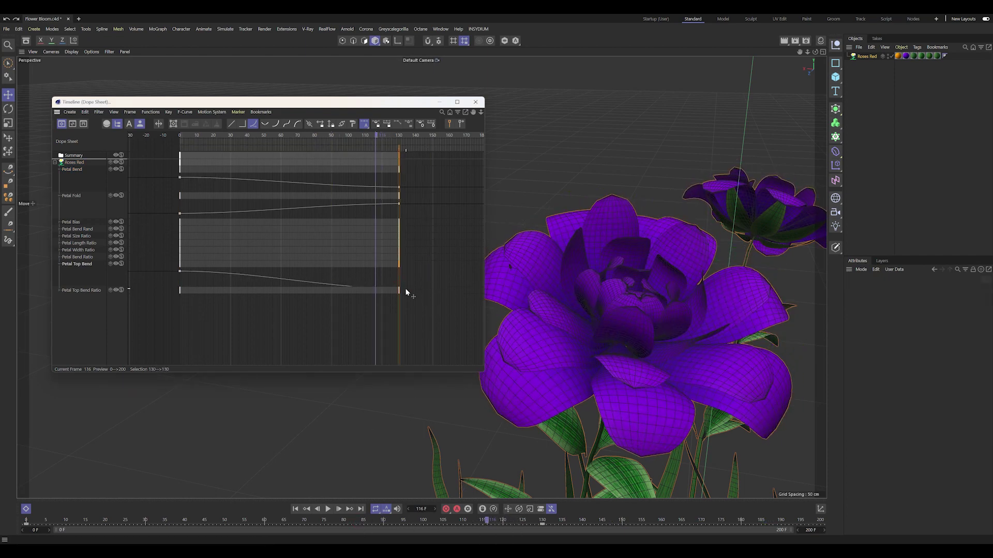
key("ctrl+z")
left_click_drag(436, 279, 466, 292)
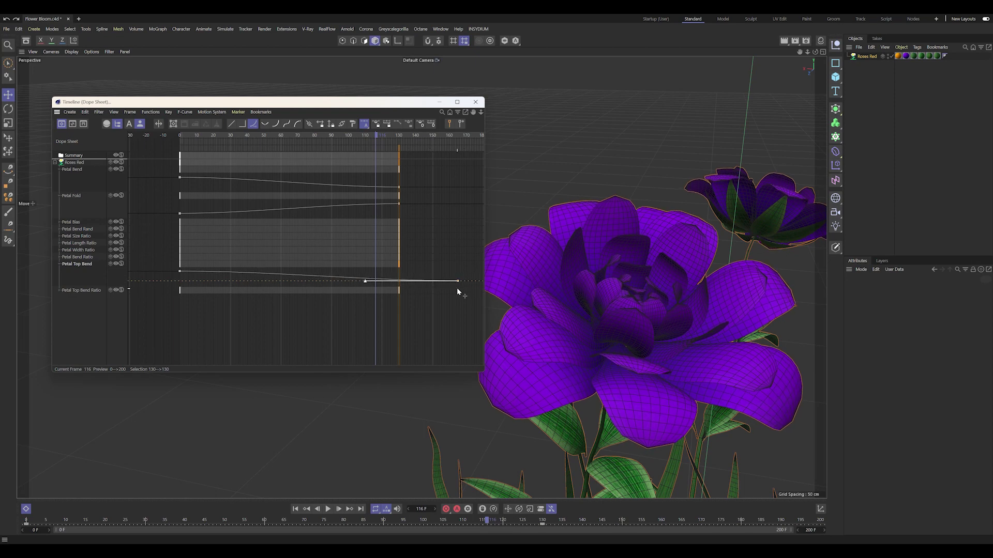
left_click(466, 282)
mouse_move(369, 137)
left_mouse_down()
mouse_move(425, 151)
mouse_move(346, 155)
left_mouse_up()
mouse_move(355, 211)
left_mouse_down()
mouse_move(265, 224)
mouse_move(251, 237)
mouse_move(418, 243)
mouse_move(371, 249)
mouse_move(421, 256)
left_mouse_up()
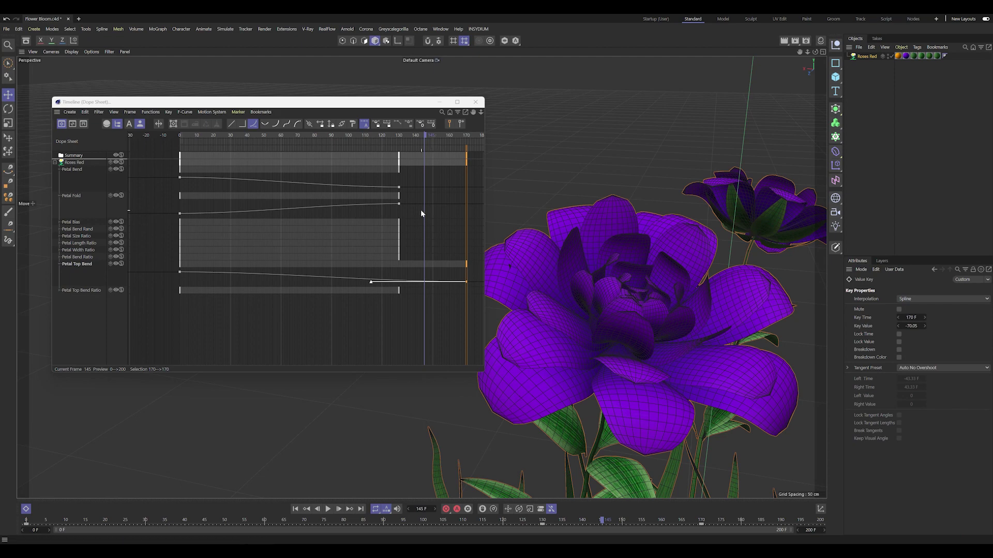
Move the last Petal Bend key from frame 130 to frame 200 in the widened Dope Sheet
left_click_drag(393, 191, 400, 193)
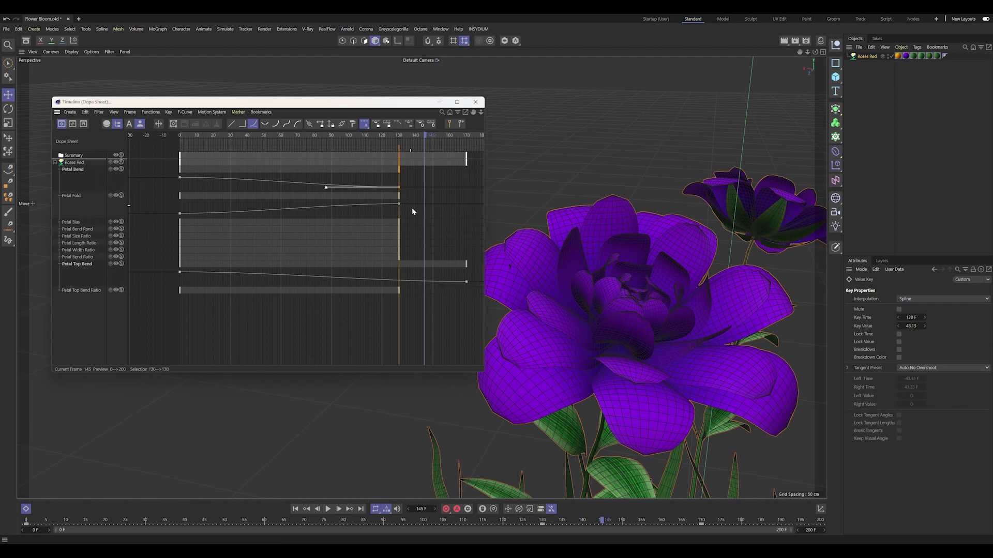
left_click_drag(484, 367, 532, 367)
middle_click_drag(482, 231, 331, 208)
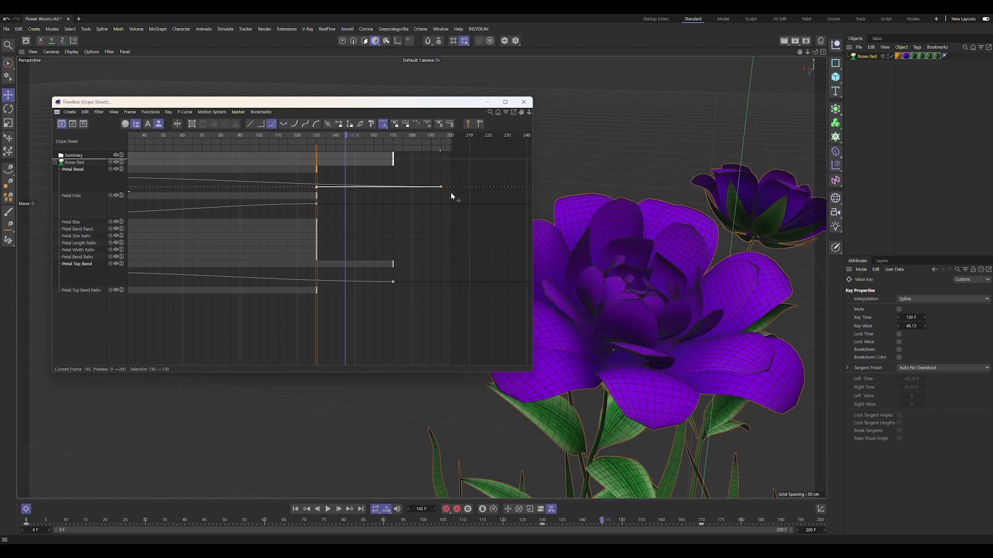
left_click(469, 188, "ctrl")
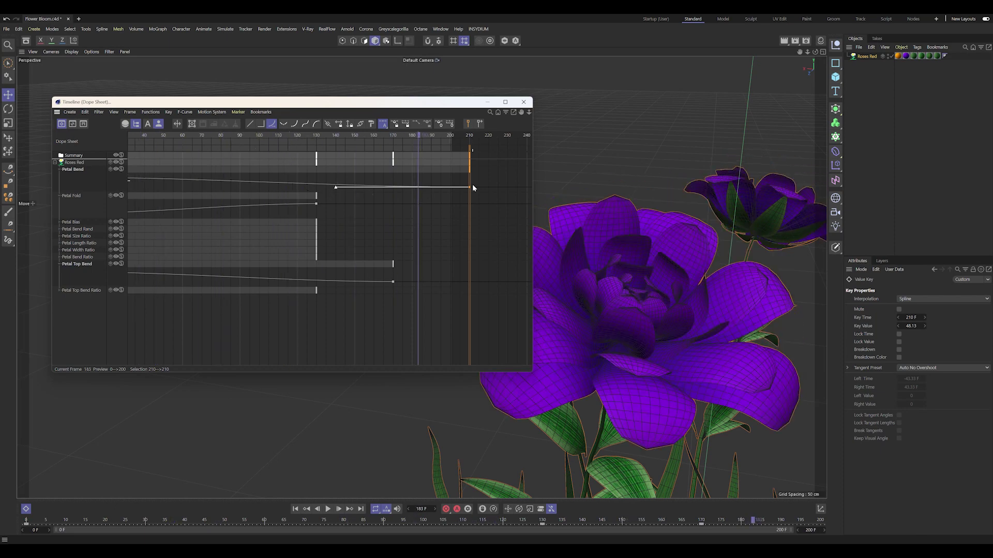
left_click_drag(469, 187, 450, 187)
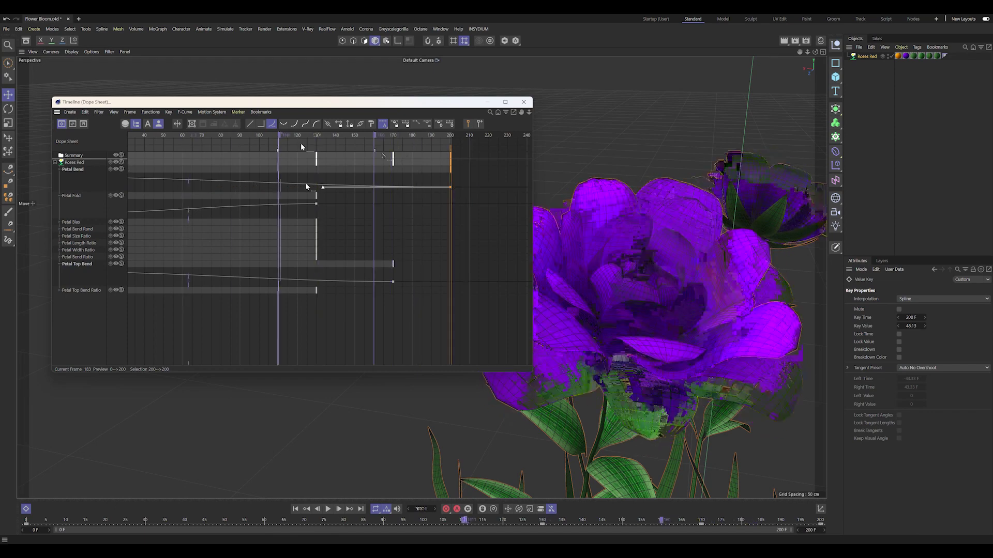
key("F8")
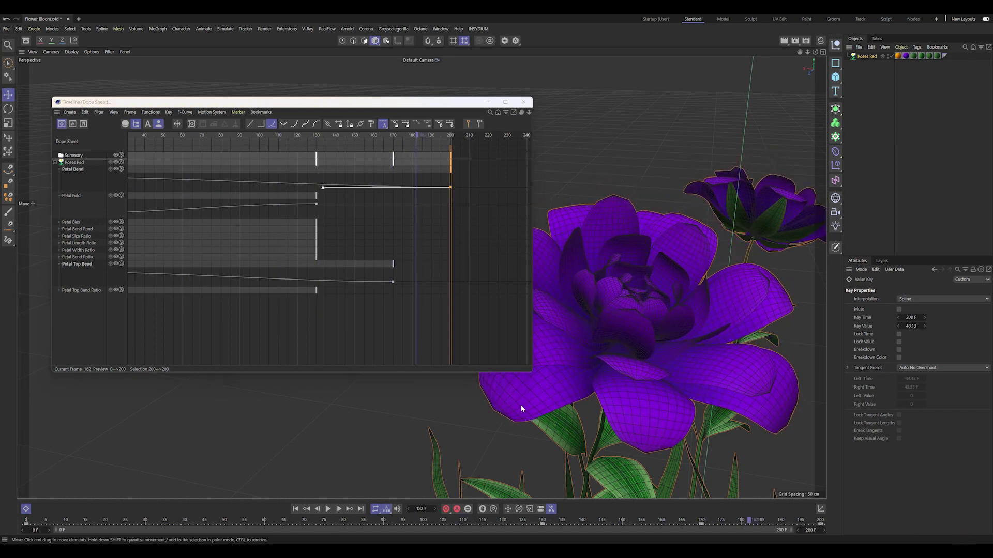
middle_click_drag(328, 221, 332, 221)
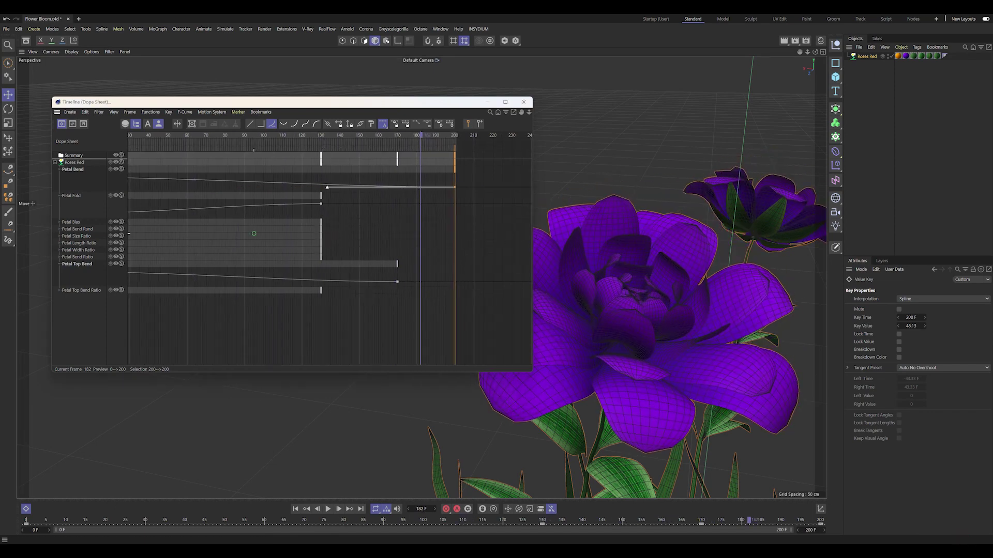
middle_click_drag(254, 234, 368, 227)
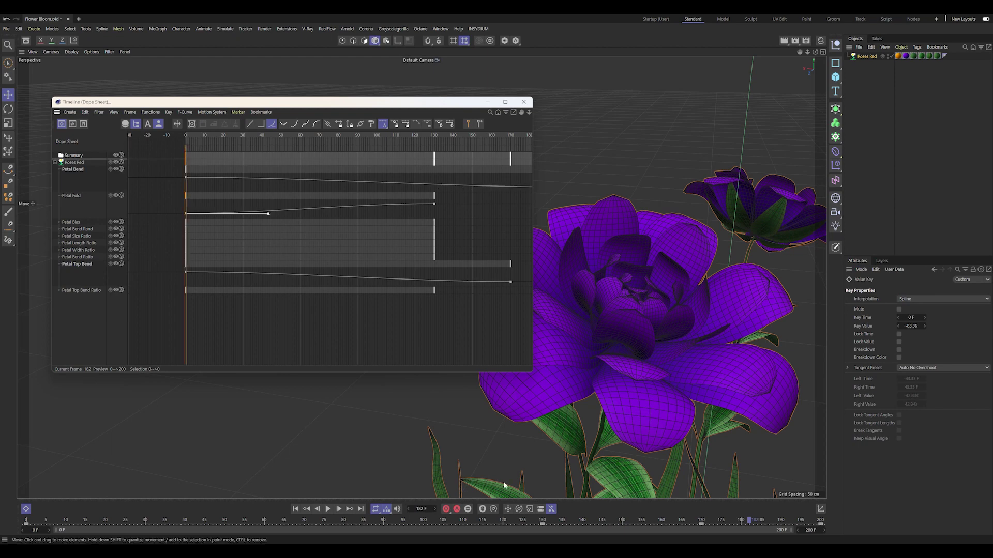
Retime the Petal Fold keys to start at frame 17 and end near frame 130
left_click(933, 269)
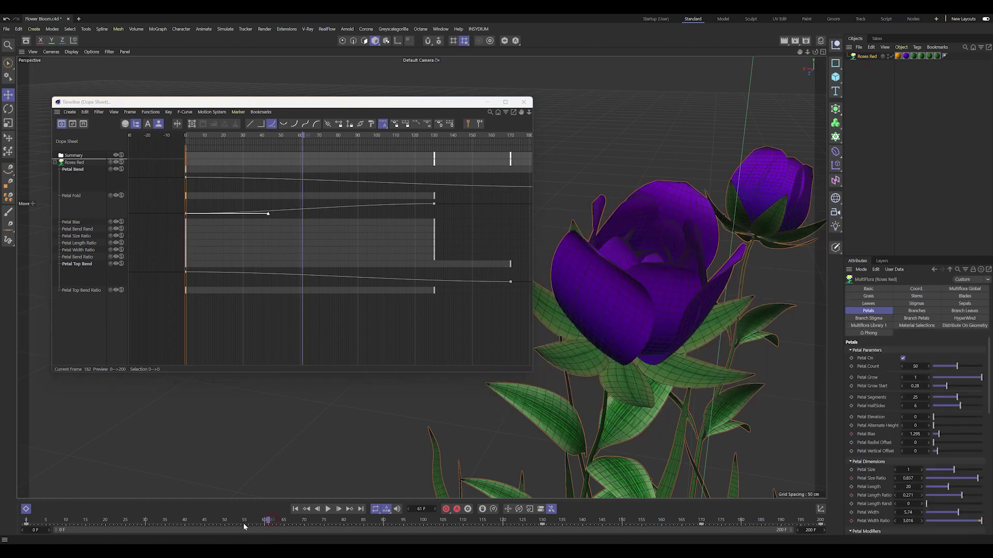
left_click_drag(438, 520, 268, 519)
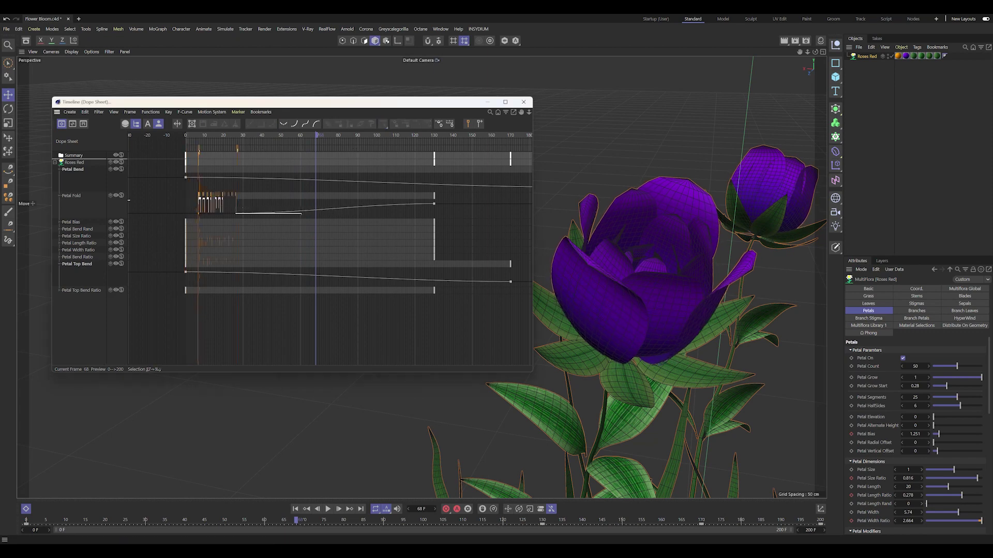
left_click_drag(189, 199, 262, 200)
left_click_drag(317, 137, 364, 159)
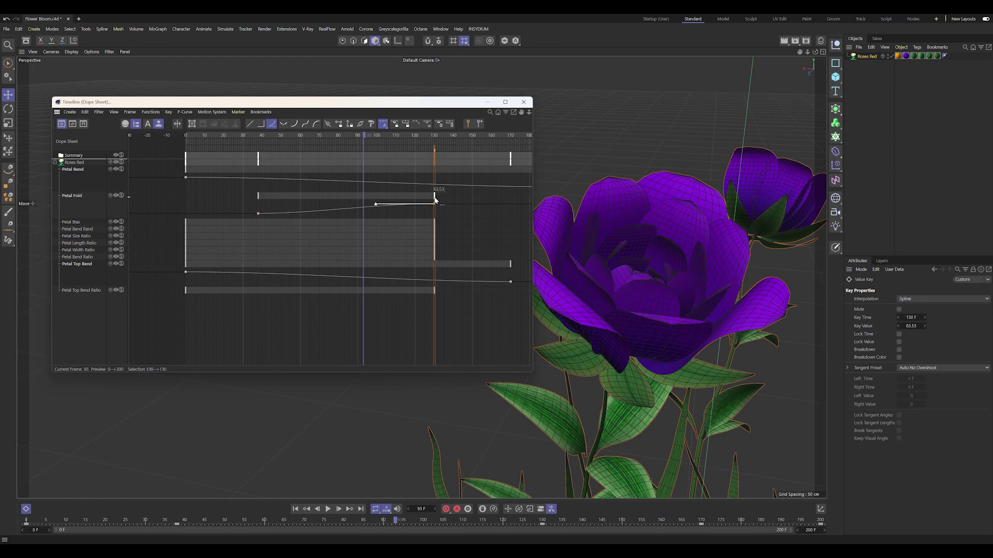
left_click_drag(435, 200, 485, 212)
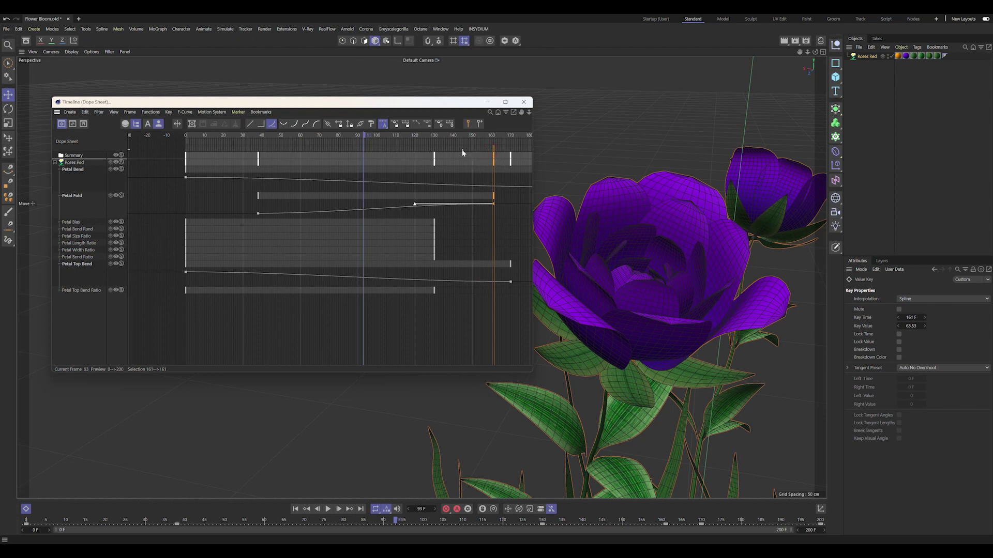
mouse_move(367, 139)
left_mouse_down()
mouse_move(272, 141)
mouse_move(374, 168)
left_mouse_up()
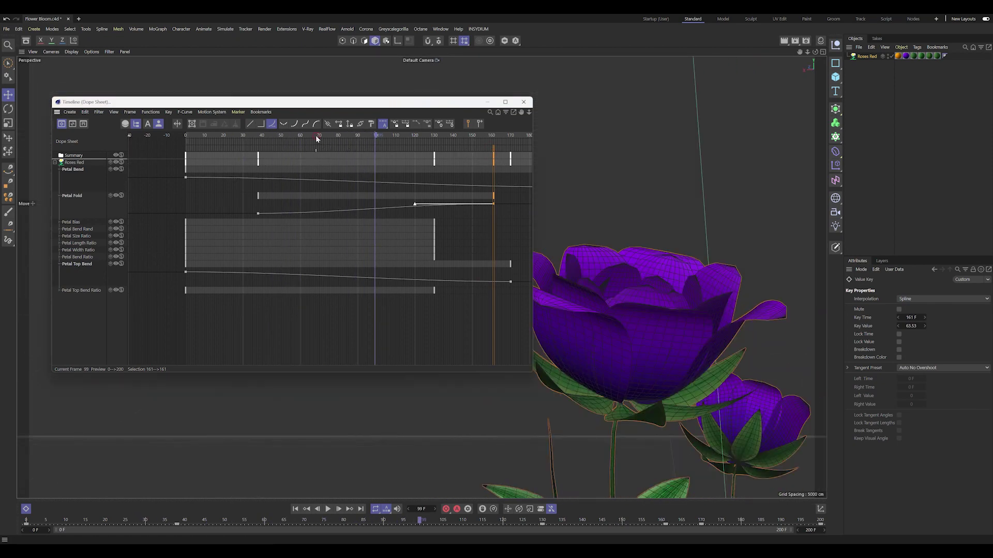
mouse_move(317, 139)
left_mouse_down()
mouse_move(331, 156)
mouse_move(293, 157)
mouse_move(404, 176)
left_mouse_up()
left_click_drag(493, 197, 444, 200)
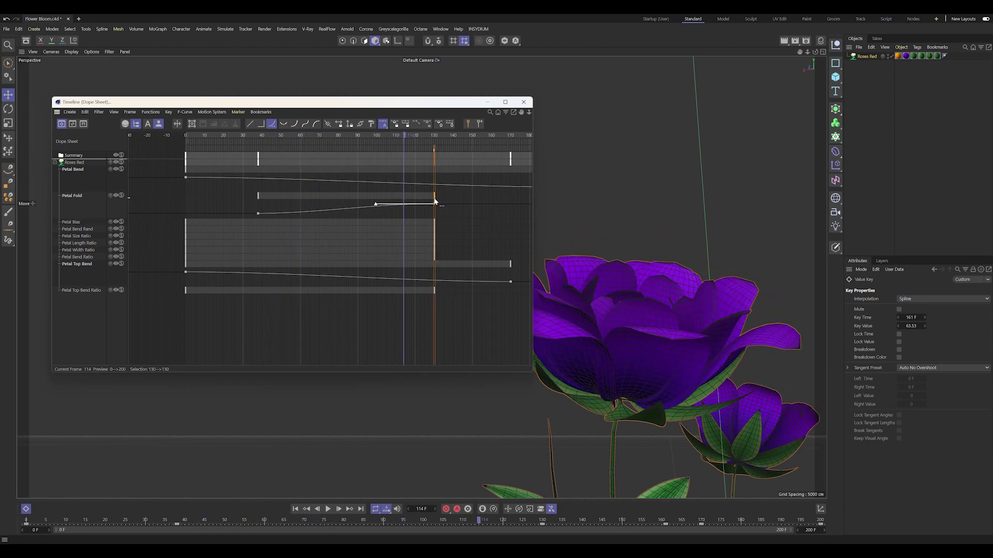
left_click_drag(259, 198, 218, 198)
mouse_move(224, 157)
left_mouse_down()
mouse_move(205, 157)
mouse_move(376, 161)
left_mouse_up()
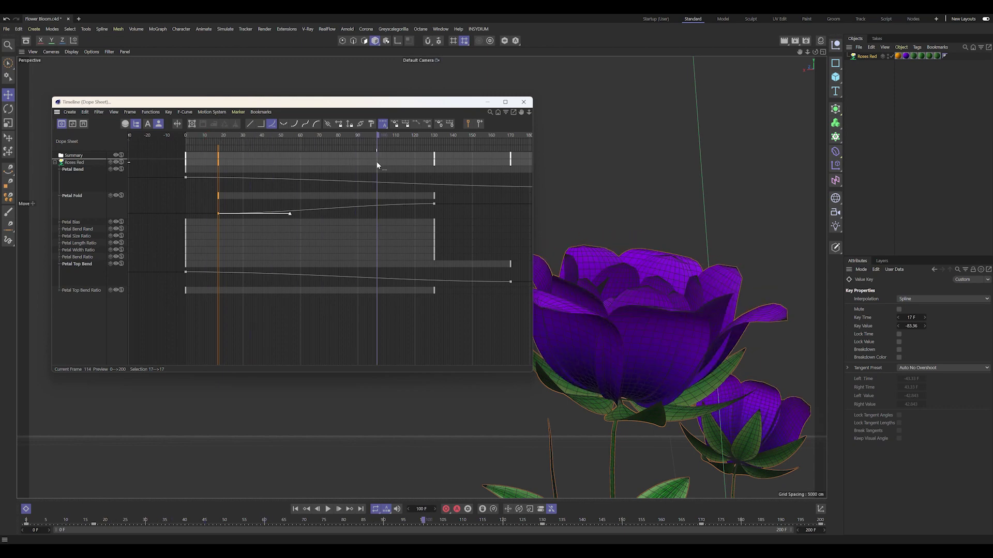
Show the rose's petal settings and move to frame 111 for a new Petal Bend key
scroll(398, 212, "right", 3)
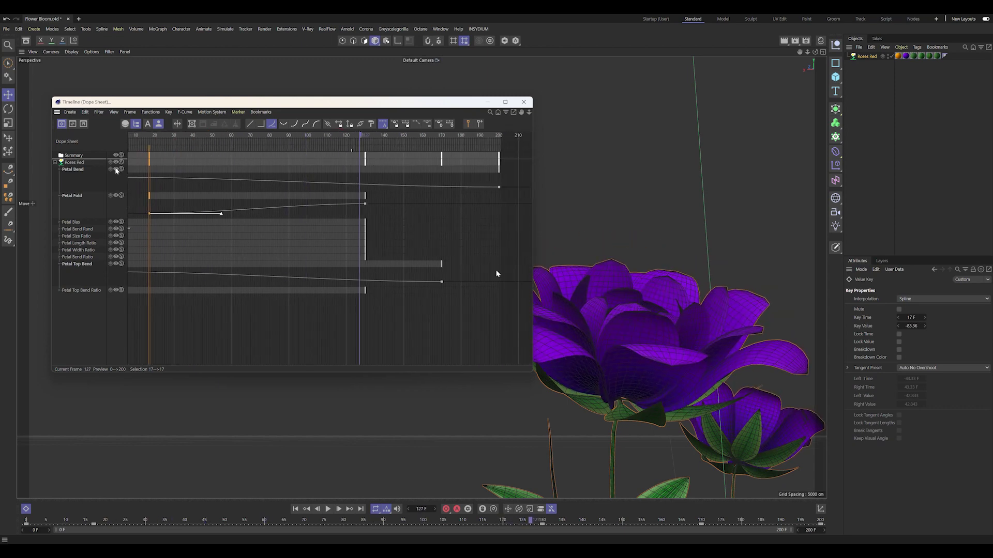
left_click(866, 57)
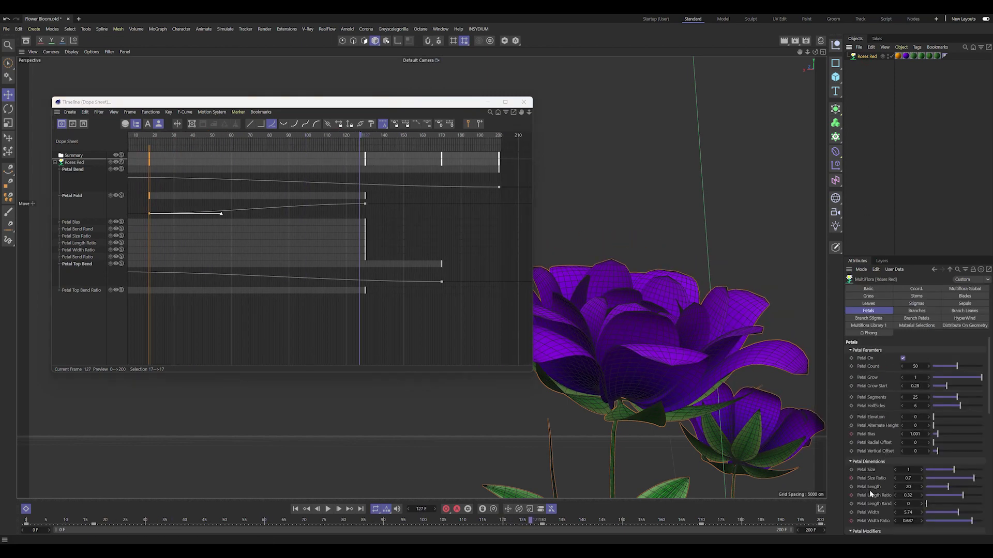
scroll(977, 419, "down", 2)
scroll(897, 475, "down", 3)
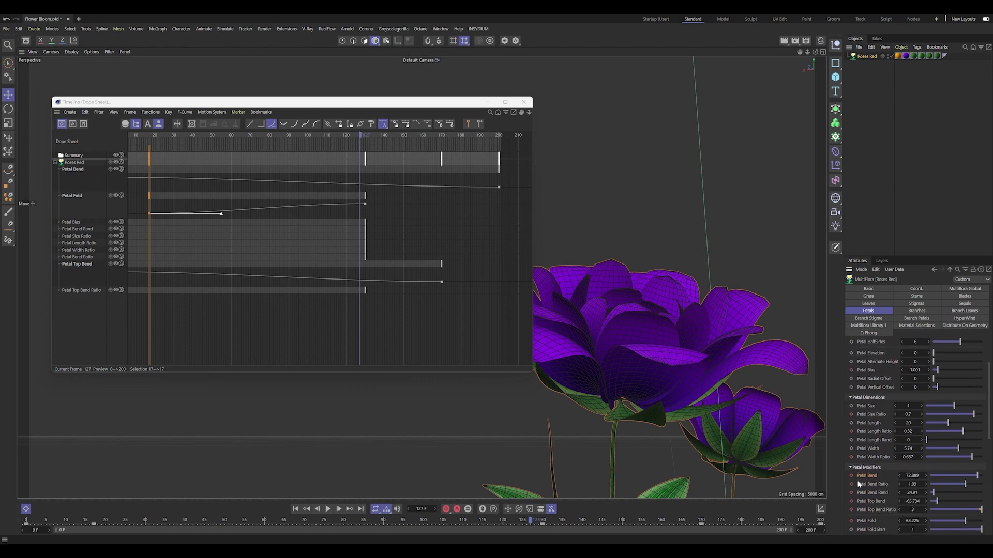
left_click_drag(355, 142, 329, 136)
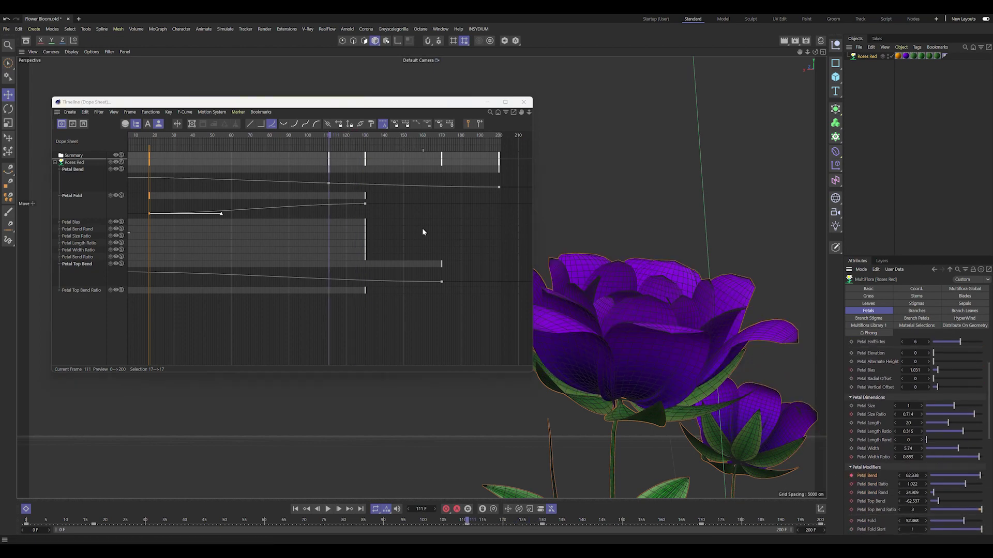
Show Petal Bend as an F-Curve and lower its middle key, previewing the bloom
left_click(332, 183)
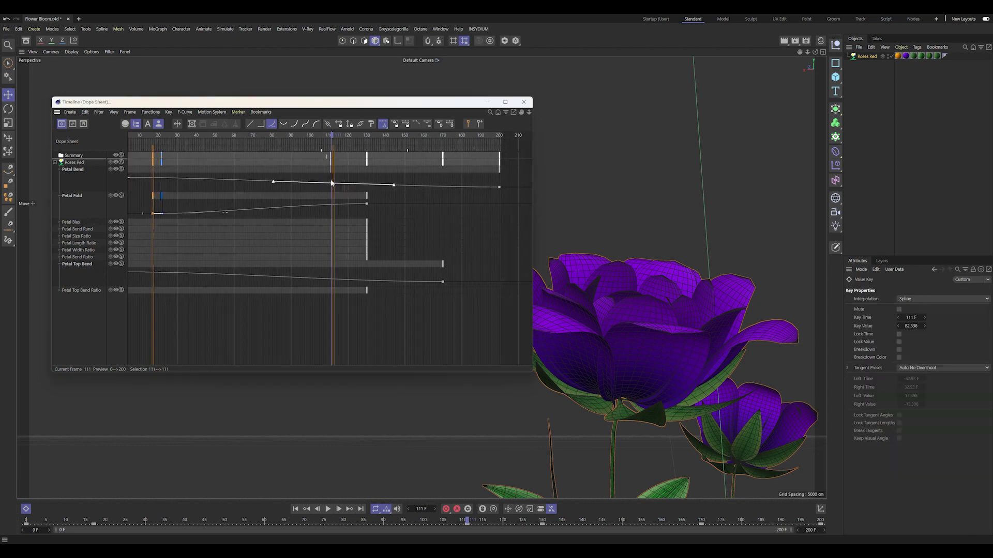
left_click(73, 125)
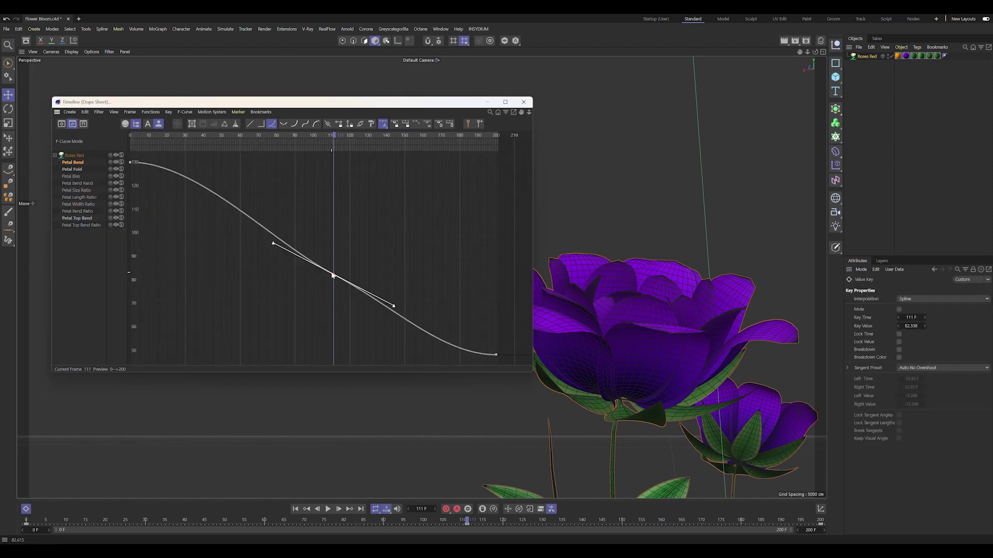
left_click_drag(333, 275, 325, 312)
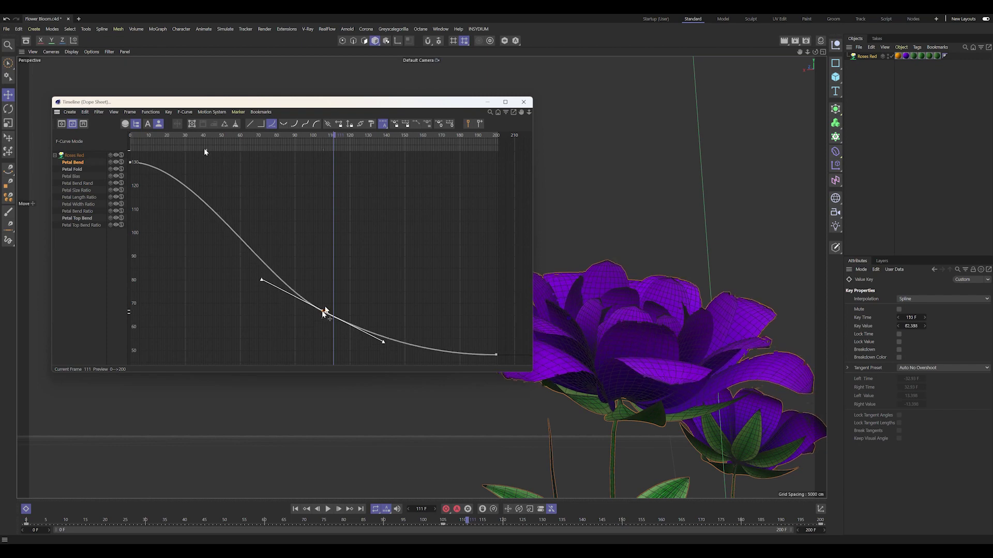
mouse_move(205, 149)
left_mouse_down()
mouse_move(186, 206)
mouse_move(348, 246)
mouse_move(153, 248)
left_mouse_up()
left_click(295, 510)
left_click(328, 509)
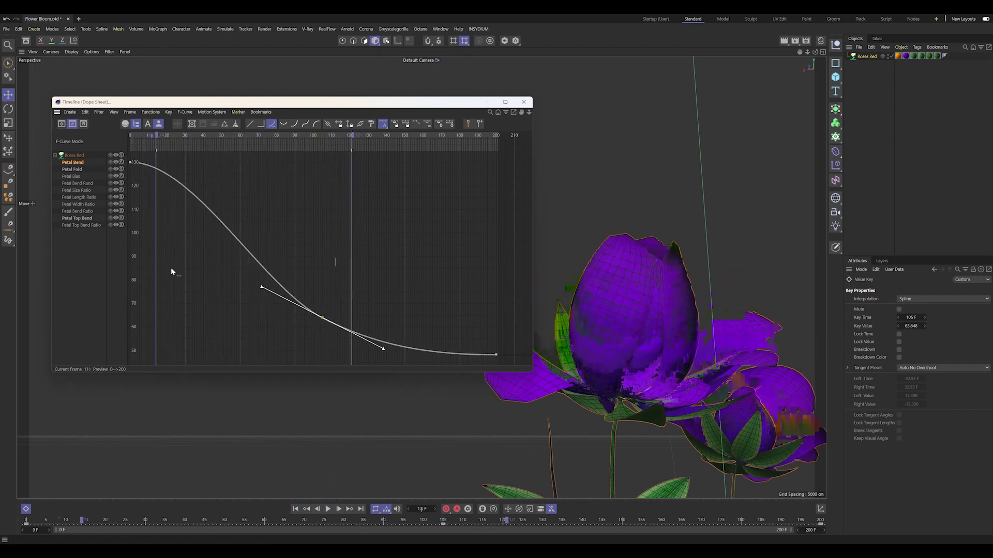
left_click(328, 509)
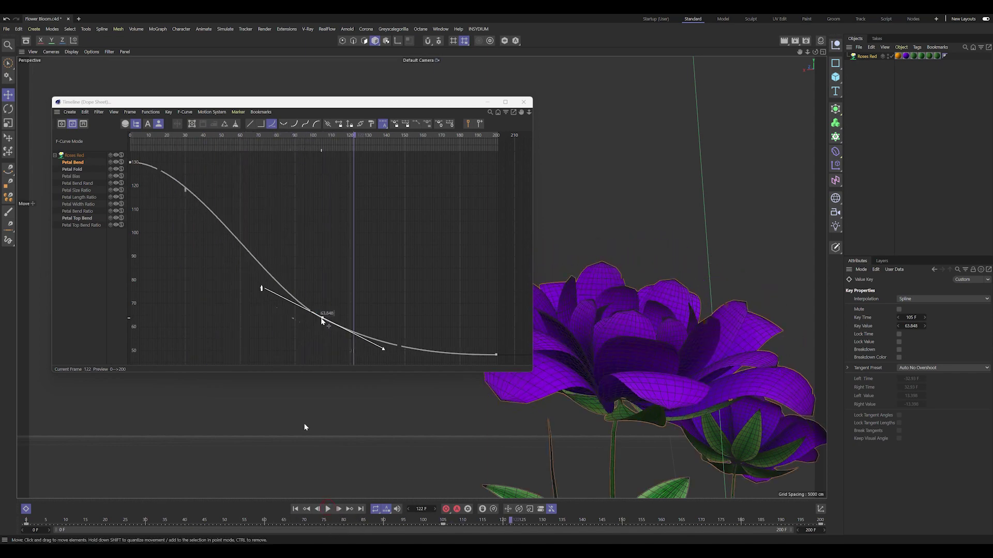
Shift the middle Petal Bend key earlier to frame 88 (value 64.178) and replay the bloom
left_click_drag(321, 321, 291, 317)
left_click(295, 509)
left_click(328, 509)
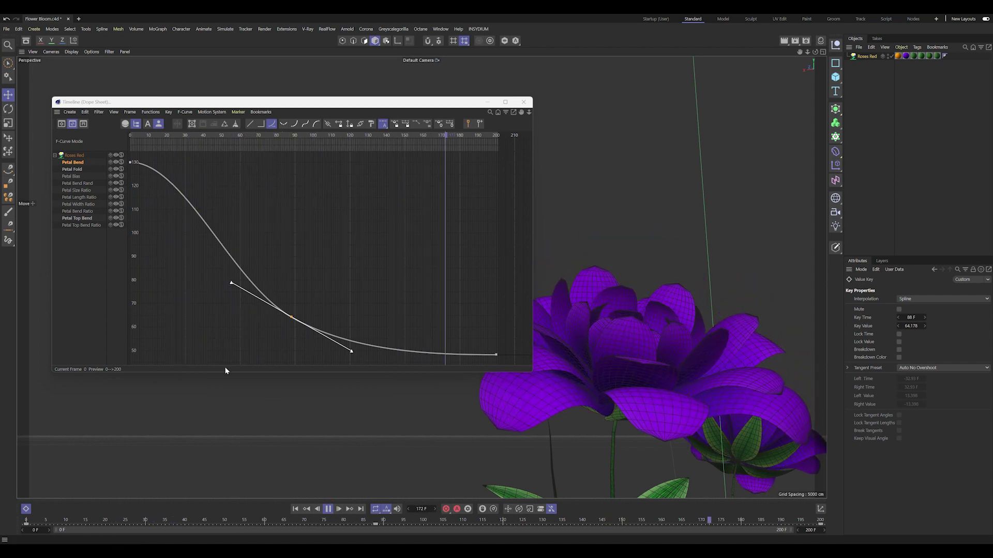
key("space")
In the Dope Sheet, drag the last Petal Bias key from frame 130 to frame 201
key("Tab")
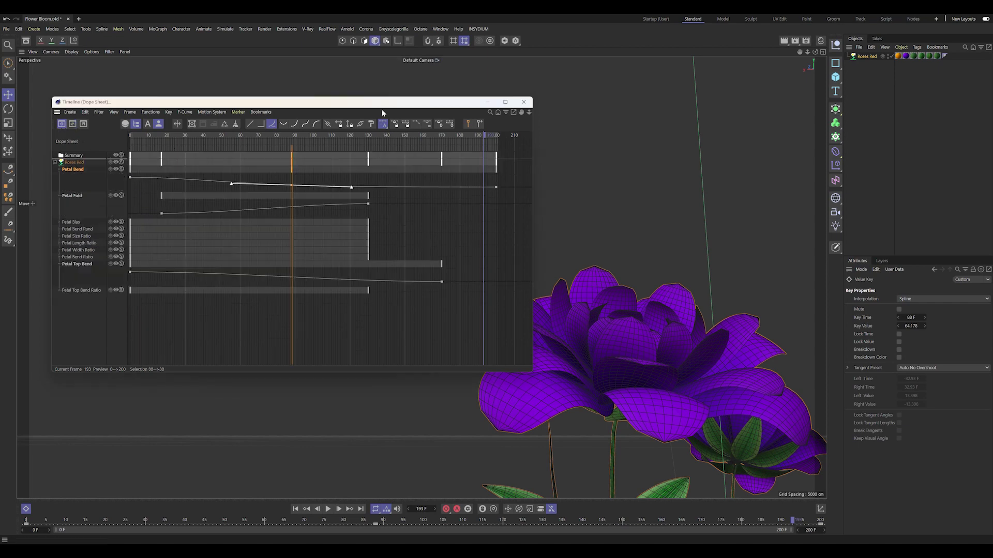
left_click(60, 249)
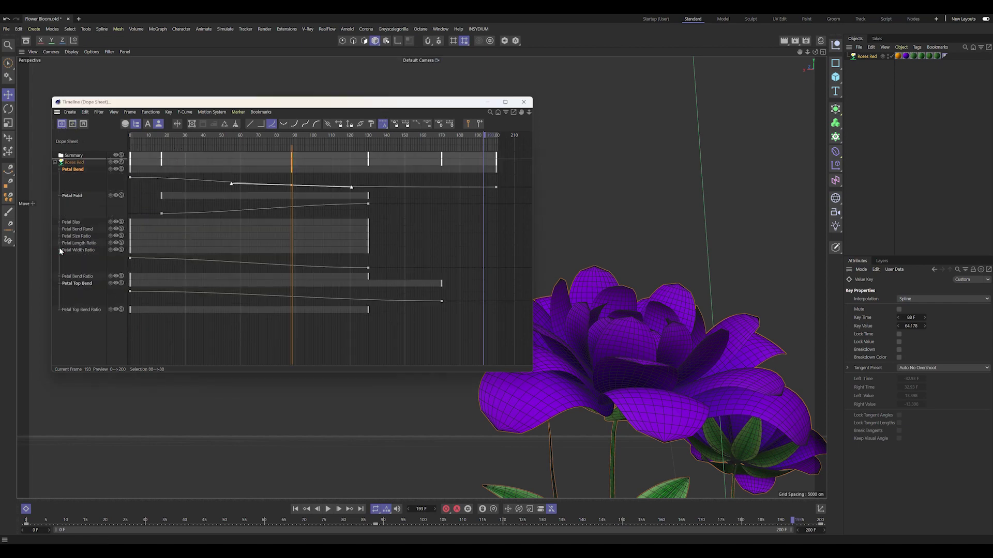
left_click(60, 236)
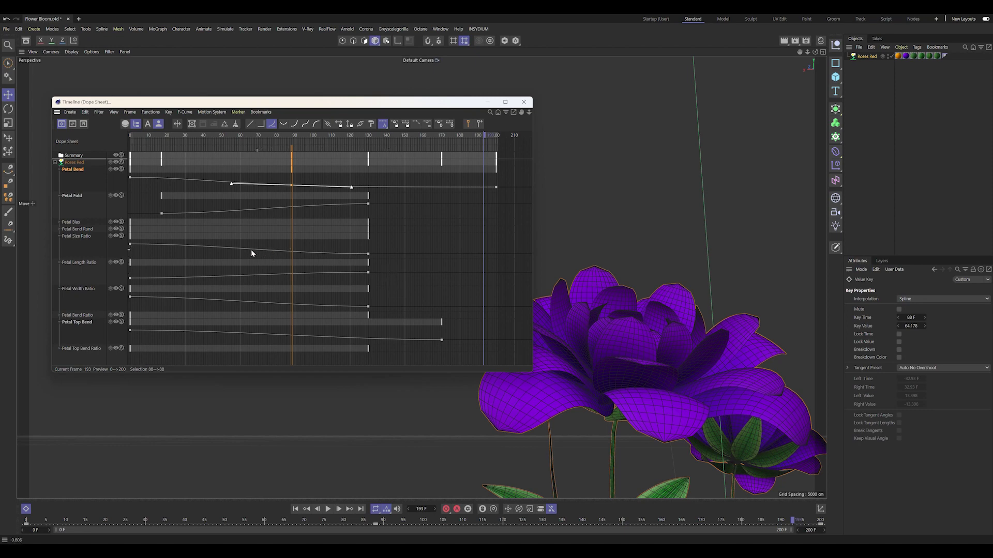
left_click(61, 223)
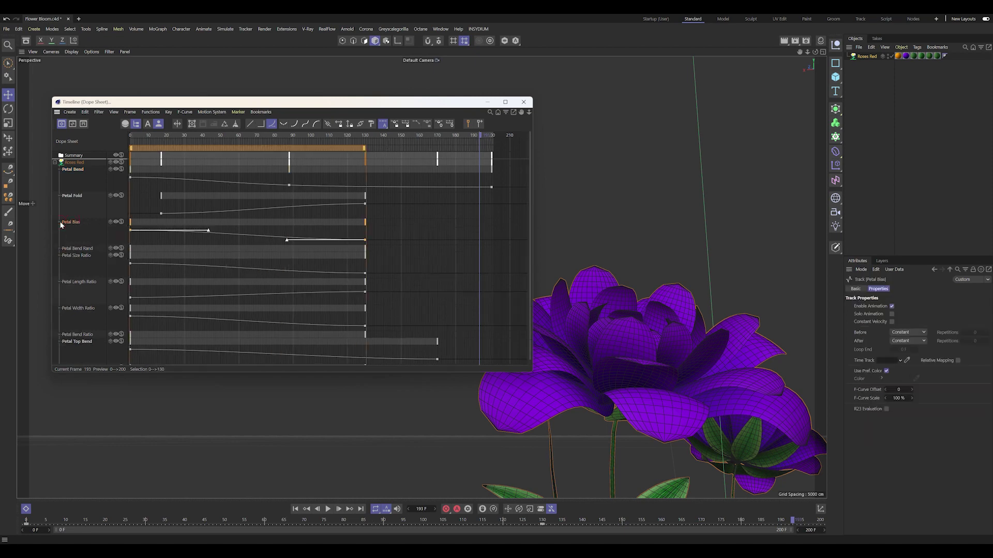
left_click(366, 223)
key("ctrl+z")
left_click(365, 241)
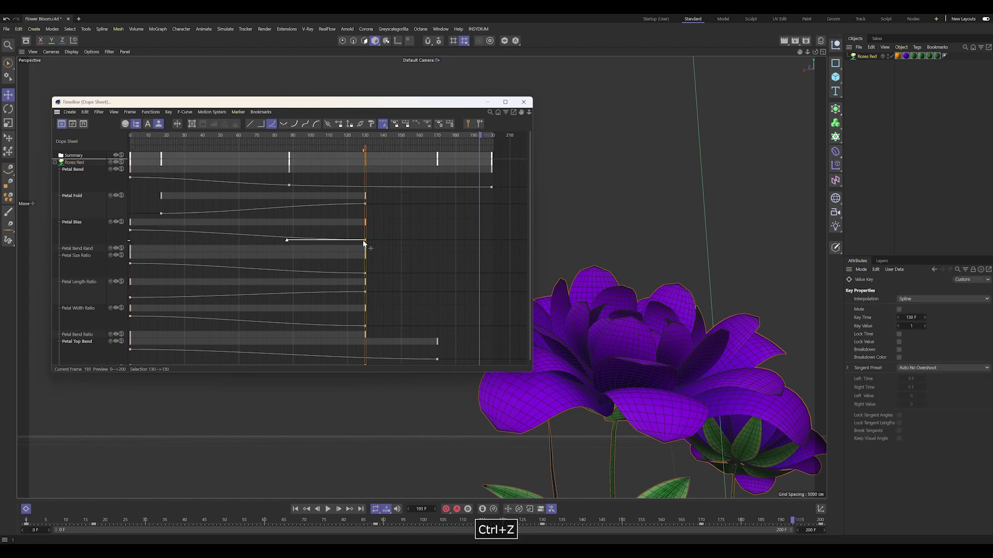
left_click_drag(449, 241, 494, 246)
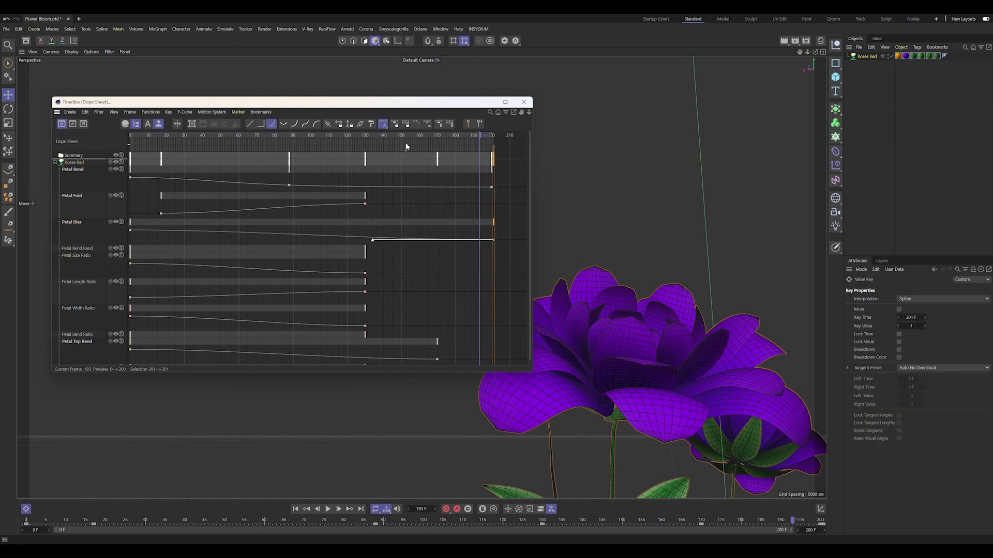
left_click_drag(406, 147, 389, 147)
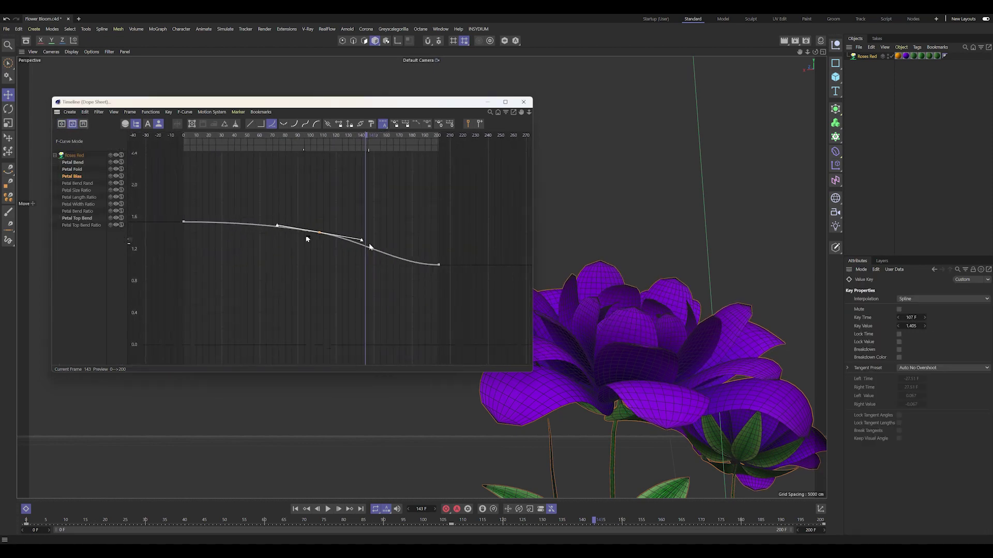
Fit the Petal Bias curve in view, raise its middle key and lengthen its tangents
key("h")
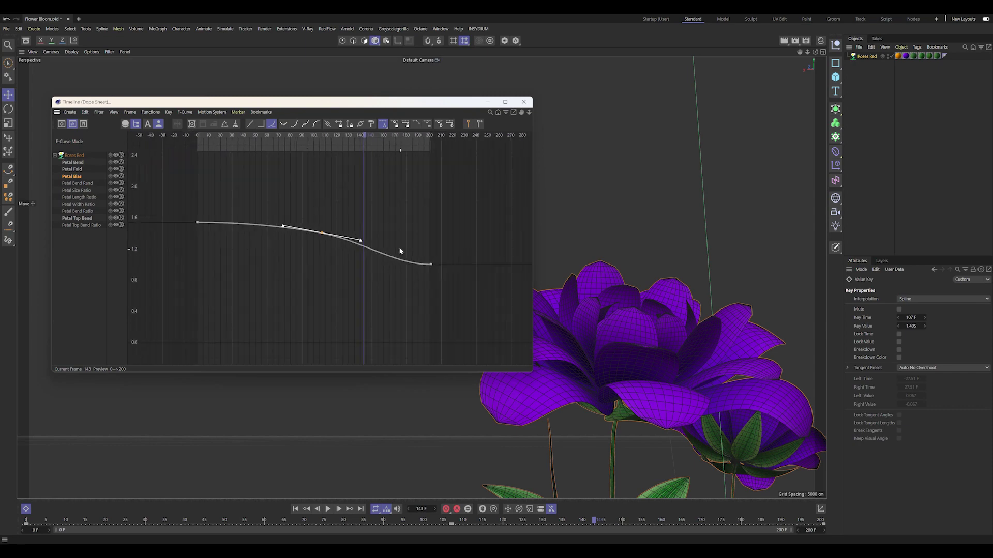
mouse_move(362, 147)
left_mouse_down()
mouse_move(219, 146)
mouse_move(310, 162)
mouse_move(366, 150)
left_mouse_up()
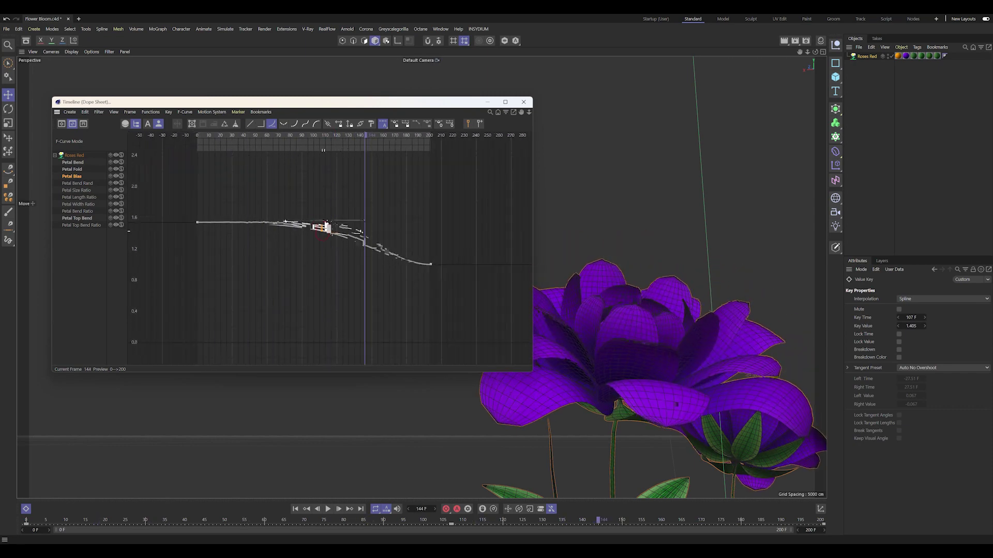
left_click_drag(322, 233, 325, 207)
mouse_move(325, 147)
left_mouse_down()
mouse_move(222, 146)
mouse_move(281, 147)
mouse_move(259, 147)
mouse_move(424, 202)
mouse_move(333, 211)
mouse_move(372, 223)
left_mouse_up()
mouse_move(356, 148)
left_mouse_down()
mouse_move(268, 155)
mouse_move(334, 160)
mouse_move(251, 176)
mouse_move(358, 171)
mouse_move(393, 150)
mouse_move(210, 136)
mouse_move(386, 150)
mouse_move(176, 197)
mouse_move(333, 214)
left_mouse_up()
left_click(431, 263)
left_click(327, 219)
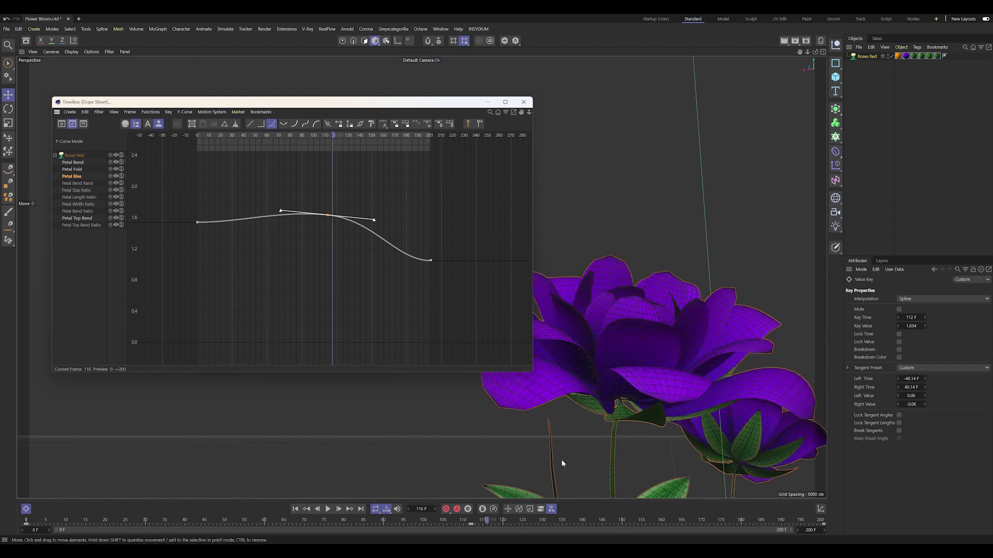
Fine-tune the middle Petal Bias key at frame 110 to 1.679 and play back the bloom
key("F6")
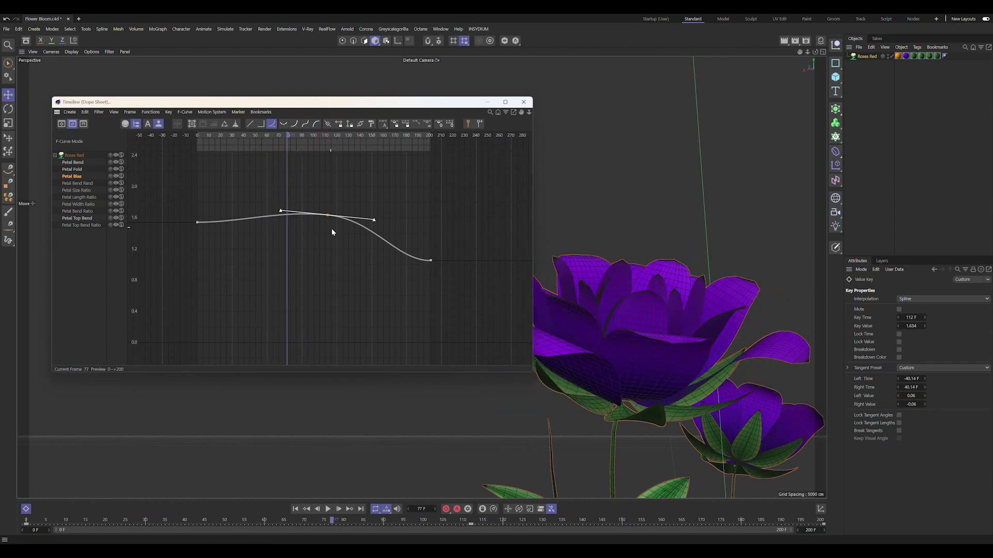
left_click_drag(330, 252, 329, 214)
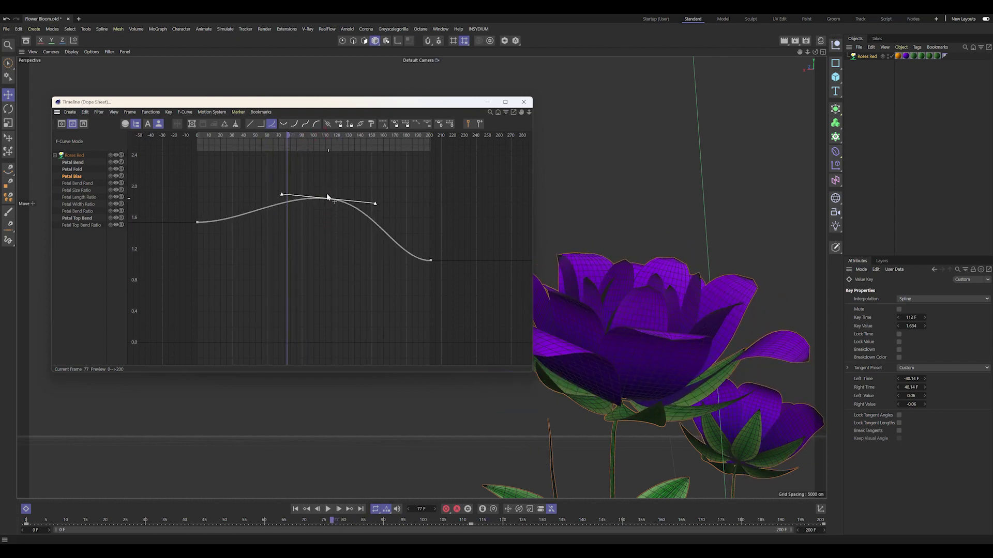
left_click_drag(215, 139, 292, 155)
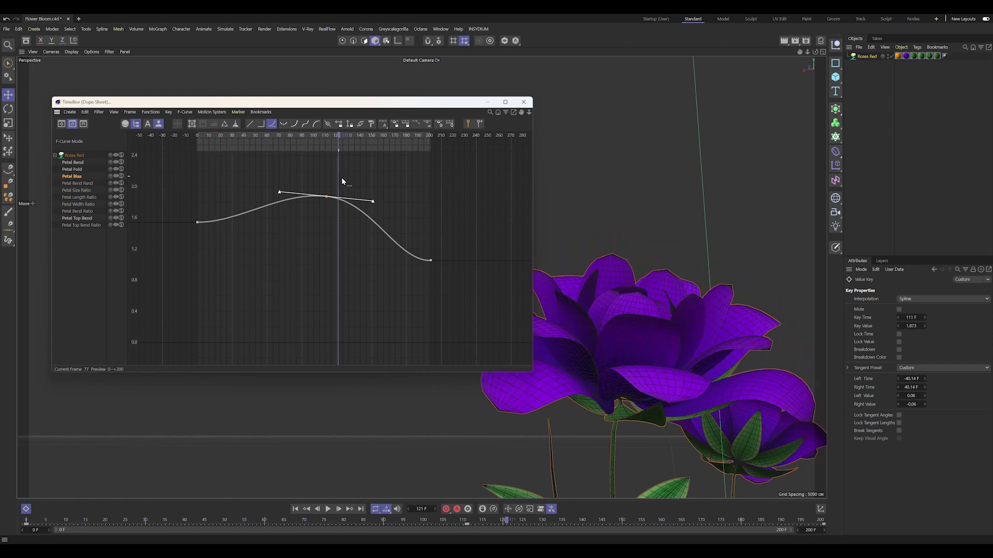
key("F8")
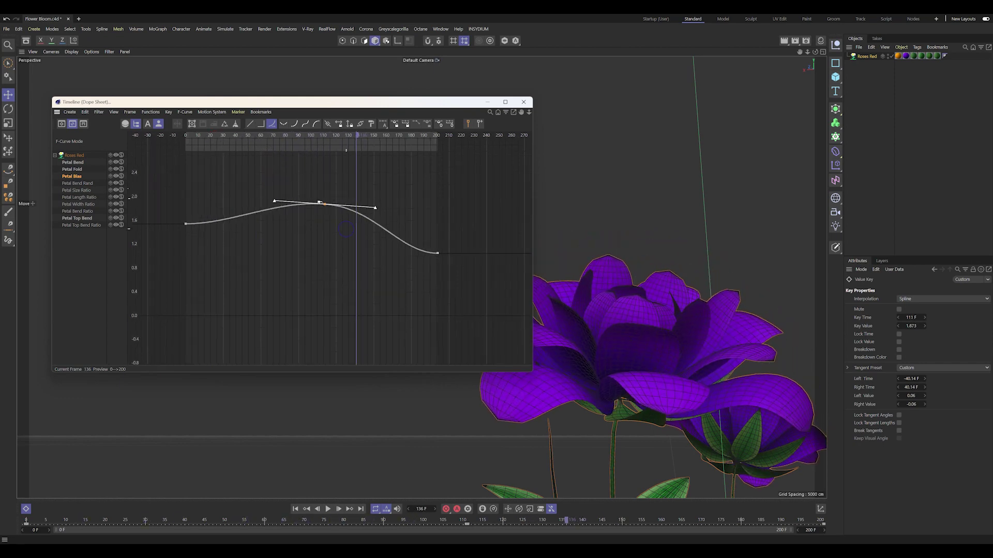
left_click_drag(325, 212, 323, 221)
left_click_drag(203, 135, 316, 136)
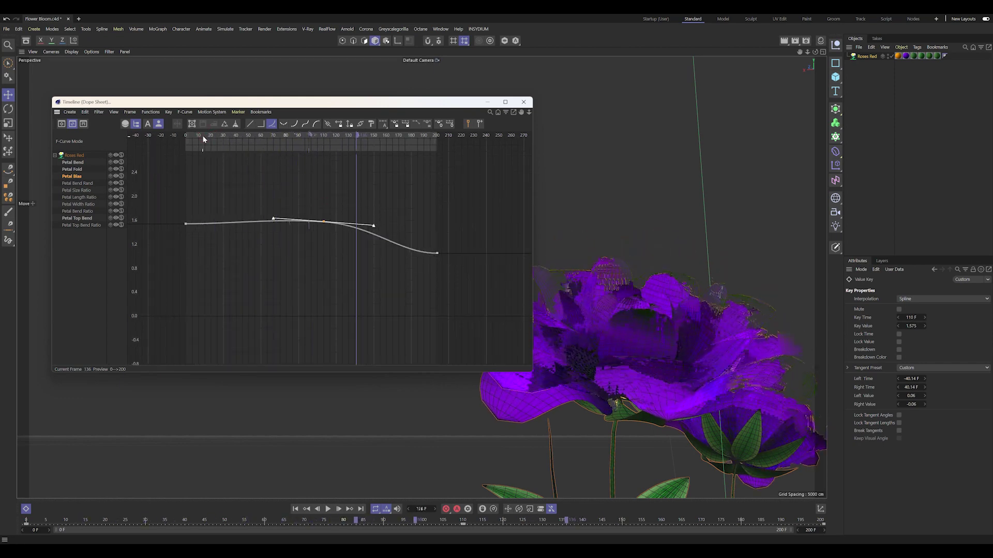
left_click_drag(323, 220, 323, 215)
key("F8")
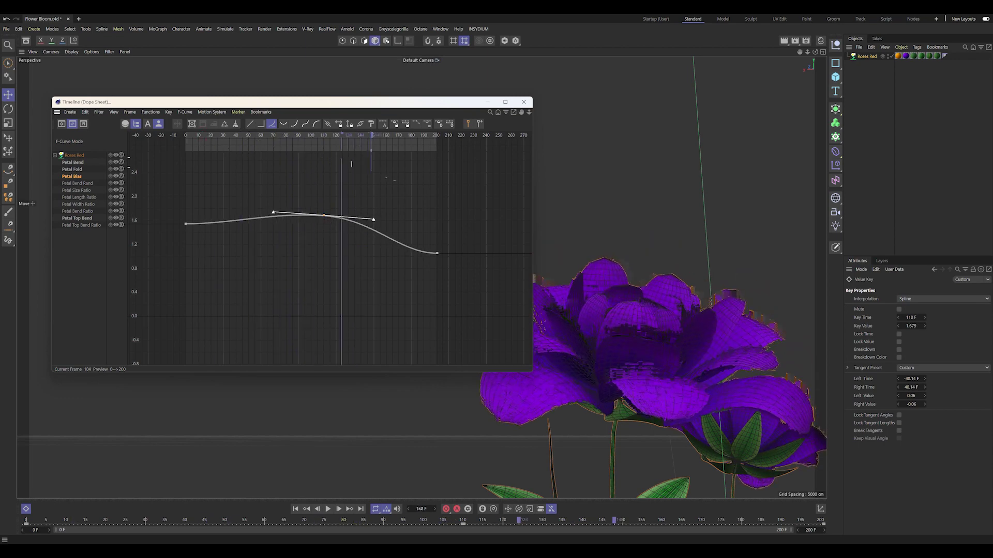
key("F8")
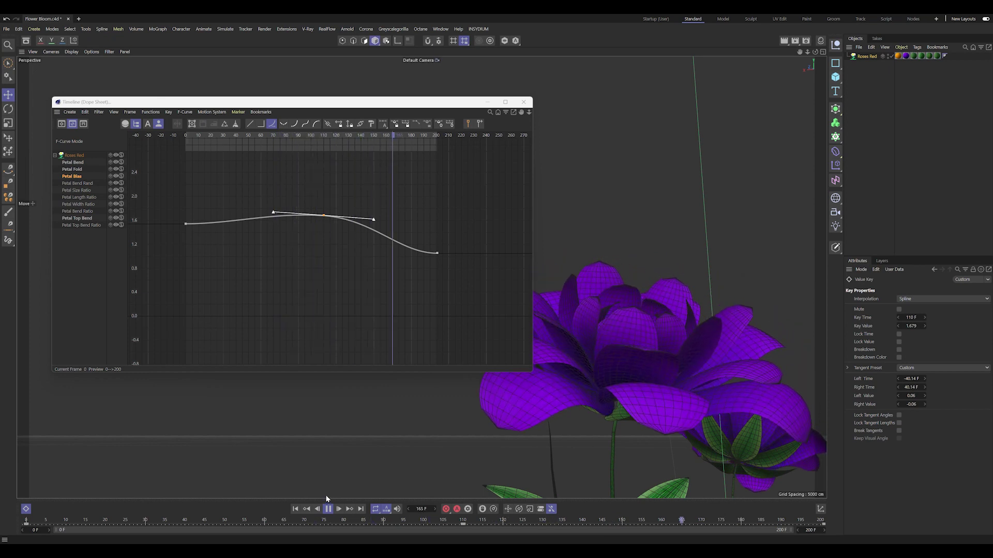
key("F8")
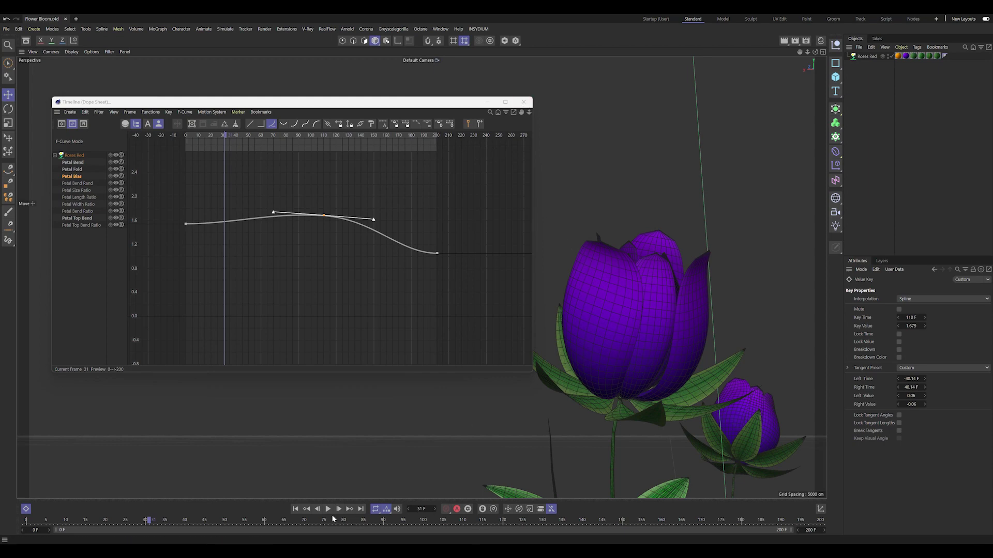
Close the Timeline and orbit, zoom and pan the Perspective view to a close-up of the roses
left_click(523, 102)
left_click_drag(460, 332, 523, 325, "alt")
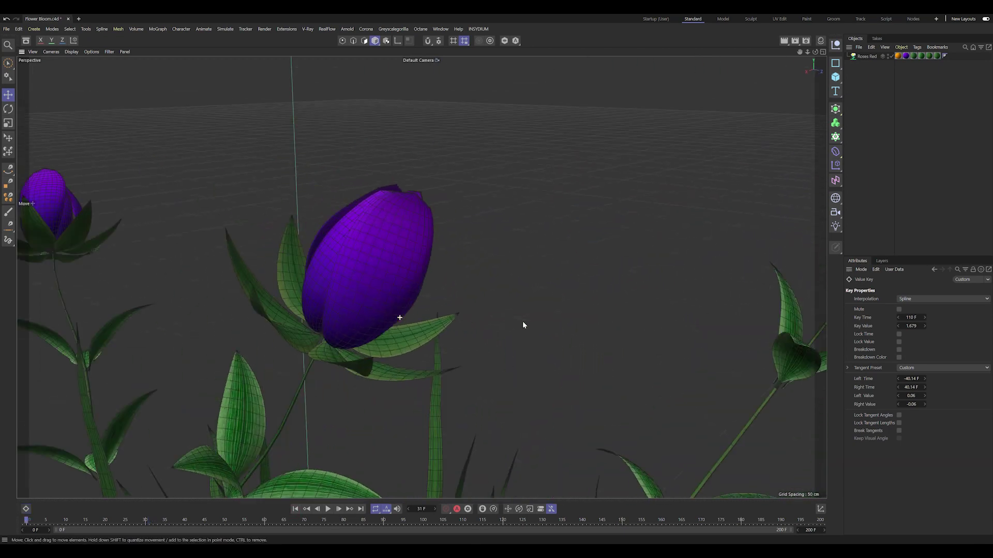
mouse_move(523, 325)
right_mouse_down("alt")
mouse_move(430, 330)
mouse_move(423, 412)
right_mouse_up("alt")
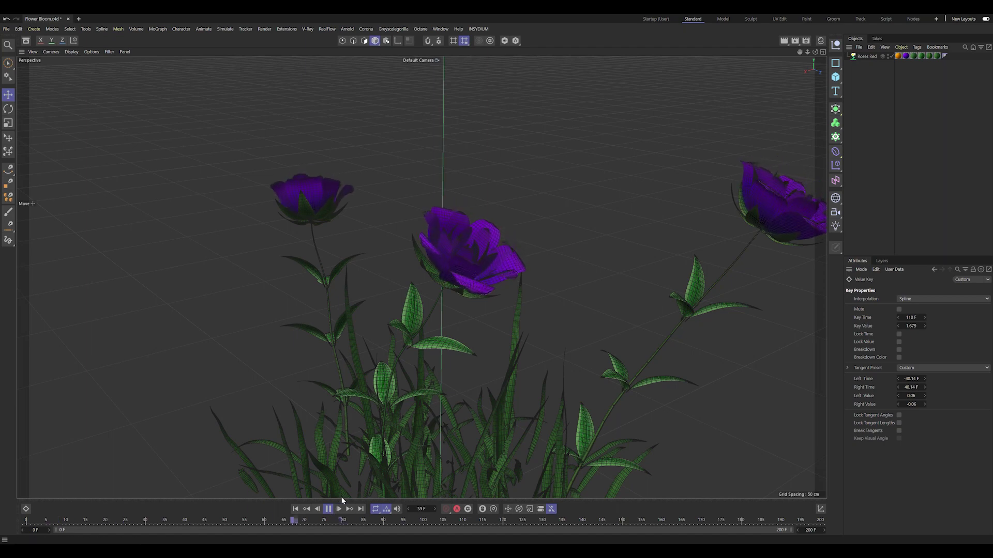
mouse_move(393, 373)
left_mouse_down("alt")
mouse_move(119, 381)
mouse_move(372, 237)
left_mouse_up("alt")
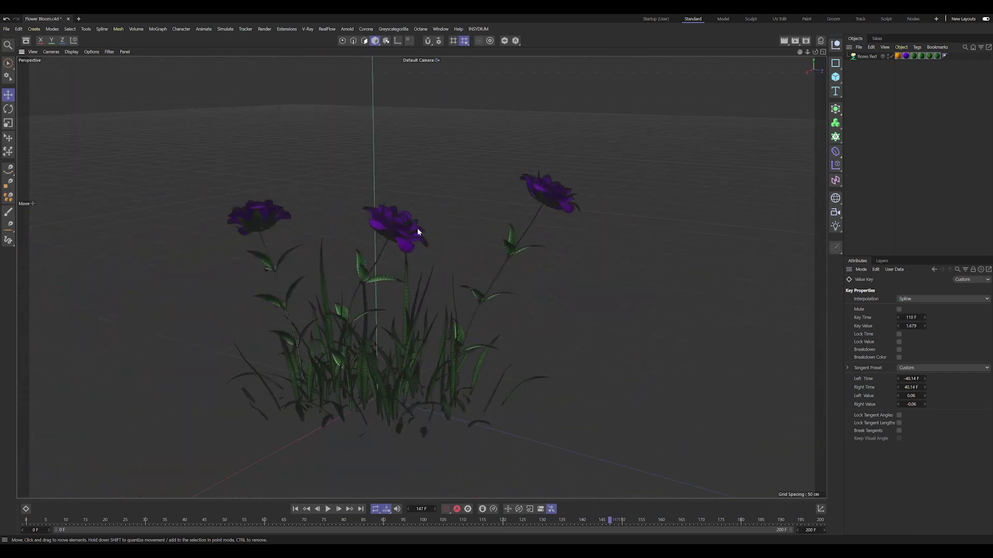
middle_click_drag(373, 236, 310, 261, "alt")
scroll(315, 261, "up", 5)
scroll(239, 228, "up", 2)
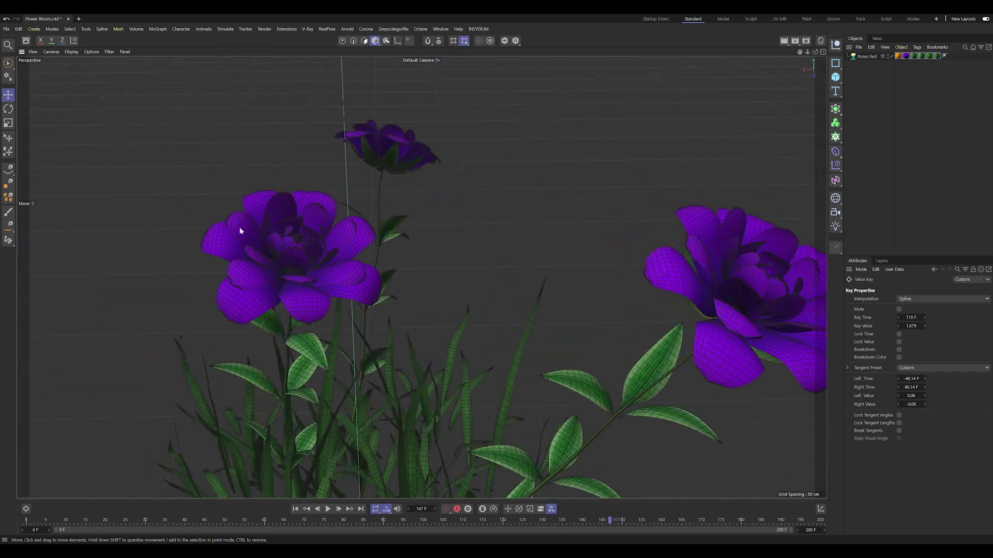
middle_click_drag(239, 228, 523, 314, "alt")
mouse_move(523, 314)
left_mouse_down("alt")
mouse_move(556, 302)
mouse_move(598, 328)
left_mouse_up("alt")
scroll(639, 311, "up", 2)
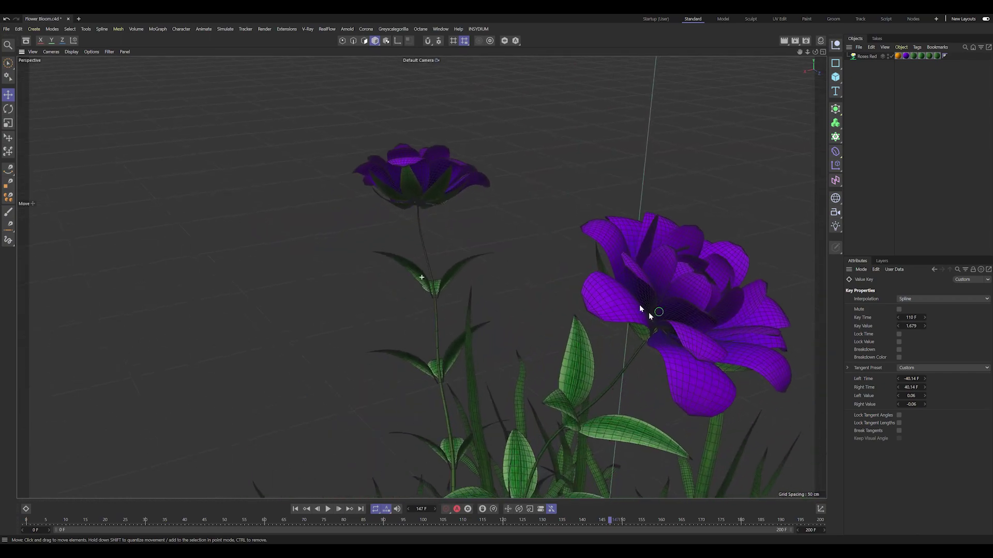
scroll(543, 238, "up", 2)
mouse_move(543, 239)
middle_mouse_down("alt")
mouse_move(373, 250)
mouse_move(313, 228)
mouse_move(387, 253)
mouse_move(296, 224)
middle_mouse_up("alt")
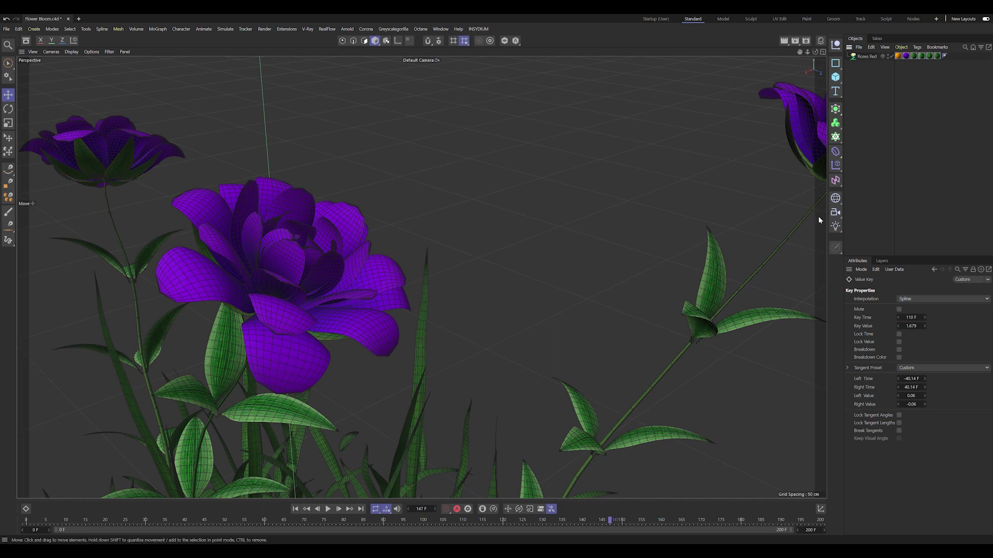
Add a camera from the current view and a null object to act as the focus point
left_click(835, 212)
left_click(861, 222)
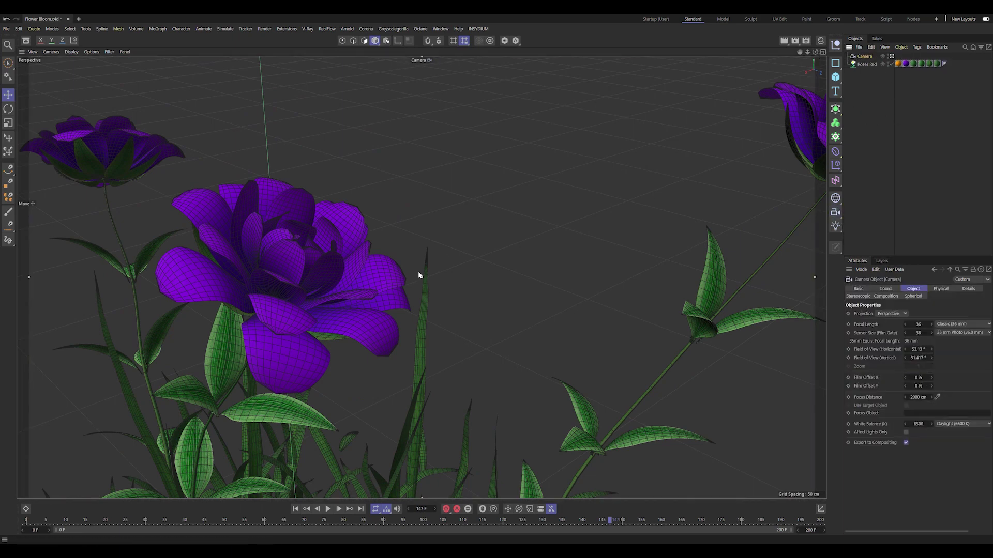
middle_click(375, 288)
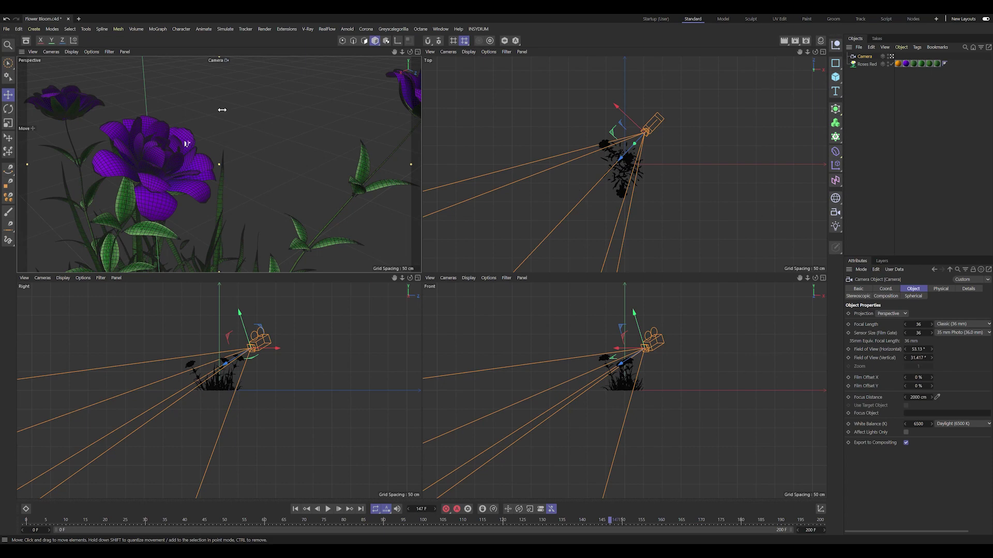
key("space")
middle_click(331, 65)
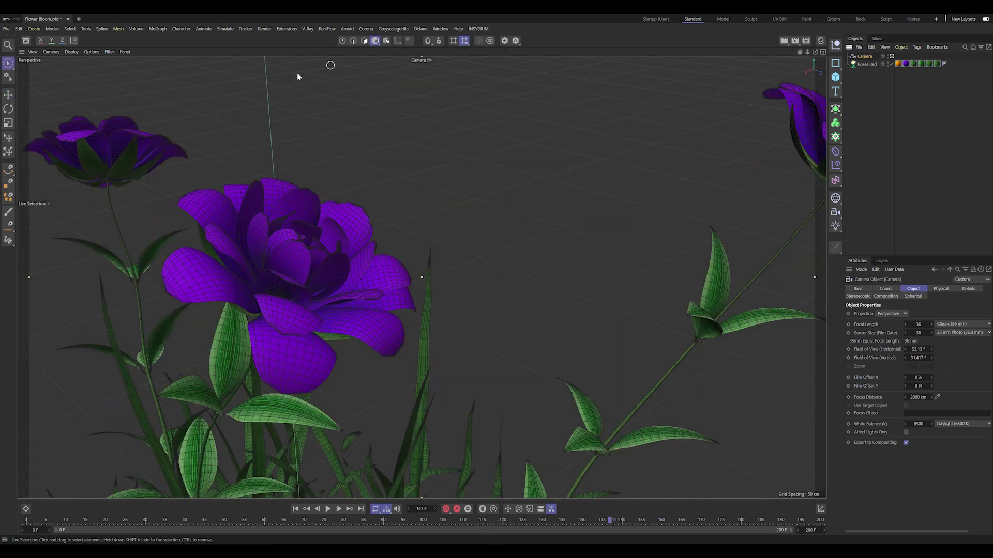
left_click(34, 29)
left_click(39, 101)
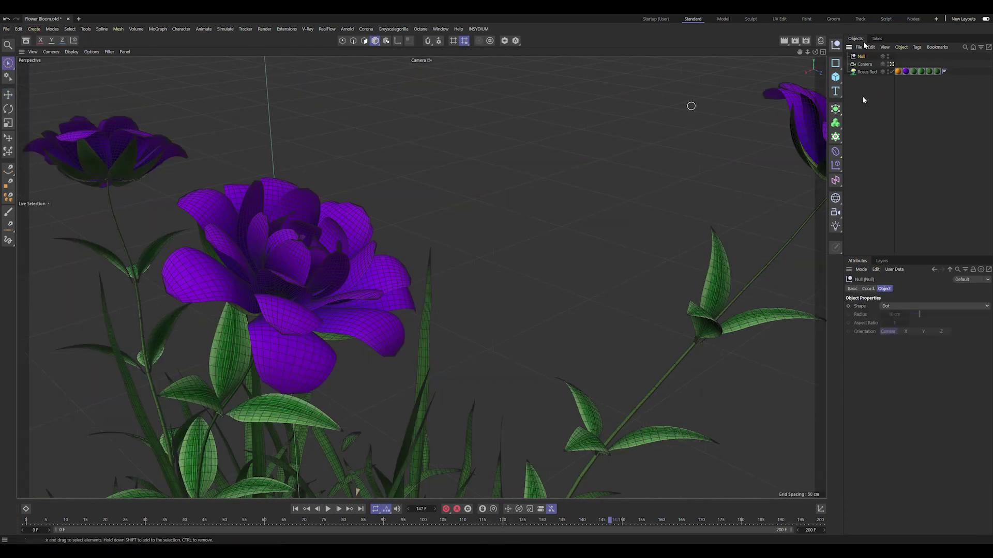
Raise the Fuc null into the front rose's centre in Front view and enable the Depth of Field preview
left_click(865, 65)
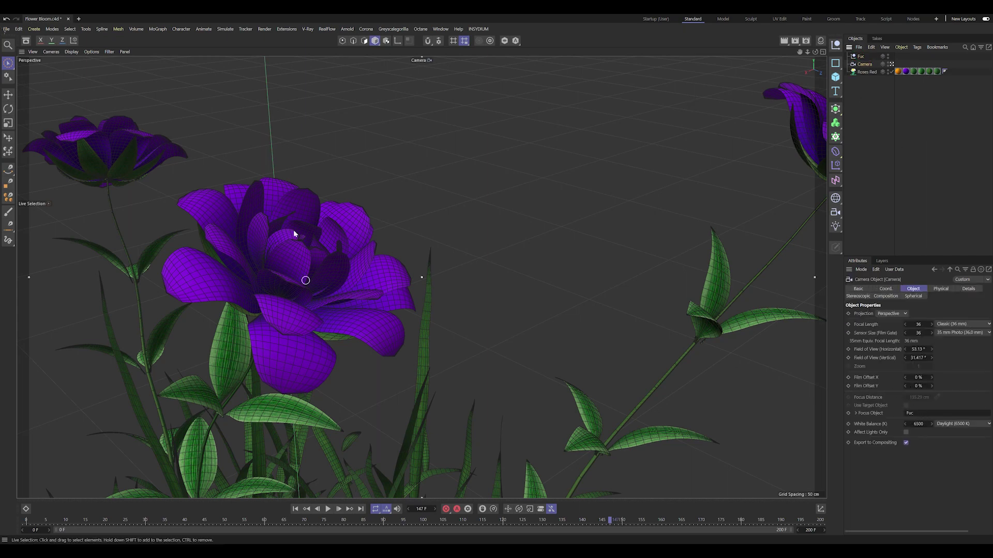
key("space")
middle_click(392, 215)
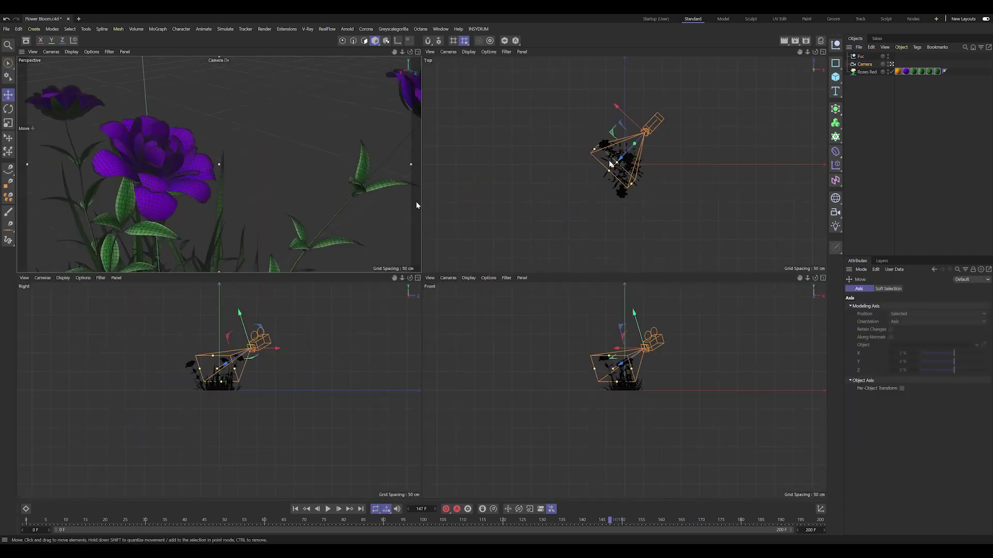
left_click(860, 56)
scroll(662, 162, "up", 5)
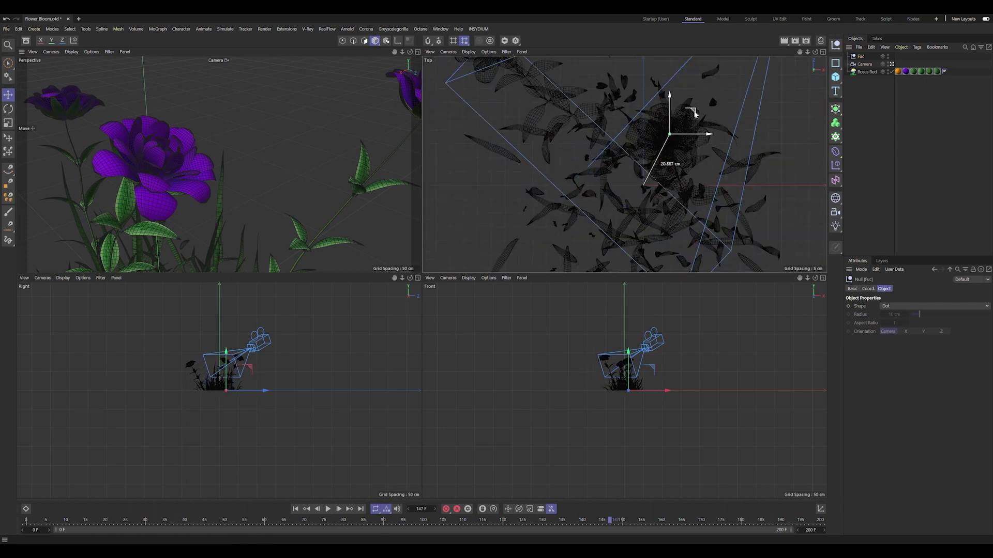
scroll(628, 347, "up", 5)
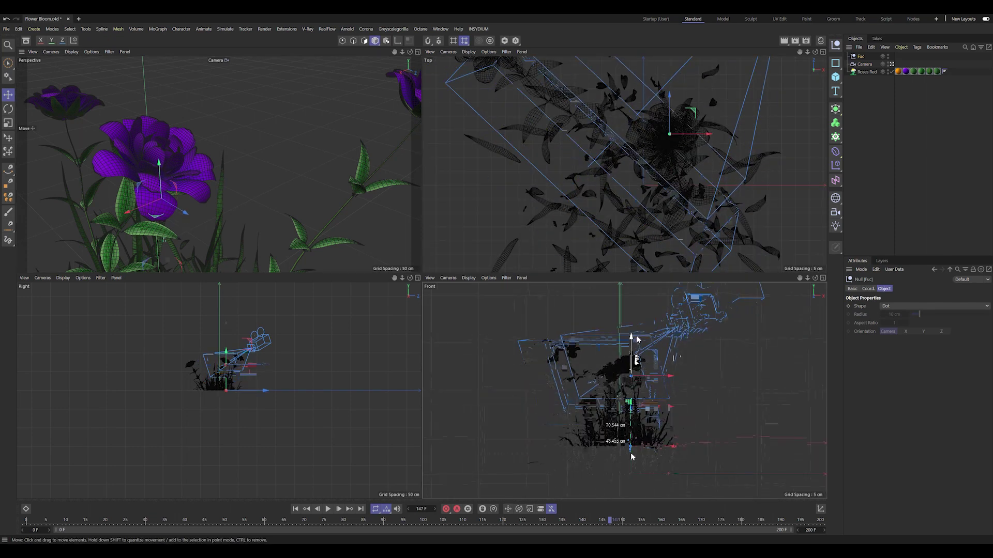
left_click_drag(630, 457, 640, 328)
middle_click(219, 172)
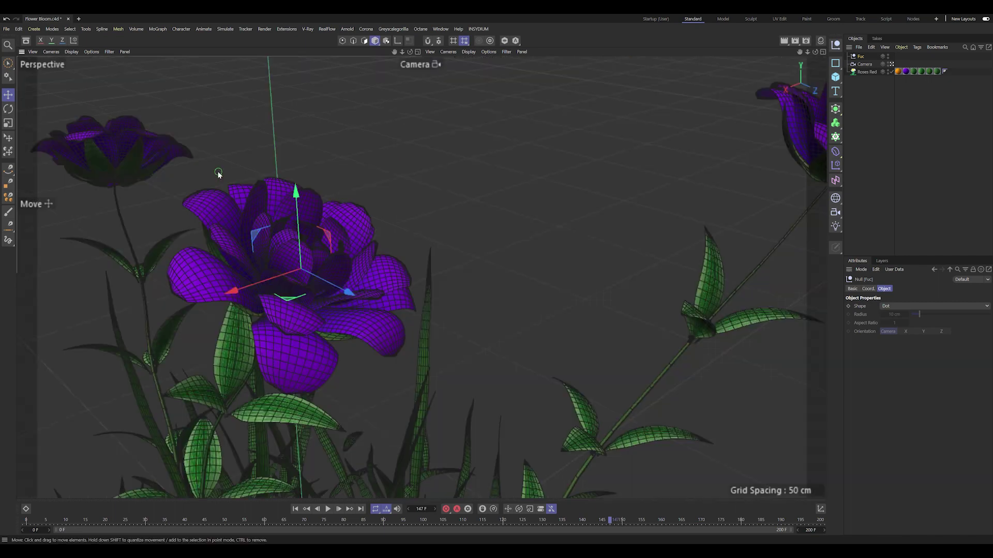
left_click(90, 52)
left_click(120, 155)
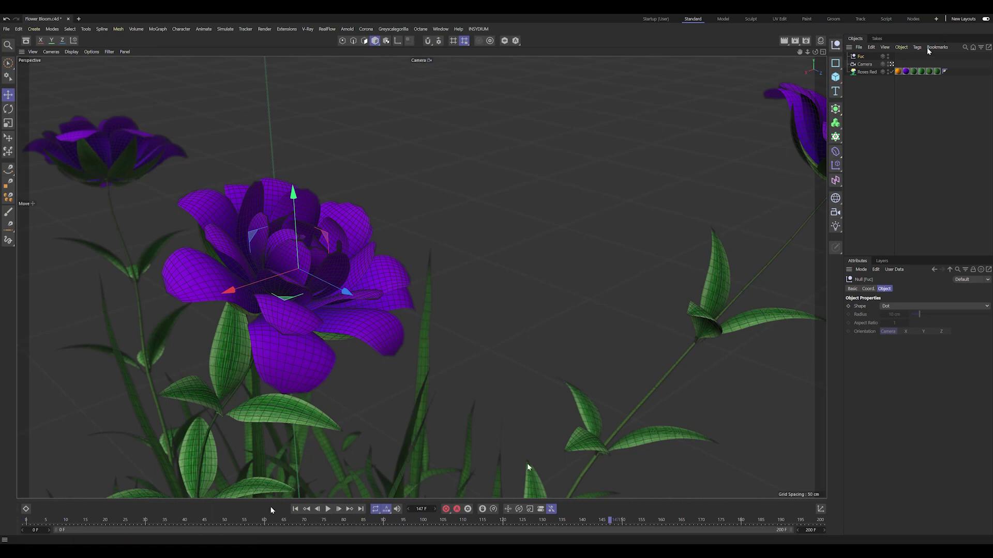
Frame the roses closer and create Camera.1 from the current view
mouse_move(557, 275)
left_mouse_down("alt")
mouse_move(443, 276)
mouse_move(541, 231)
mouse_move(210, 213)
mouse_move(458, 287)
left_mouse_up("alt")
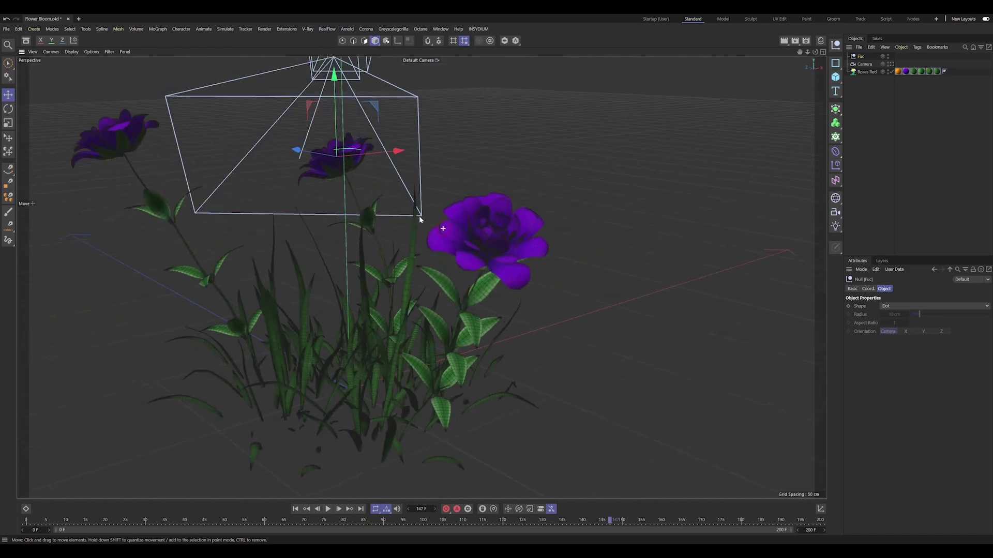
scroll(426, 208, "up", 5)
mouse_move(427, 208)
left_mouse_down("alt")
mouse_move(455, 228)
mouse_move(475, 224)
mouse_move(386, 234)
mouse_move(432, 239)
left_mouse_up("alt")
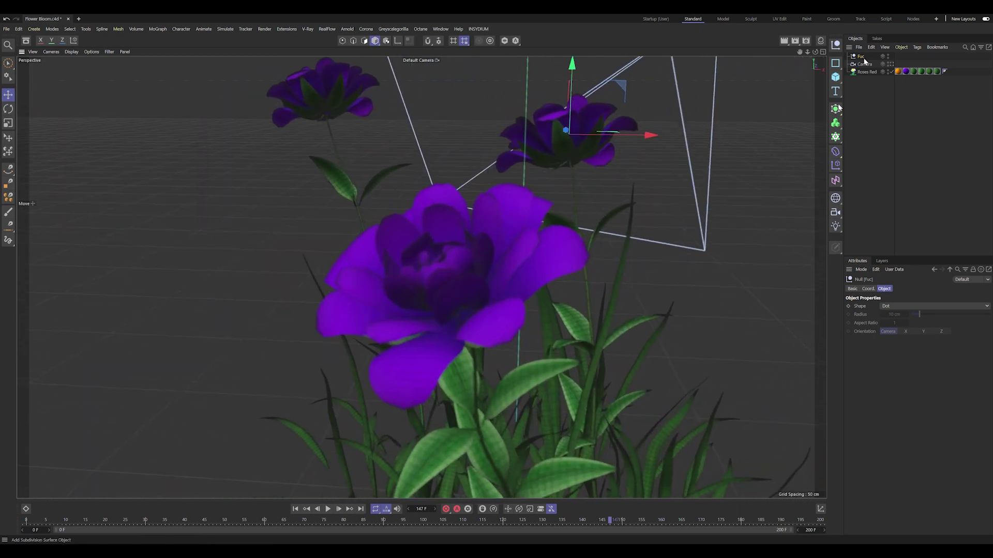
left_click(836, 212)
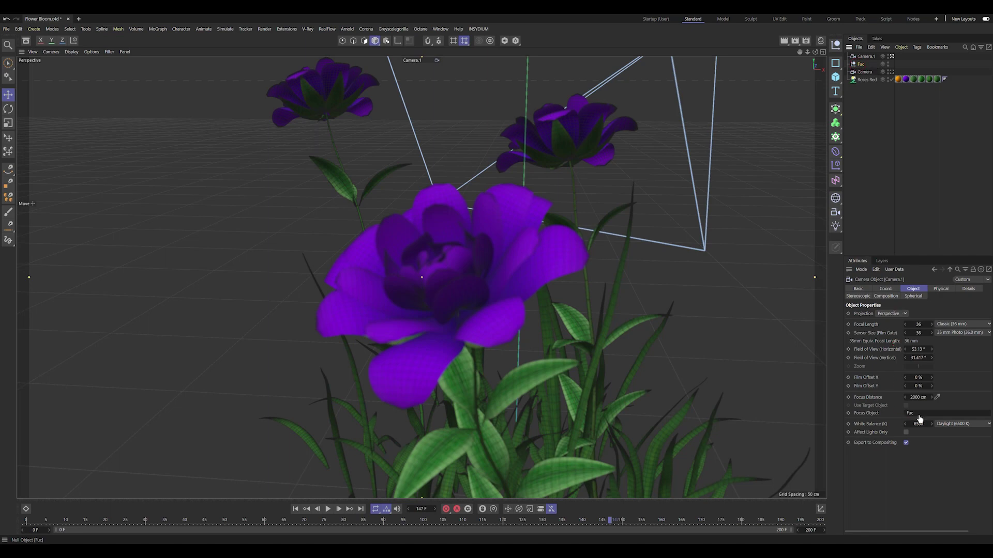
Move the Fuc null onto the front rose in Top view and give Camera.1 an 86 mm focal length
left_click(566, 130)
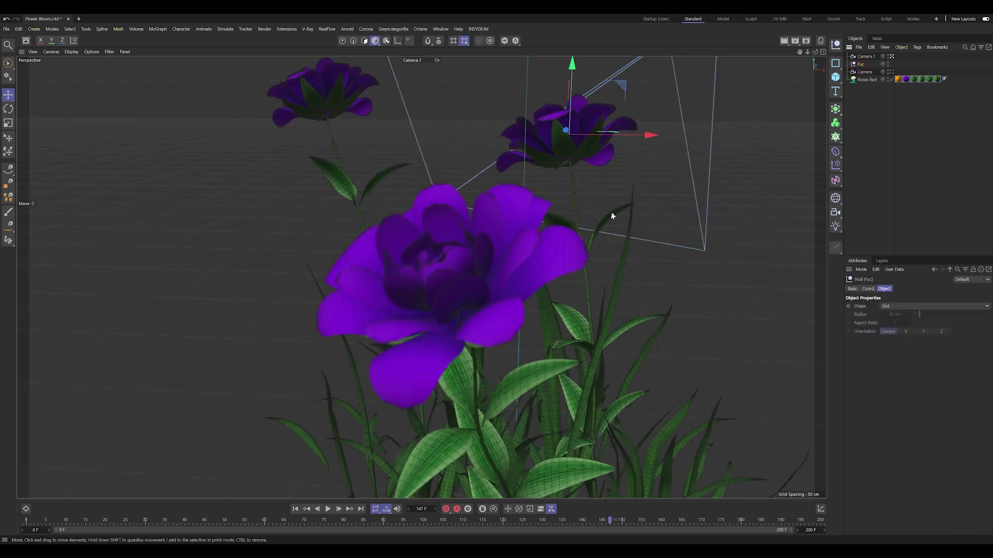
middle_click(574, 172)
scroll(693, 123, "down", 3)
scroll(700, 116, "down", 1)
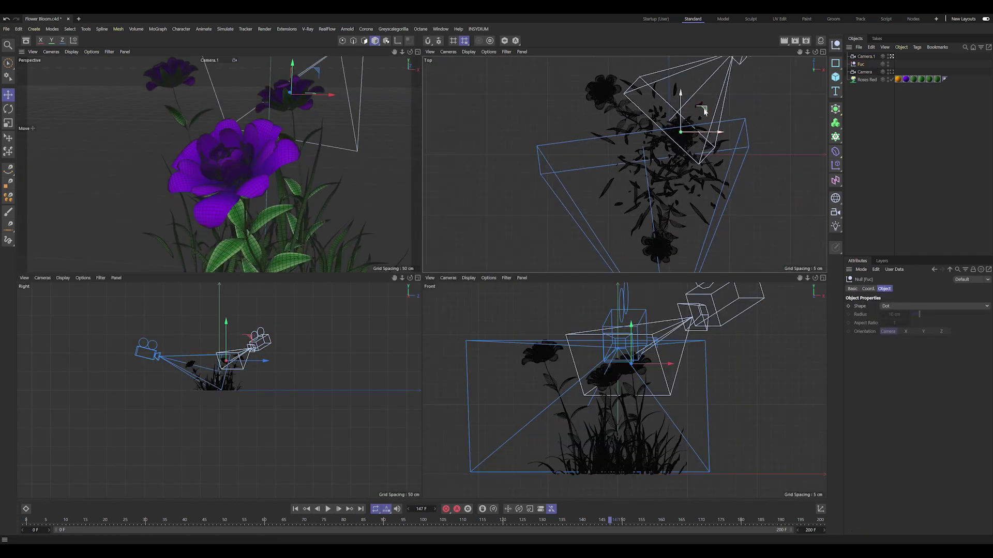
left_click_drag(704, 112, 683, 226)
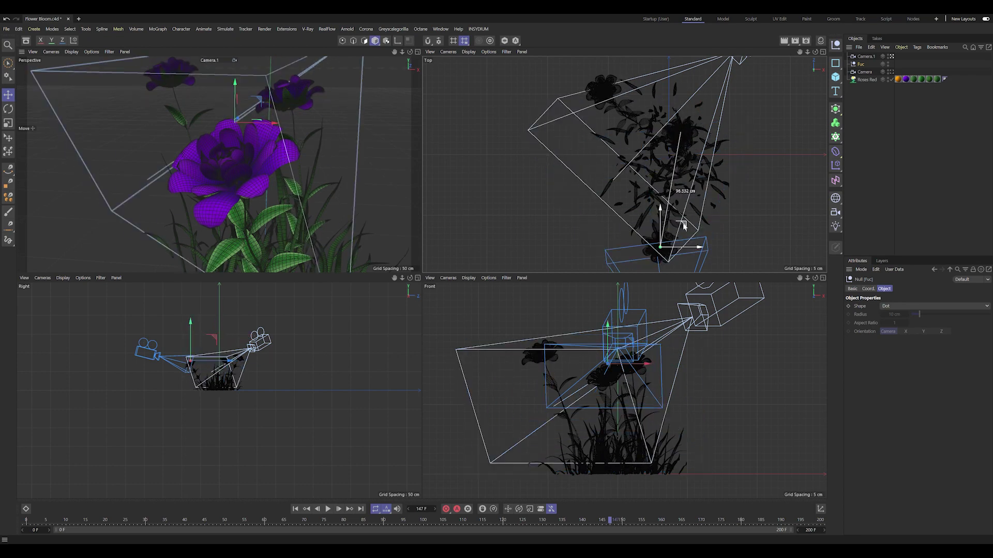
middle_click(316, 171)
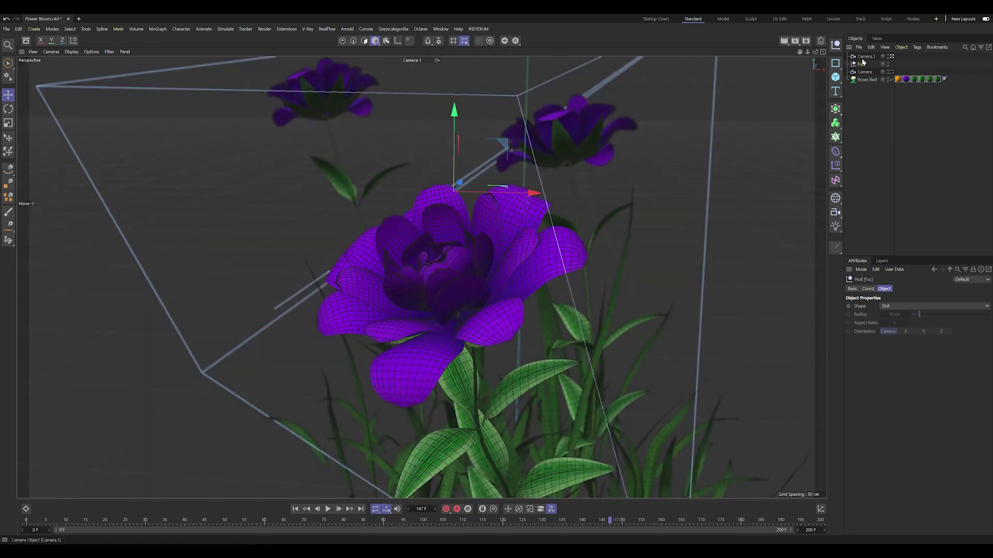
mouse_move(466, 270)
left_mouse_down("alt")
mouse_move(411, 288)
mouse_move(442, 279)
left_mouse_up("alt")
type("86")
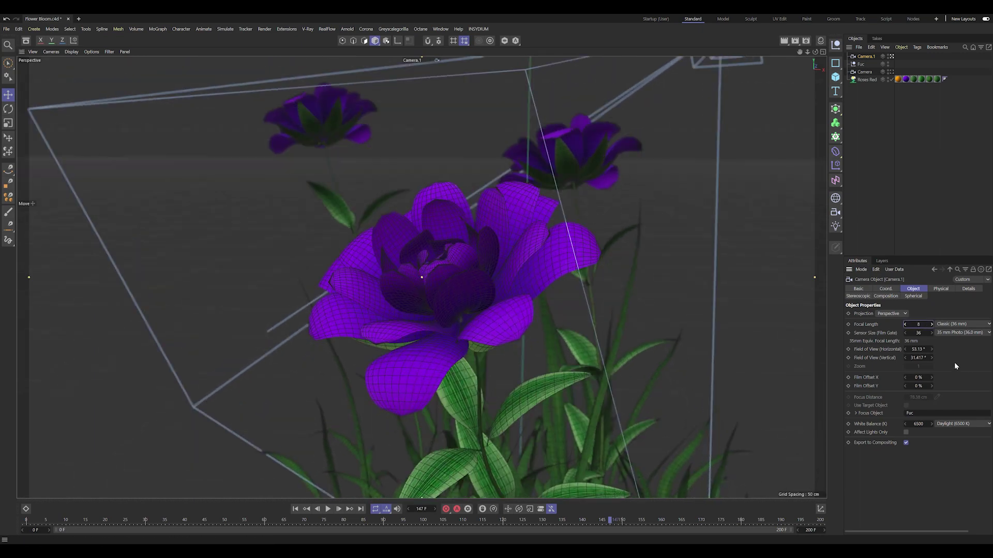
key("Return")
mouse_move(462, 291)
left_mouse_down("alt")
mouse_move(514, 284)
mouse_move(478, 301)
left_mouse_up("alt")
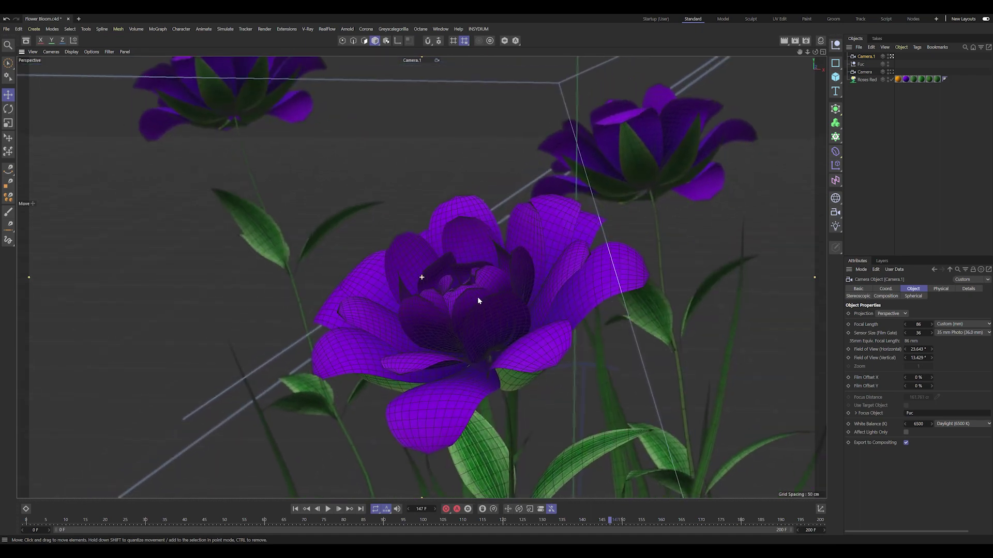
Play the bloom through Camera.1, shift a Roses Red bloom keyframe earlier, and replay it
left_click(295, 510)
left_click(328, 510)
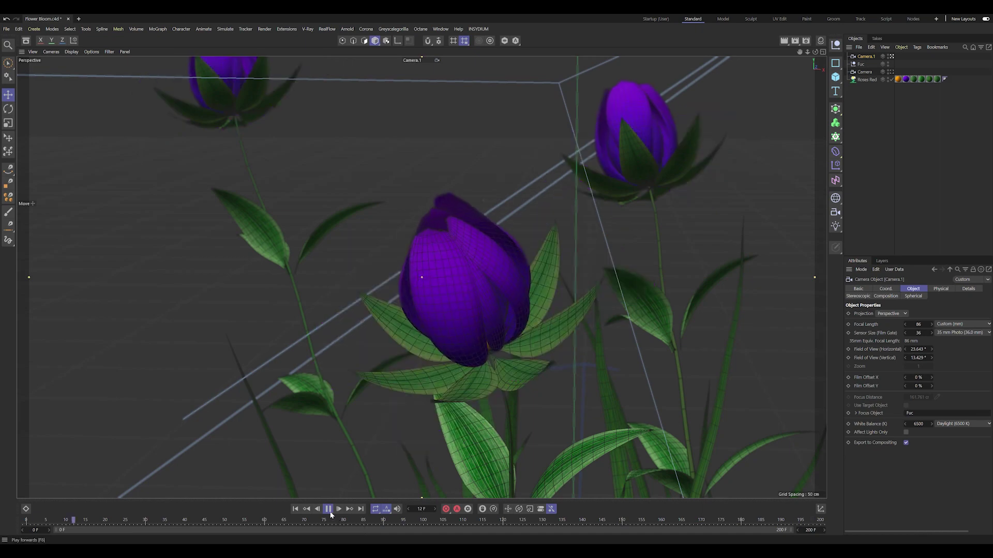
left_click(328, 510)
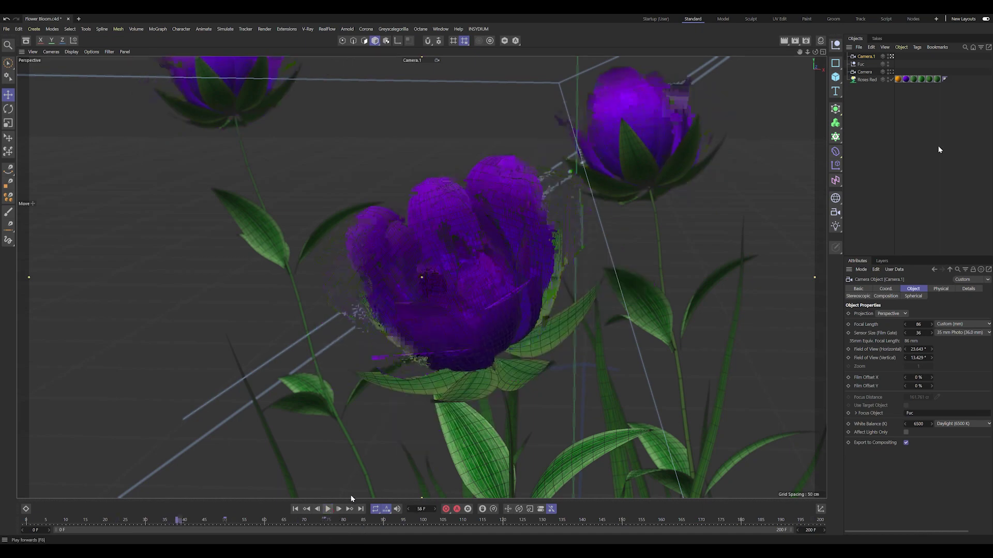
left_click(861, 80)
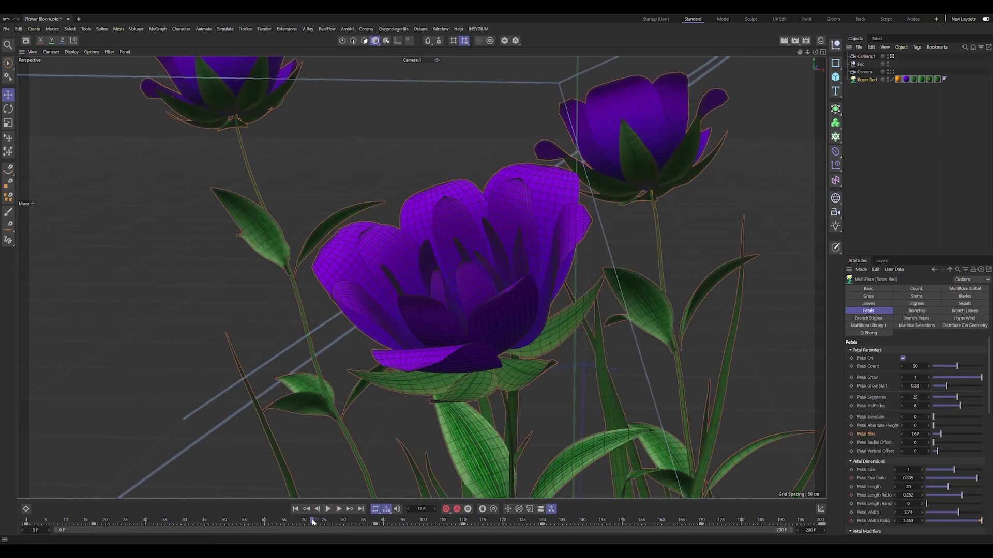
mouse_move(312, 524)
left_mouse_down()
mouse_move(339, 524)
mouse_move(304, 524)
left_mouse_up()
left_click(327, 509)
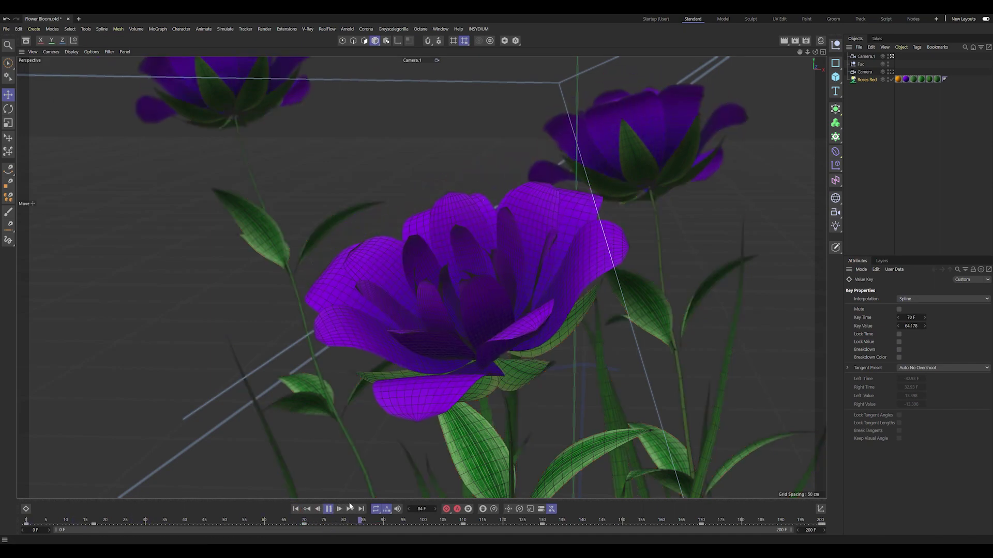
left_click(329, 510)
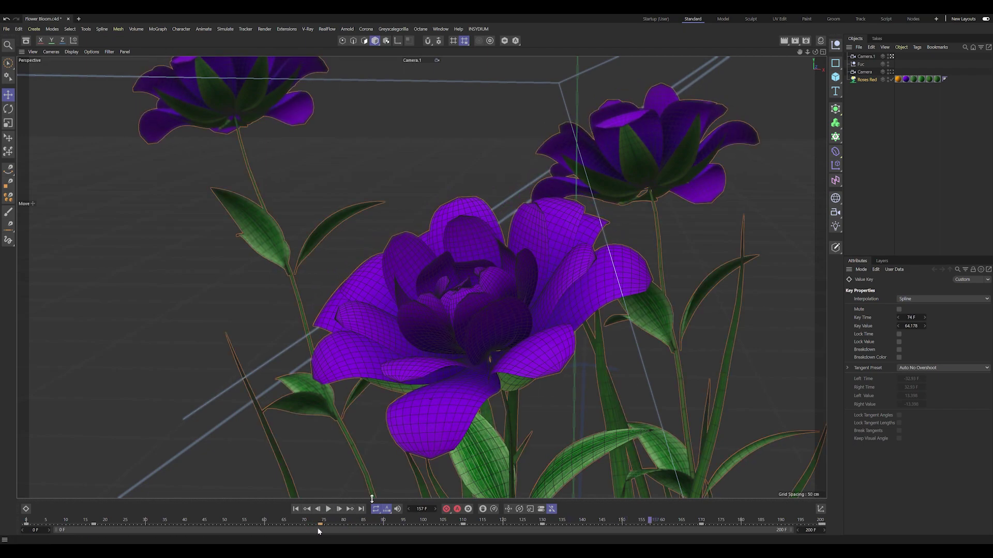
left_click(884, 80)
Check Wind On in the Roses Red HyperWind settings and play back, orbiting out to see the whole plant
left_click(965, 318)
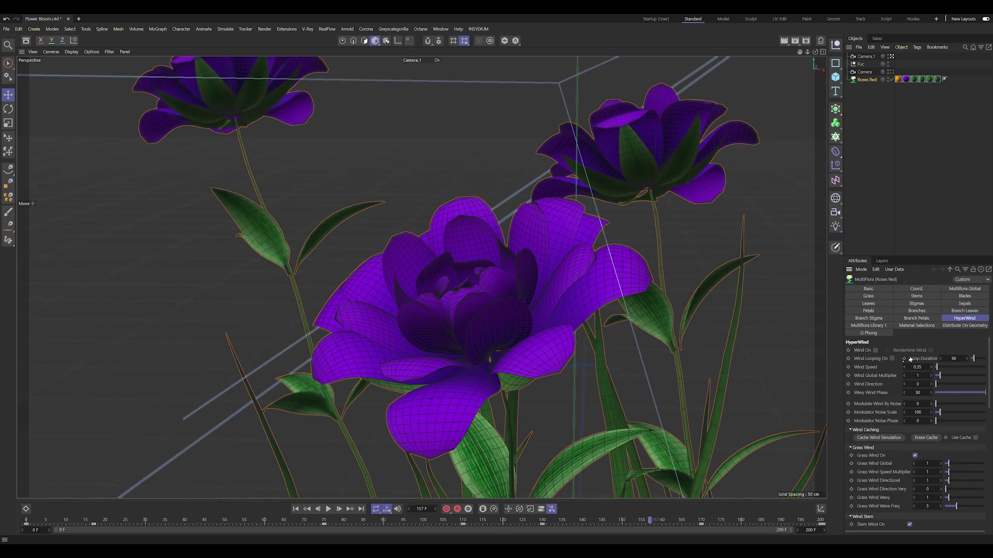
left_click(876, 351)
left_click(328, 509)
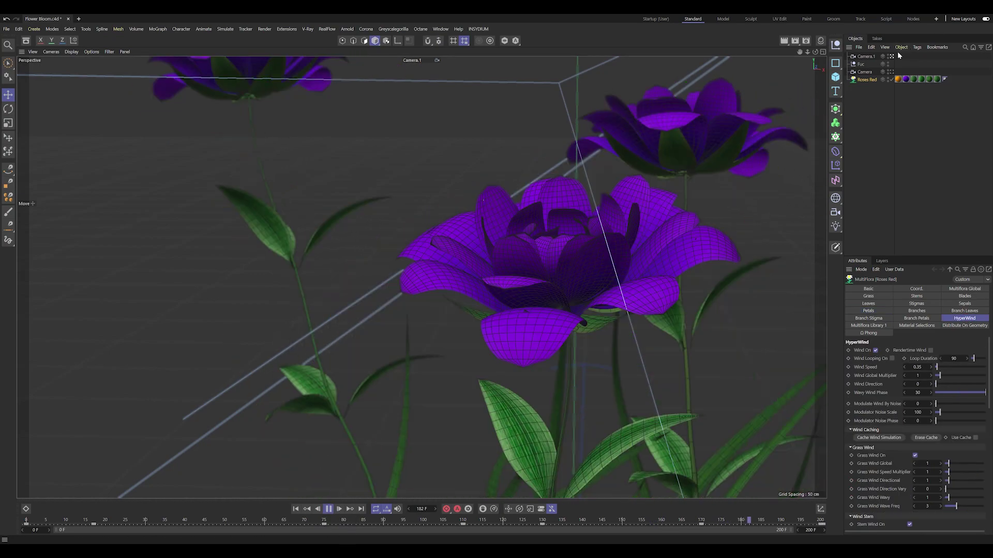
left_click_drag(538, 368, 466, 259, "alt")
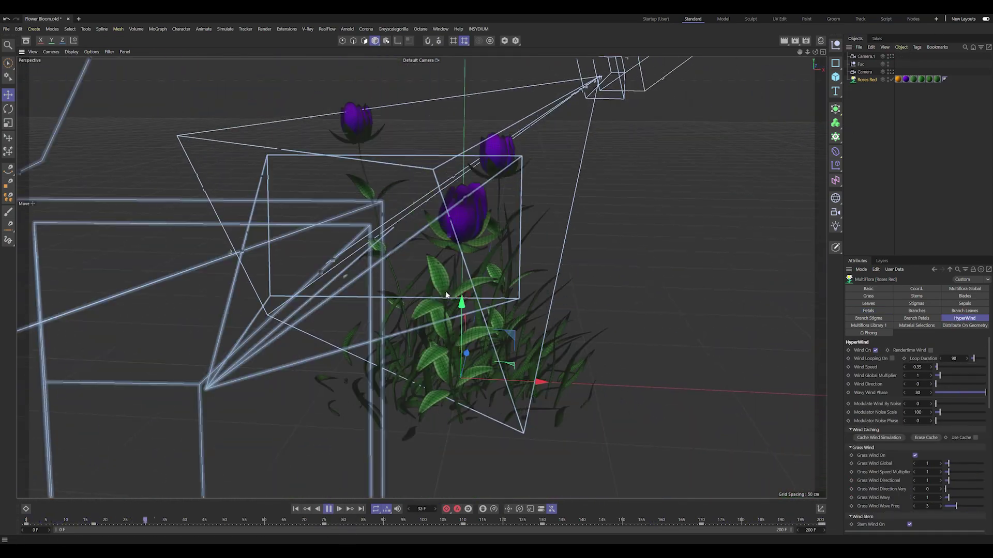
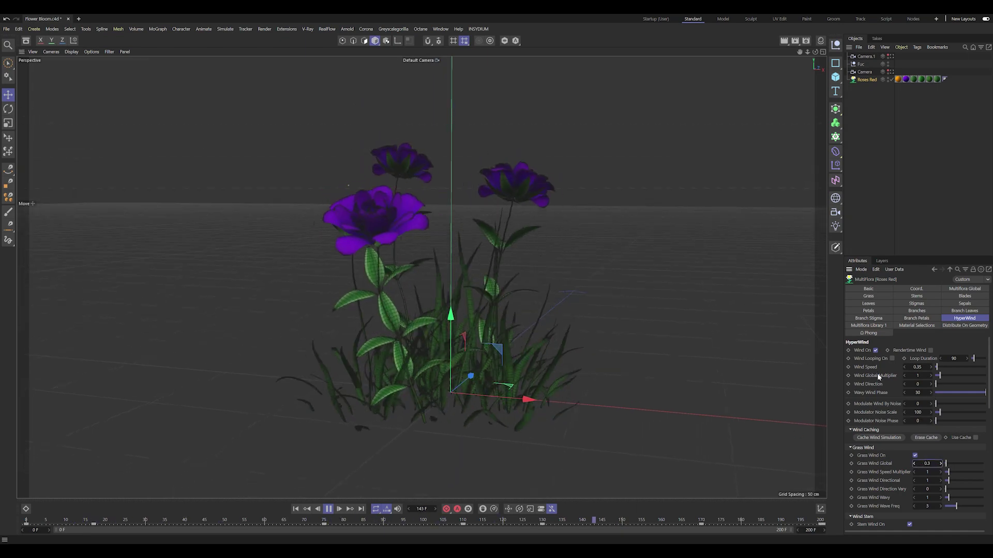
Lower the roses' Wind Global Multiplier to 0.3
left_click(919, 376)
type("0.3")
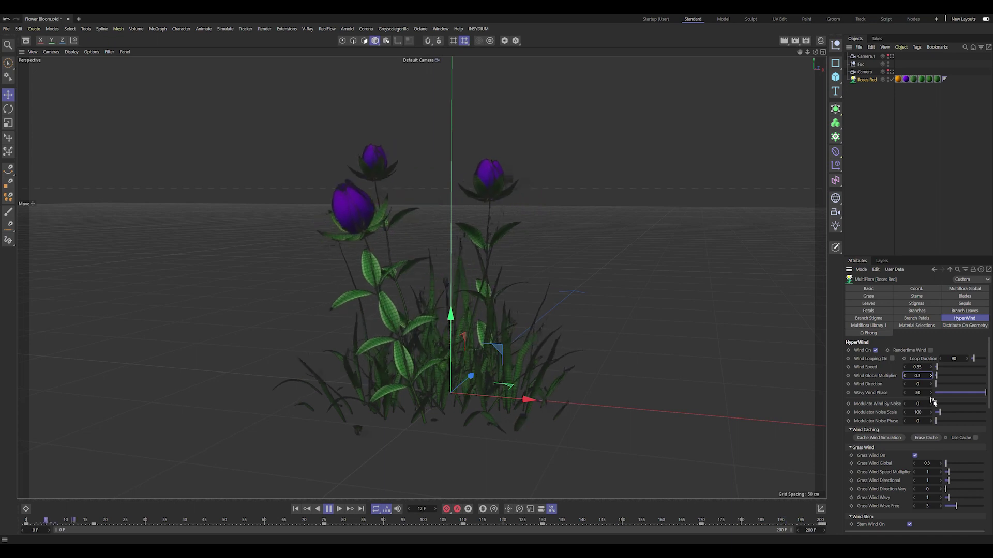
scroll(889, 441, "down", 2)
scroll(874, 441, "down", 1)
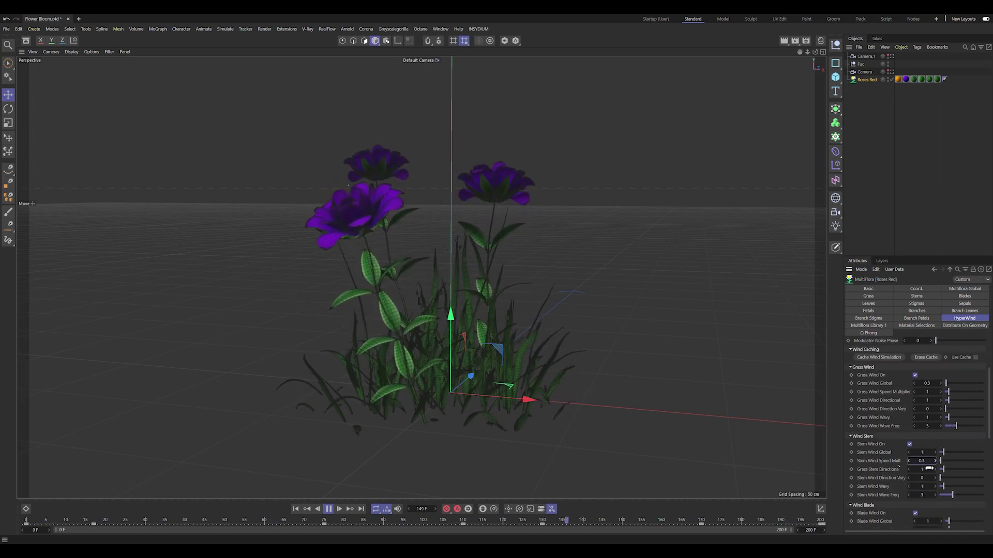
left_click_drag(987, 436, 984, 467)
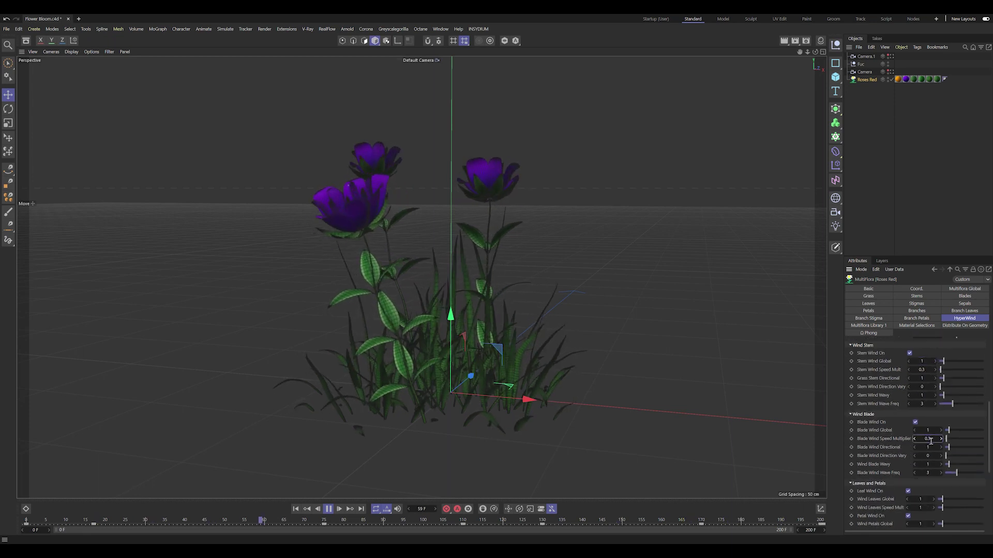
Set the Stem, Blade, Leaves and Branch wind speed multipliers to 0.3
scroll(972, 447, "down", 1)
scroll(977, 465, "down", 2)
scroll(985, 496, "down", 1)
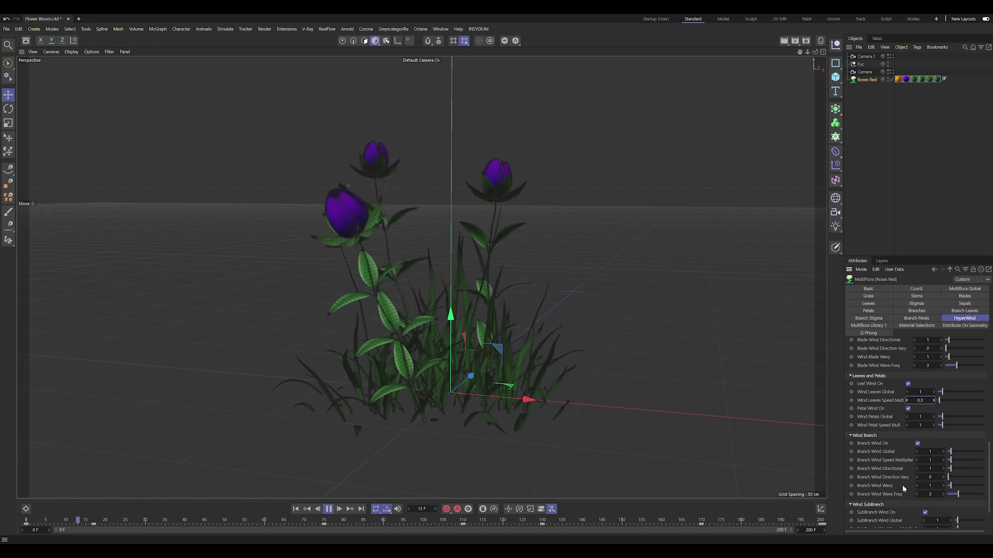
scroll(985, 482, "down", 2)
left_click_drag(988, 490, 989, 383)
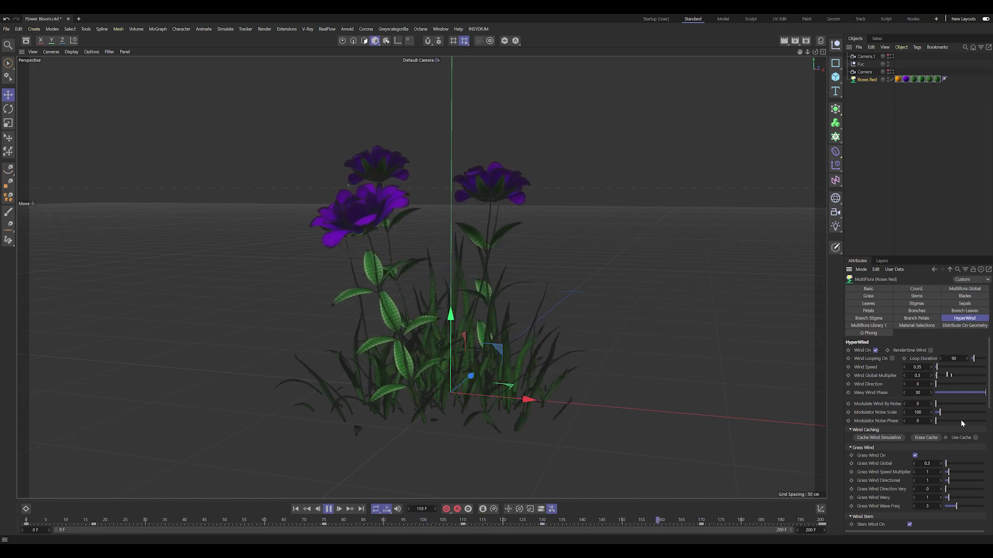
left_click_drag(989, 398, 986, 491)
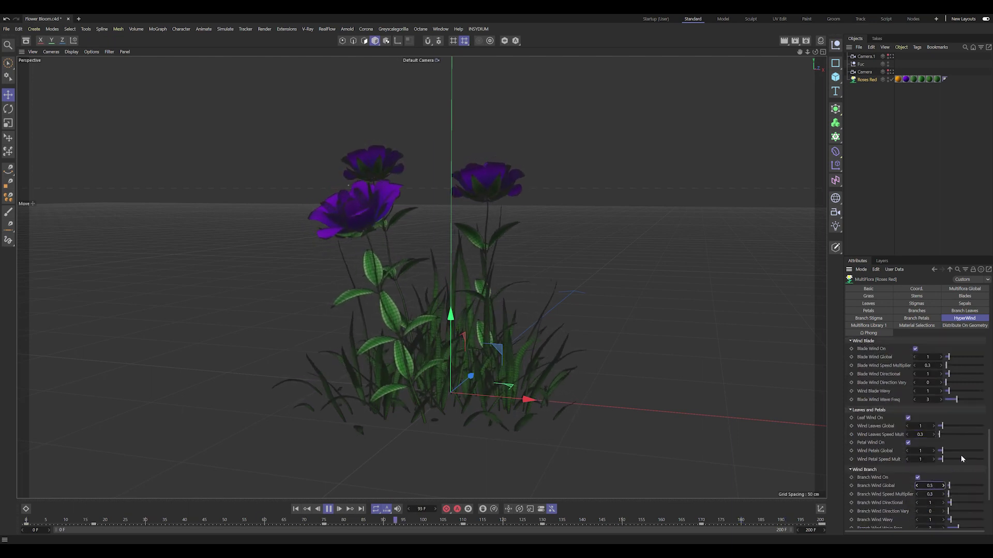
left_click_drag(989, 491, 990, 522)
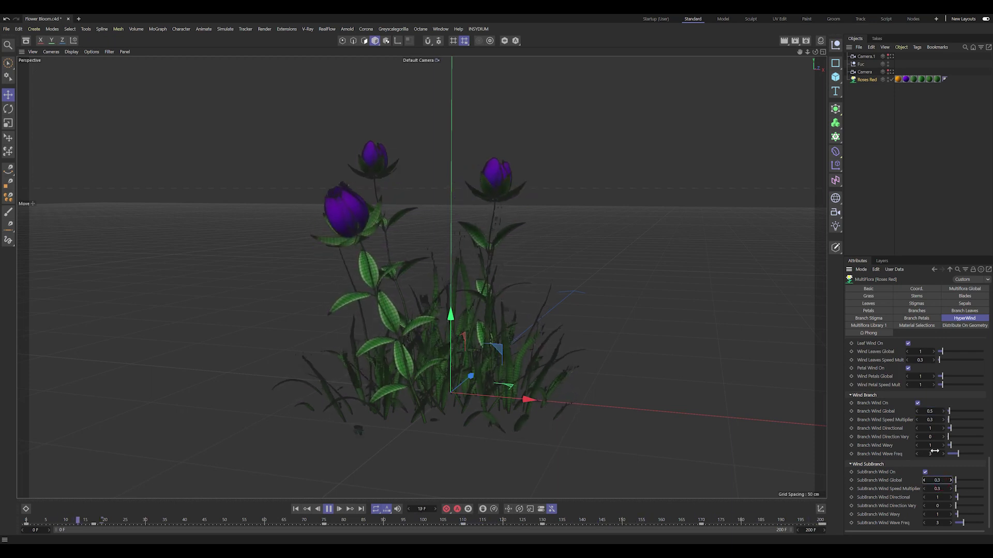
left_click_drag(989, 486, 984, 345)
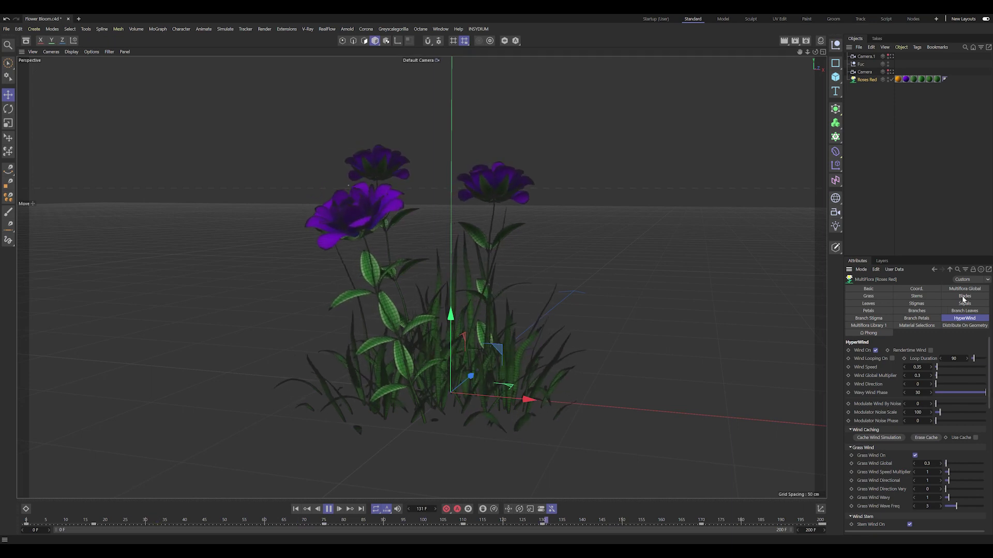
Review the roses' Grass settings, then return to HyperWind with a wider Attributes panel
left_click(872, 298)
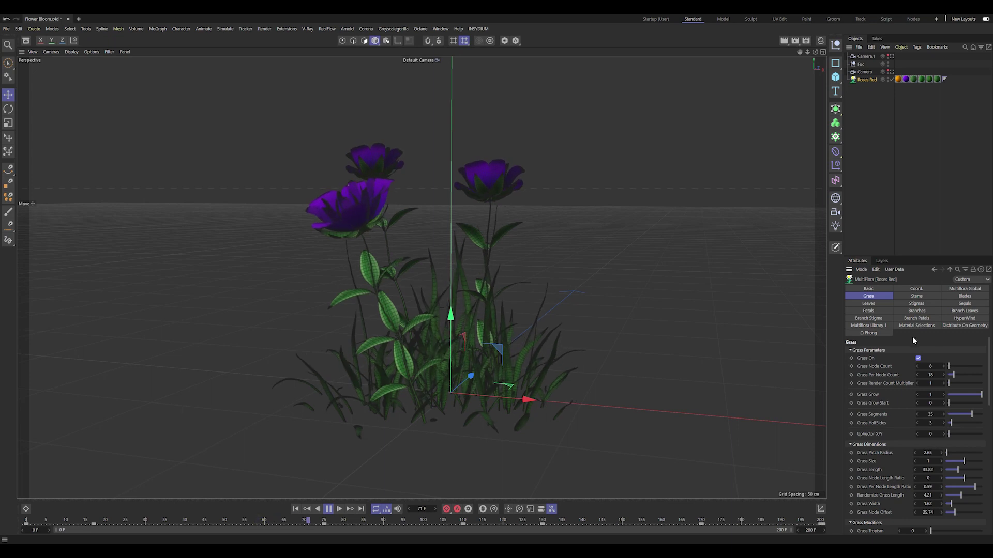
left_click(966, 319)
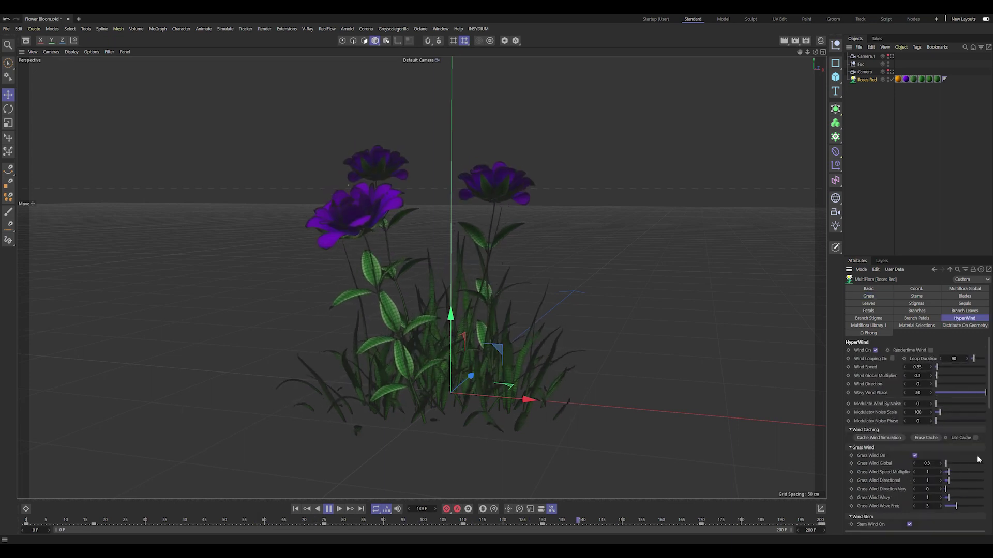
scroll(972, 429, "down", 3)
scroll(972, 428, "down", 2)
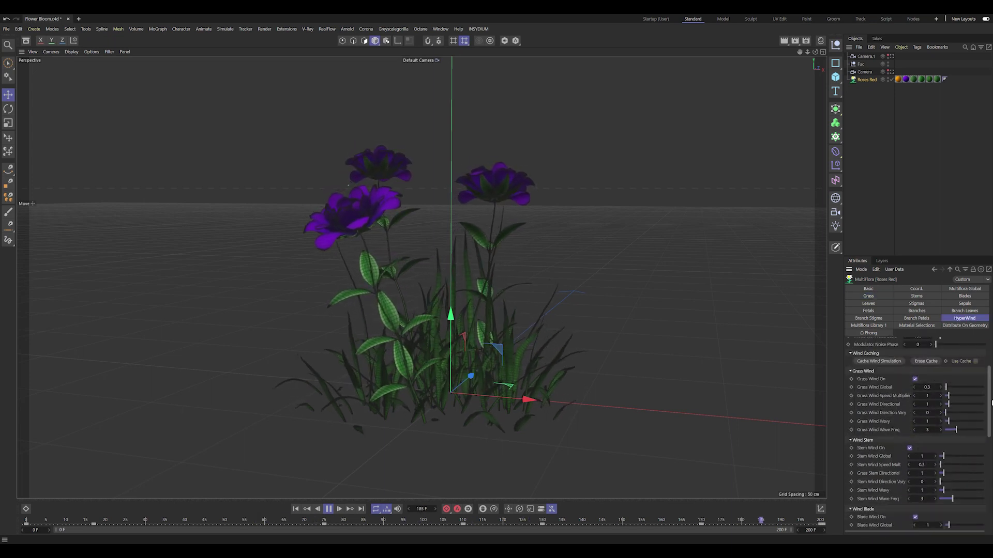
scroll(973, 428, "down", 4)
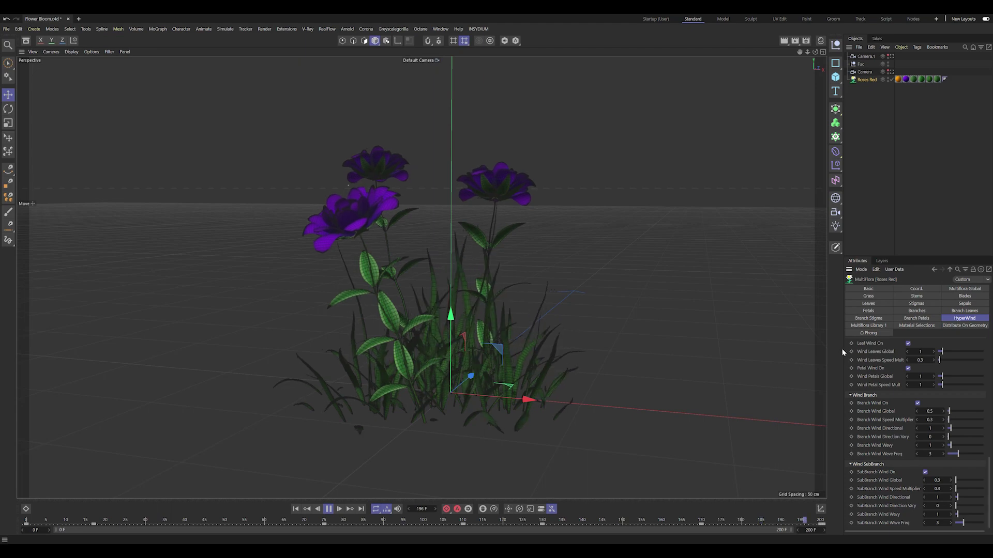
left_click_drag(828, 311, 722, 311)
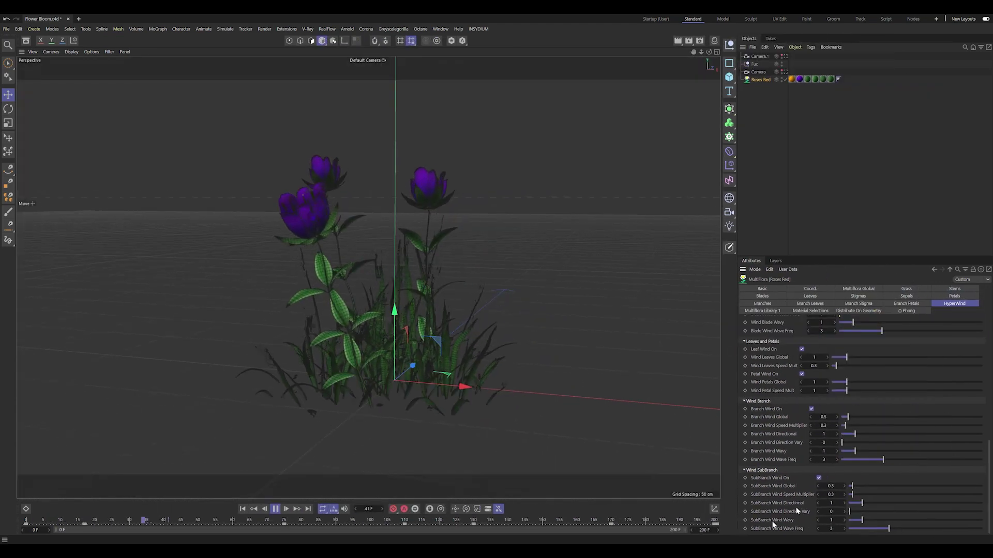
Set Wind Speed to 0.05 and Grass Wind Speed Multiplier to 0.2, then restart playback
scroll(777, 458, "up", 2)
scroll(773, 421, "up", 3)
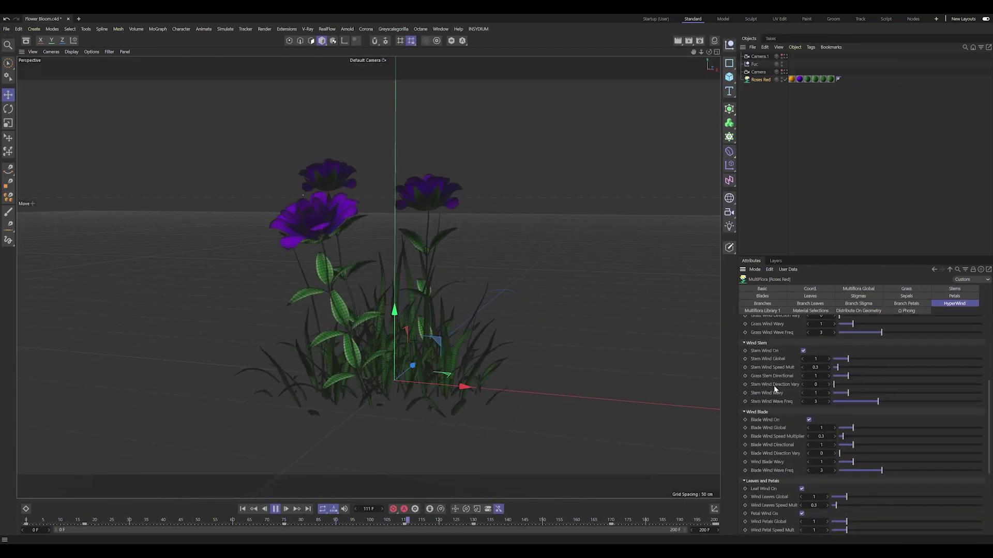
scroll(774, 386, "up", 3)
scroll(767, 401, "up", 2)
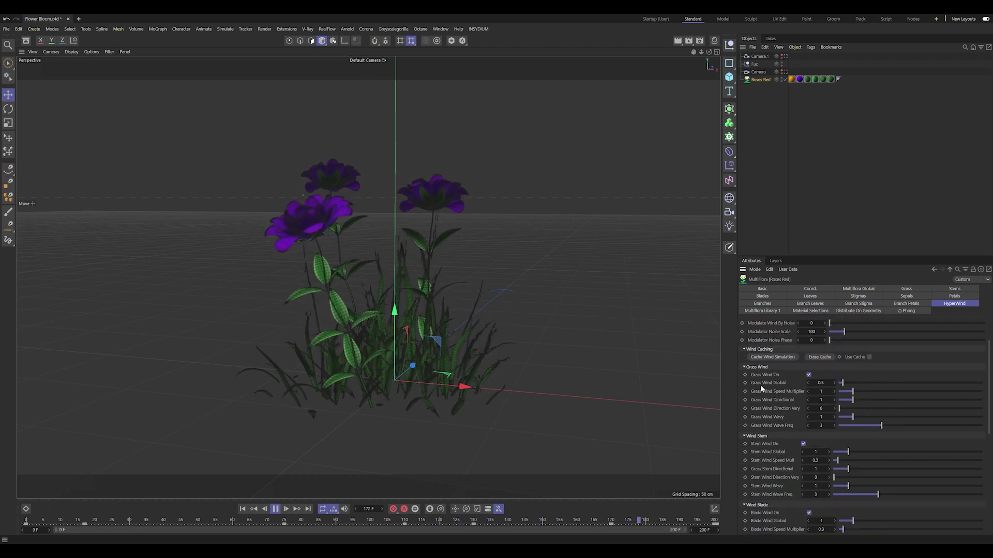
scroll(776, 407, "up", 3)
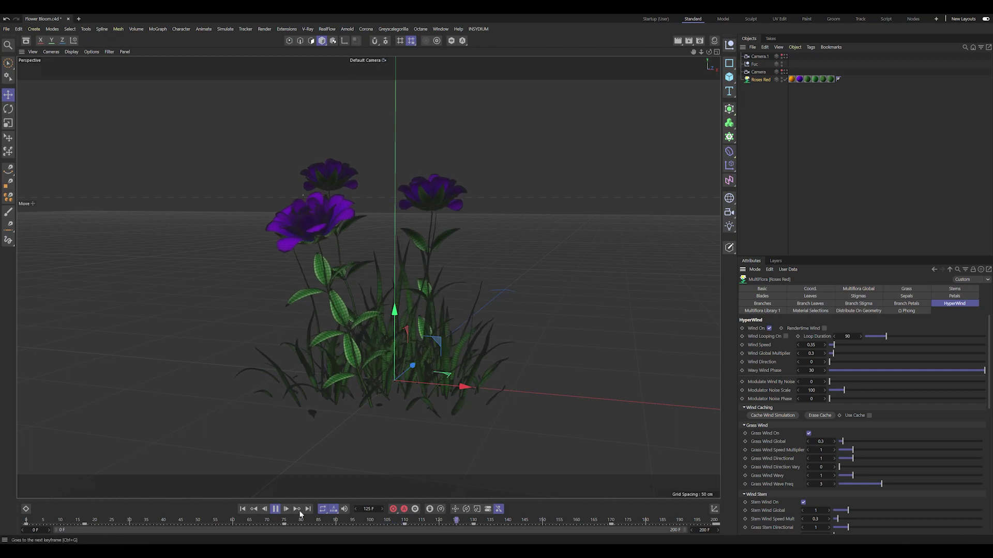
key("space")
left_click(275, 509)
type("0.2")
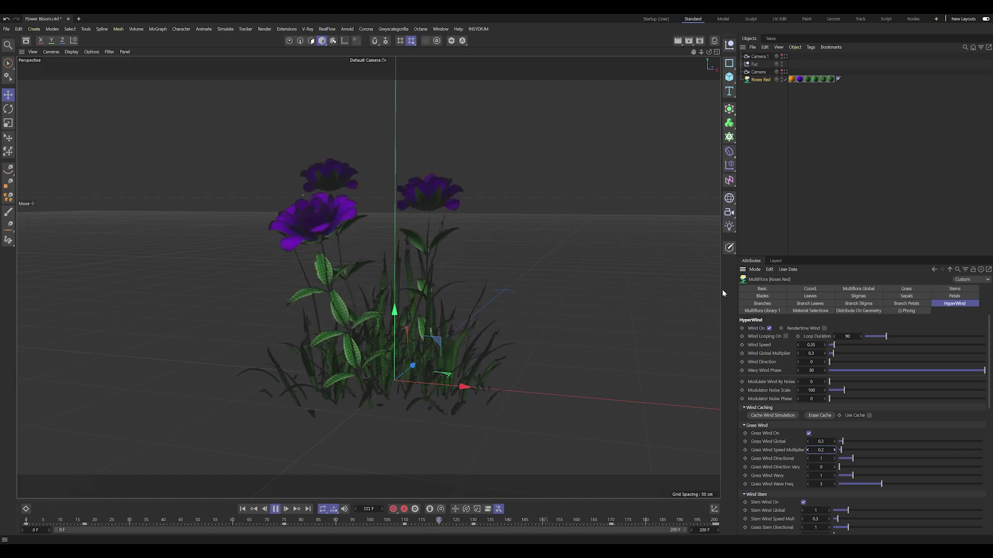
View the roses through Camera.1, stopped at frame 0
left_click(784, 56)
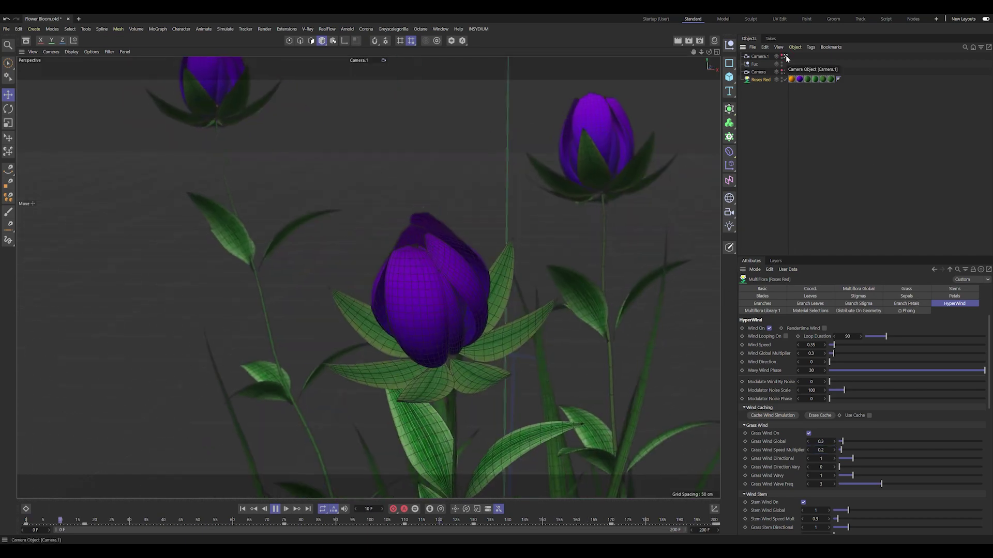
left_click(275, 509)
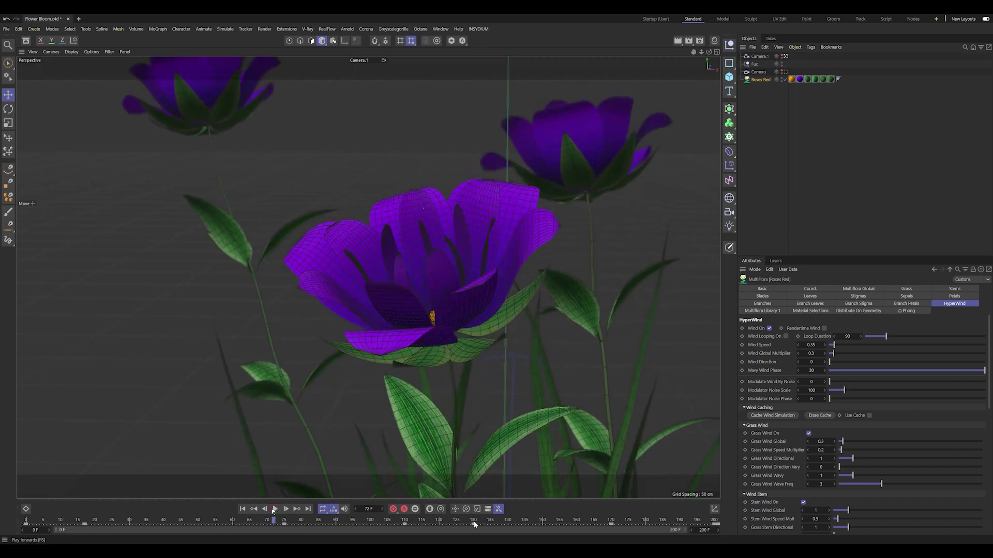
left_click(252, 511)
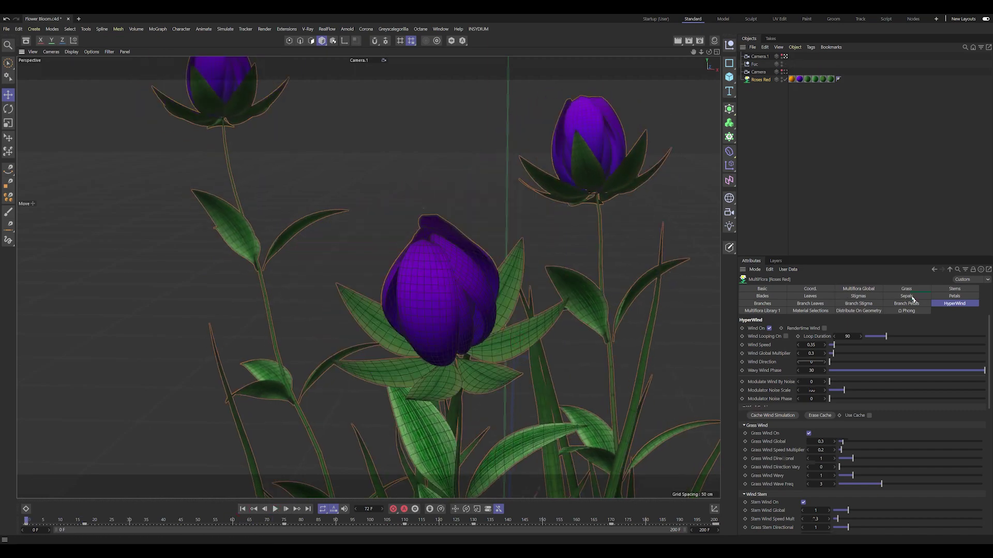
Toggle the stigmas, stems, leaves and sepals to identify each part of the rose
left_click(859, 297)
left_click(811, 296)
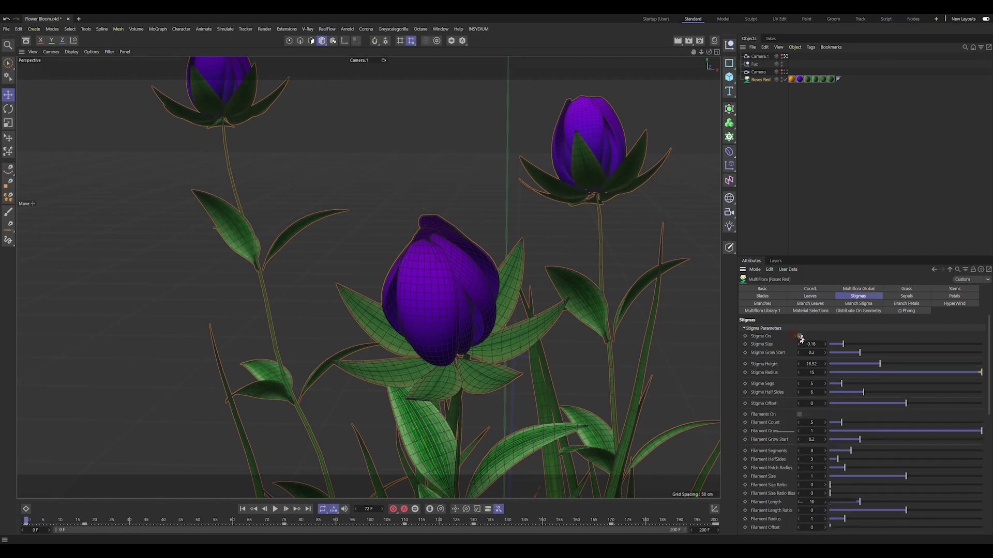
left_click(906, 289)
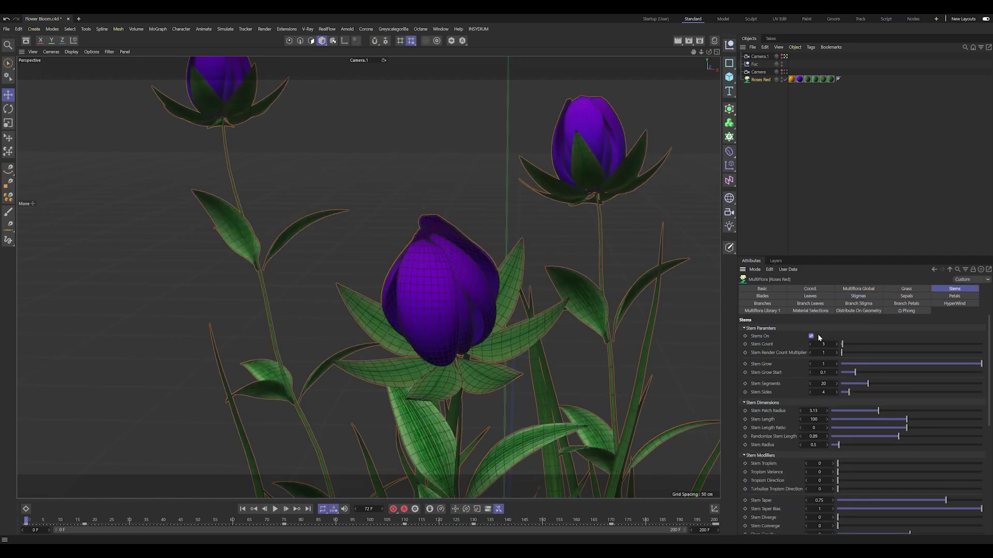
left_click(763, 297)
left_click(795, 336)
left_click(810, 296)
left_click(797, 336)
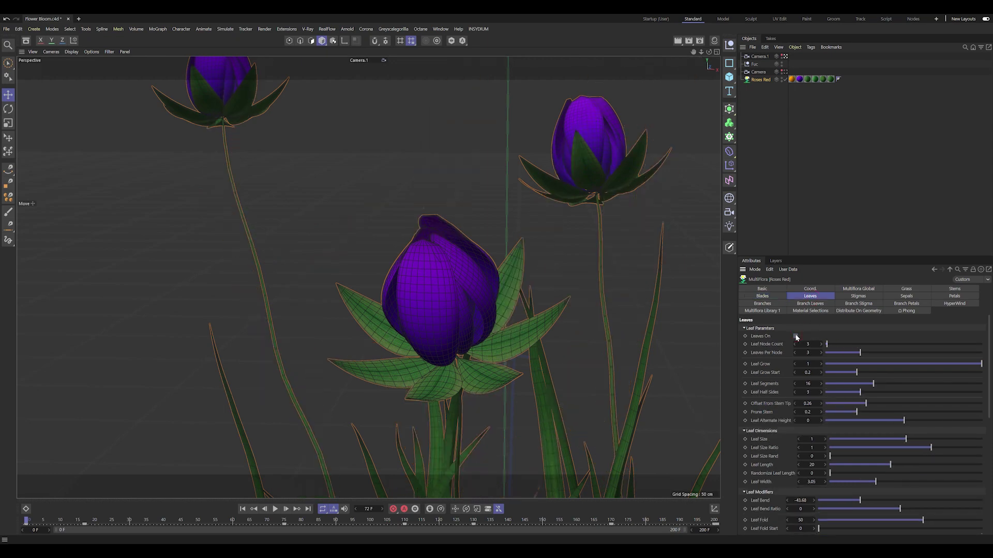
left_click(857, 296)
left_click(906, 296)
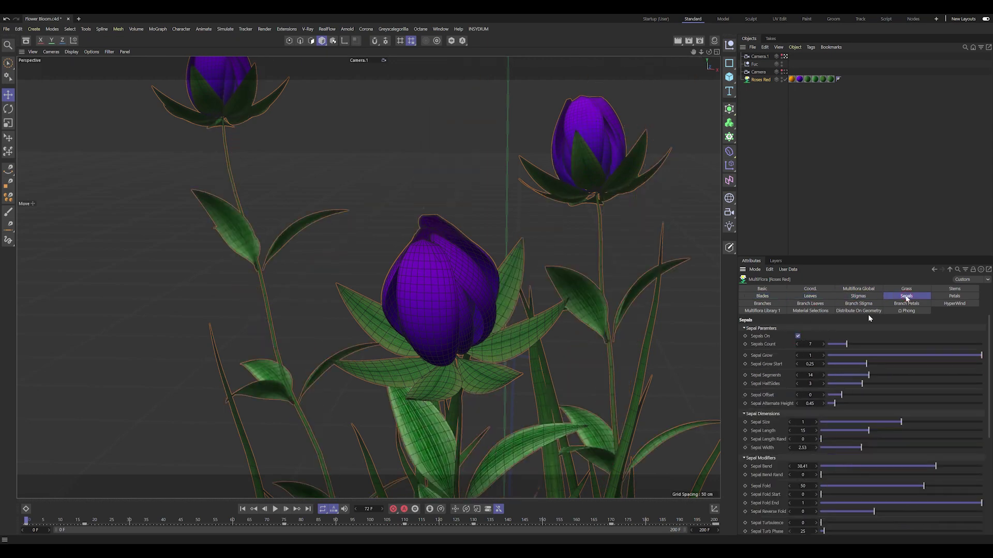
left_click(798, 337)
Keyframe Sepal Grow and Sepal Bend (90 at frame 0), scrubbing to preview the buds opening
mouse_move(982, 355)
left_mouse_down()
mouse_move(903, 355)
mouse_move(981, 355)
left_mouse_up()
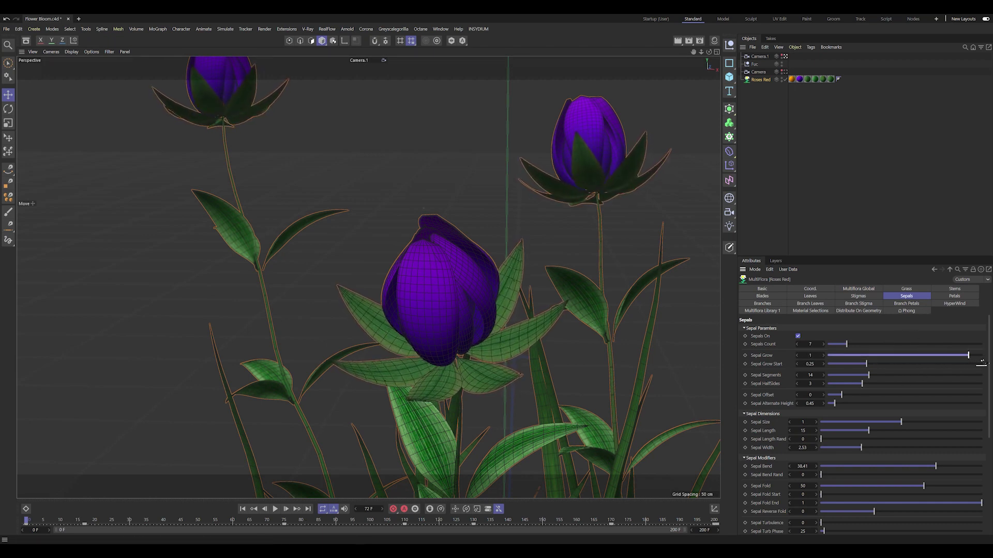
mouse_move(24, 532)
left_mouse_down()
mouse_move(298, 530)
mouse_move(12, 508)
left_mouse_up()
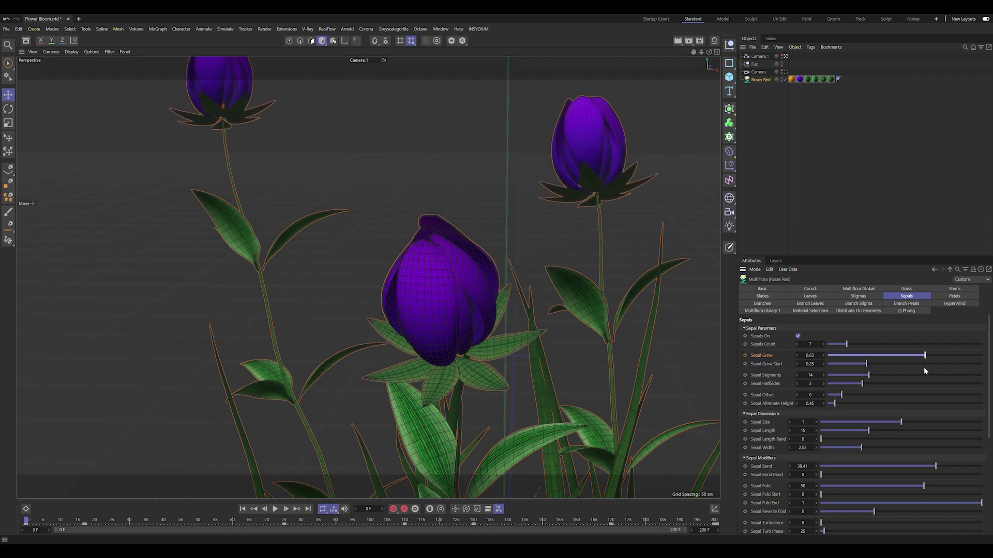
left_click(71, 528)
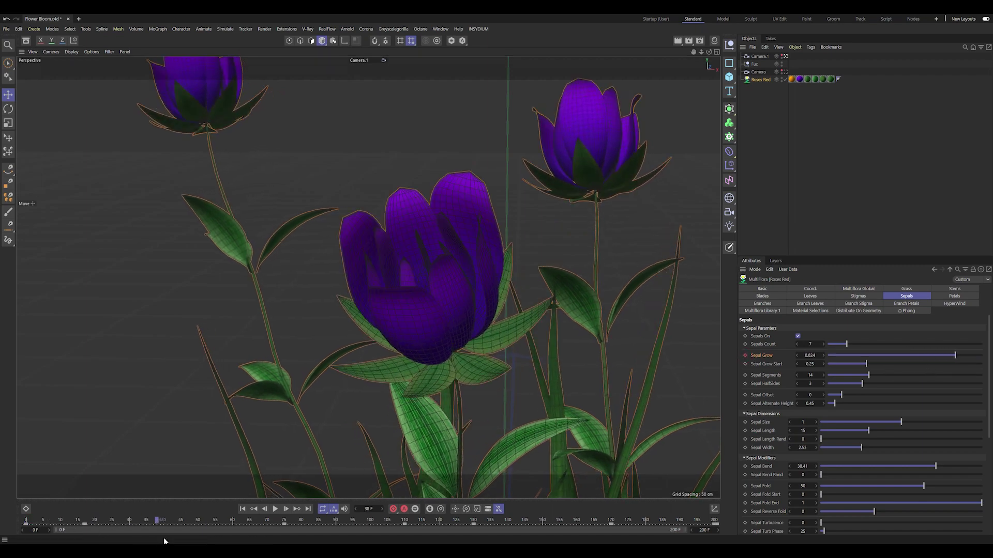
left_click_drag(931, 355, 926, 356)
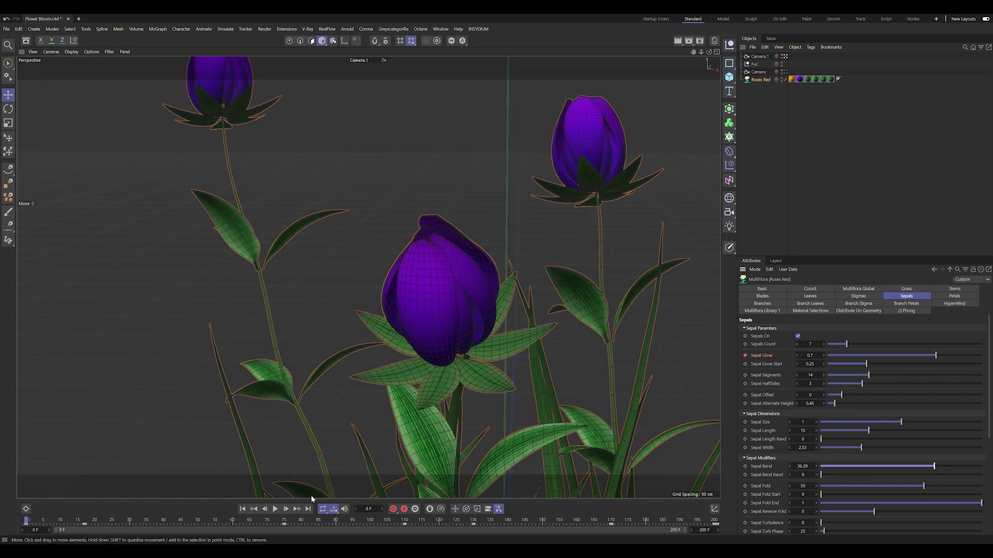
mouse_move(36, 524)
left_mouse_down()
mouse_move(404, 542)
mouse_move(475, 522)
left_mouse_up()
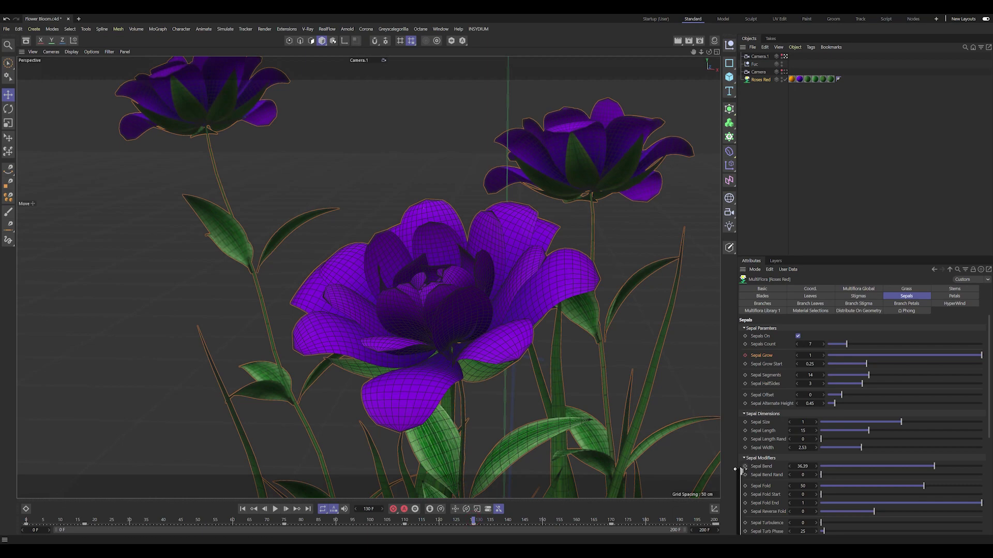
left_click_drag(220, 521, 25, 522)
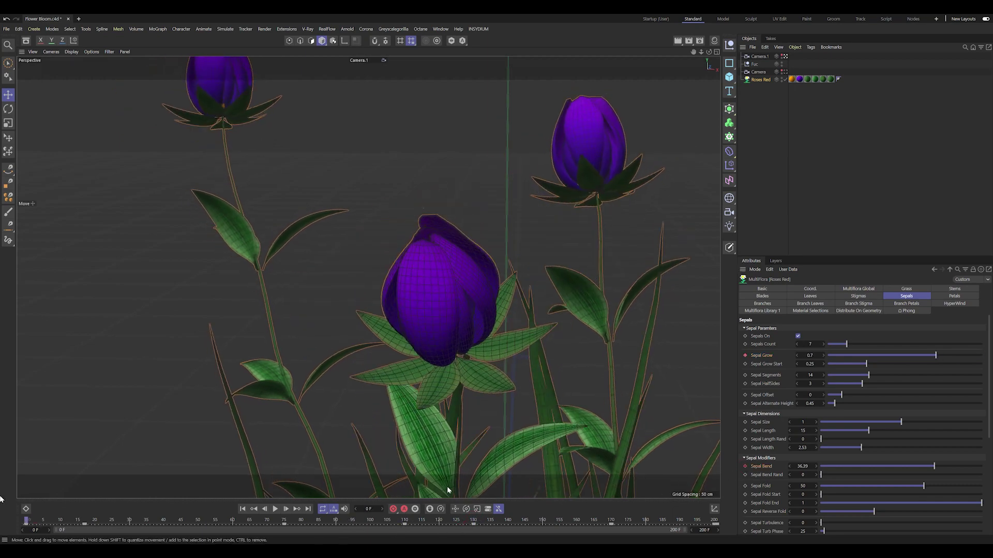
left_click_drag(934, 467, 976, 467)
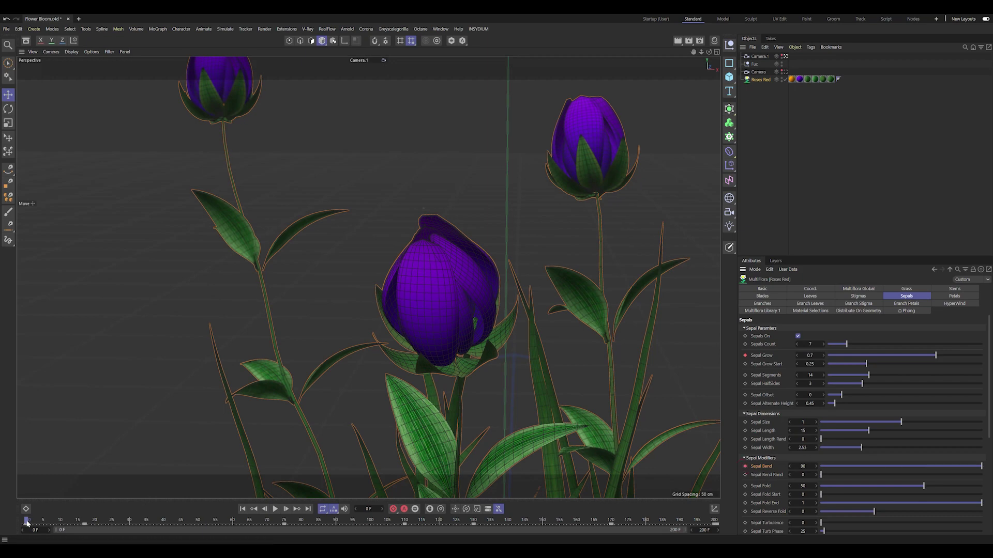
left_click_drag(27, 524, 192, 539)
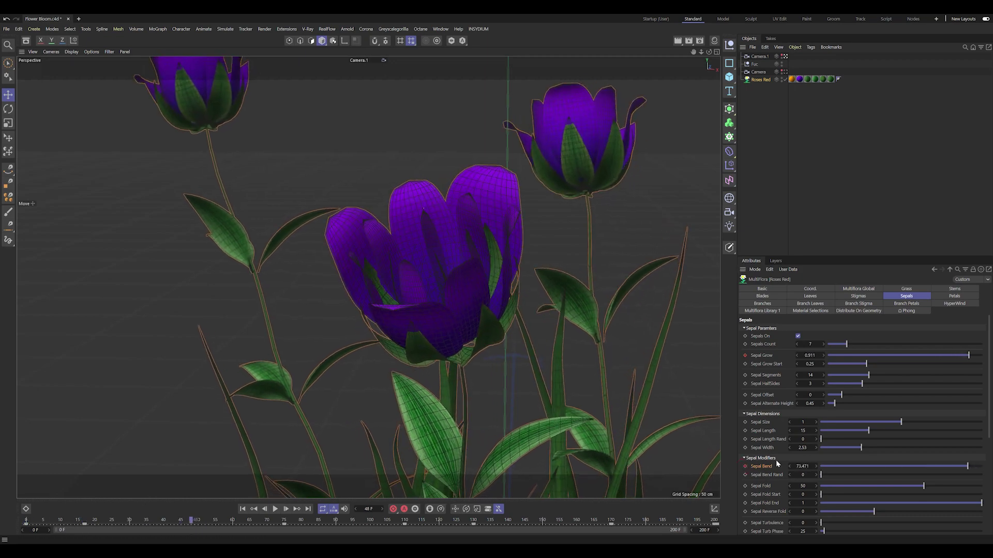
Open the Sepal Bend F-curve and set its final-frame key to 0
right_click(746, 467)
mouse_move(765, 399)
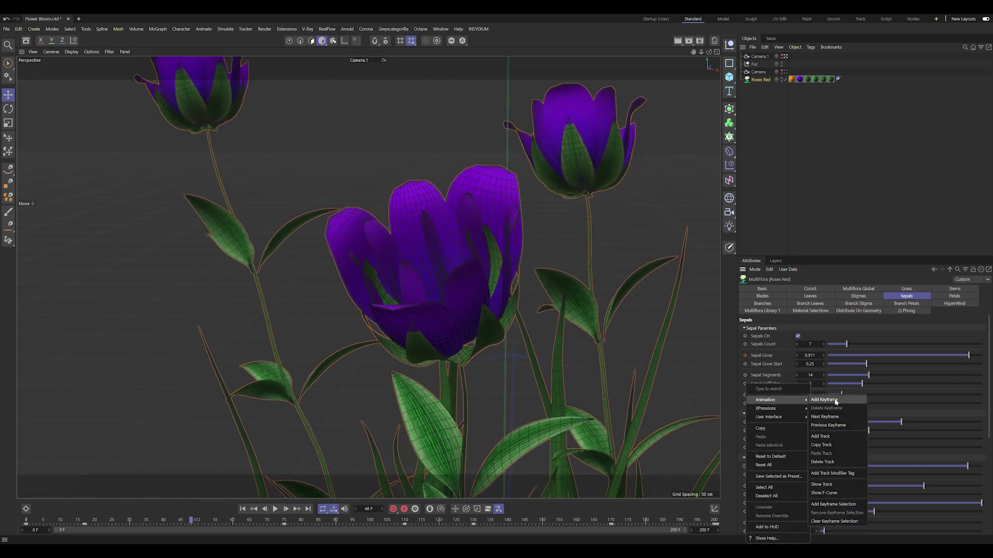
left_click(824, 493)
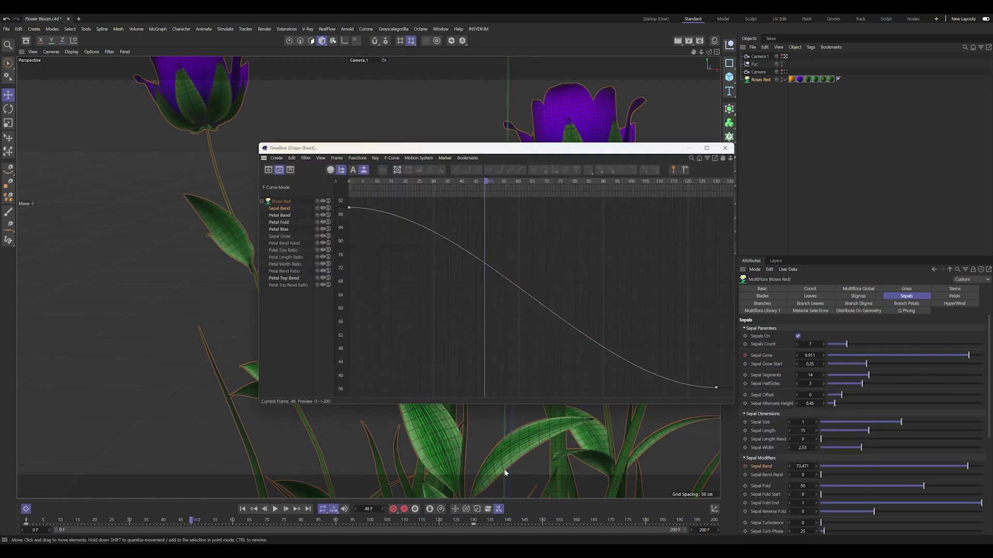
left_click_drag(733, 366, 592, 365)
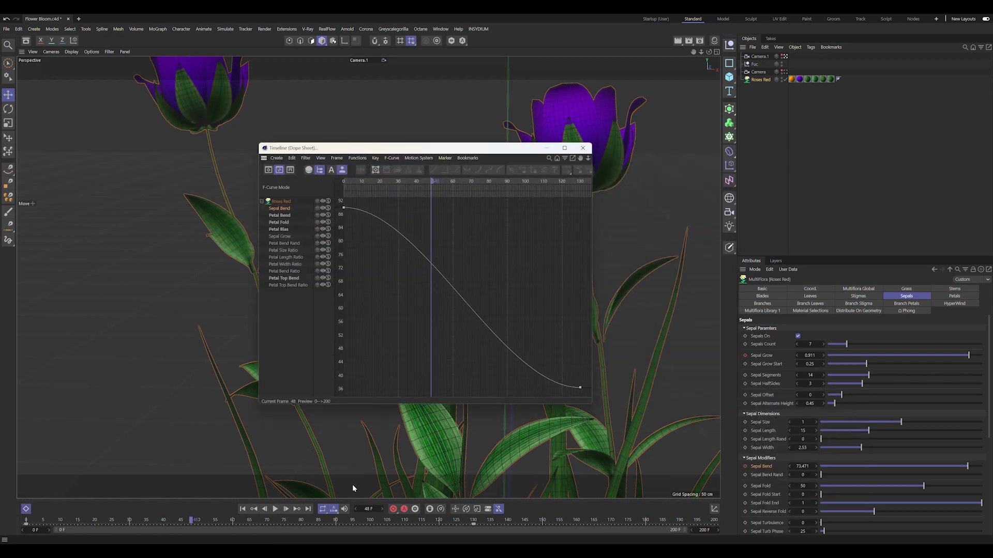
left_click(308, 509)
left_click_drag(393, 148, 635, 93)
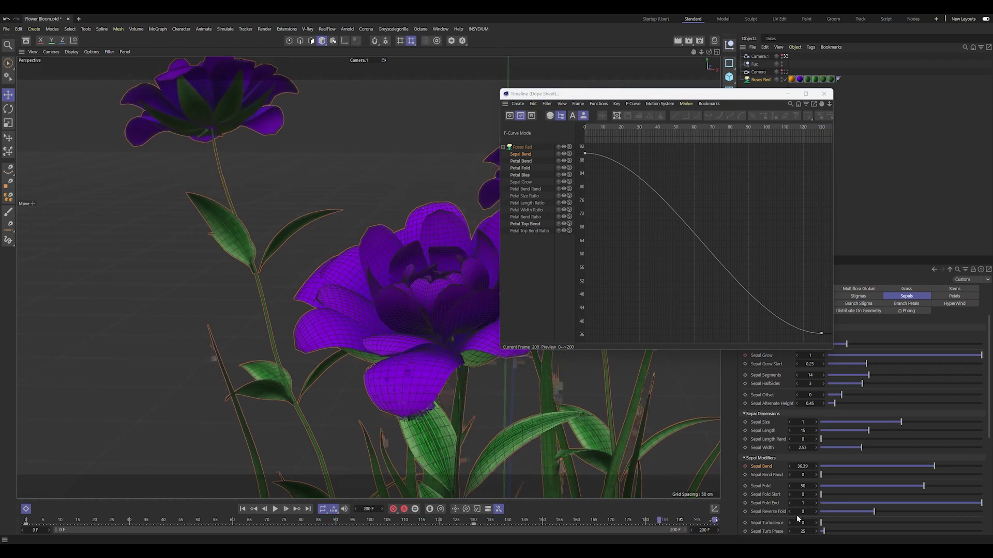
left_click_drag(935, 468, 899, 466)
double_click(803, 466)
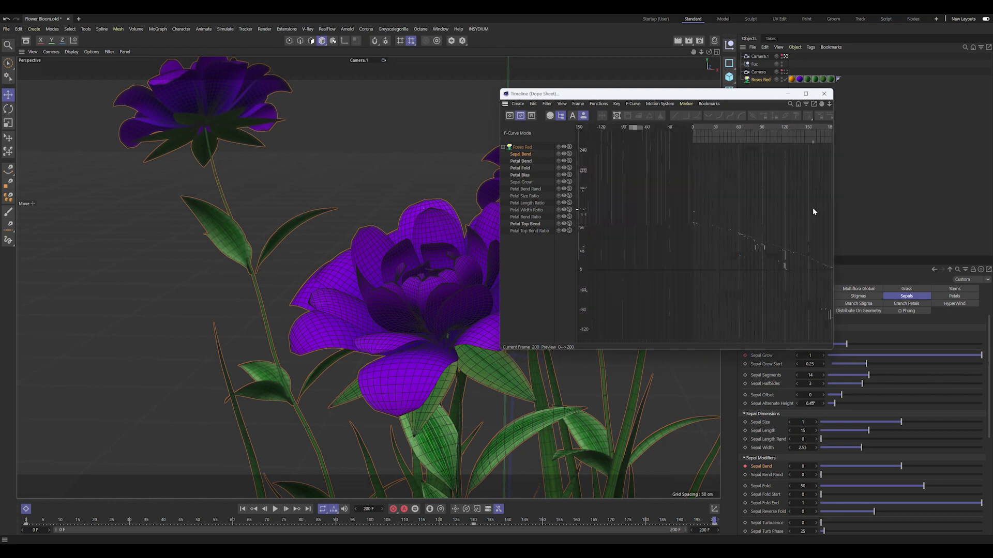
Move the middle key earlier and lower the frame-0 key to about 68.6
left_click(722, 256)
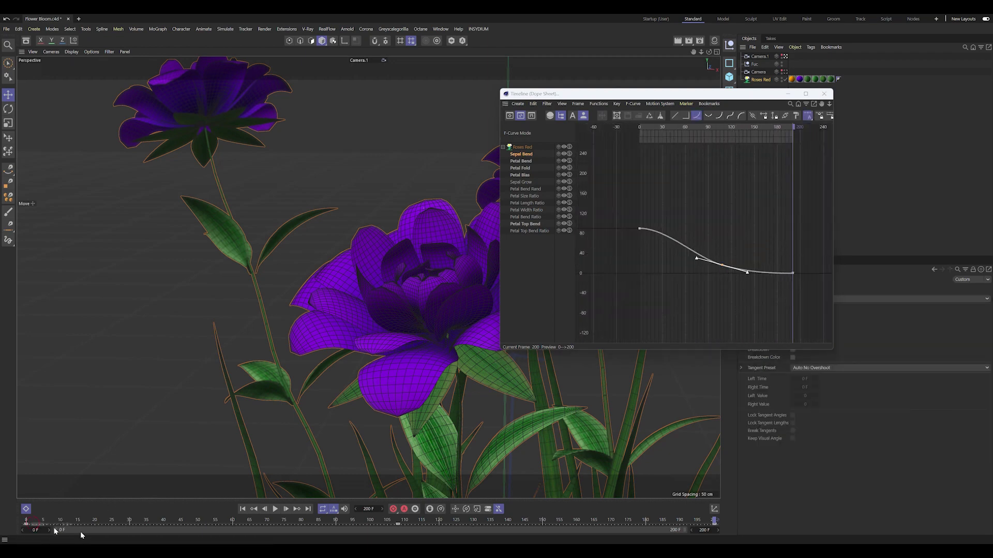
left_click_drag(47, 521, 194, 521)
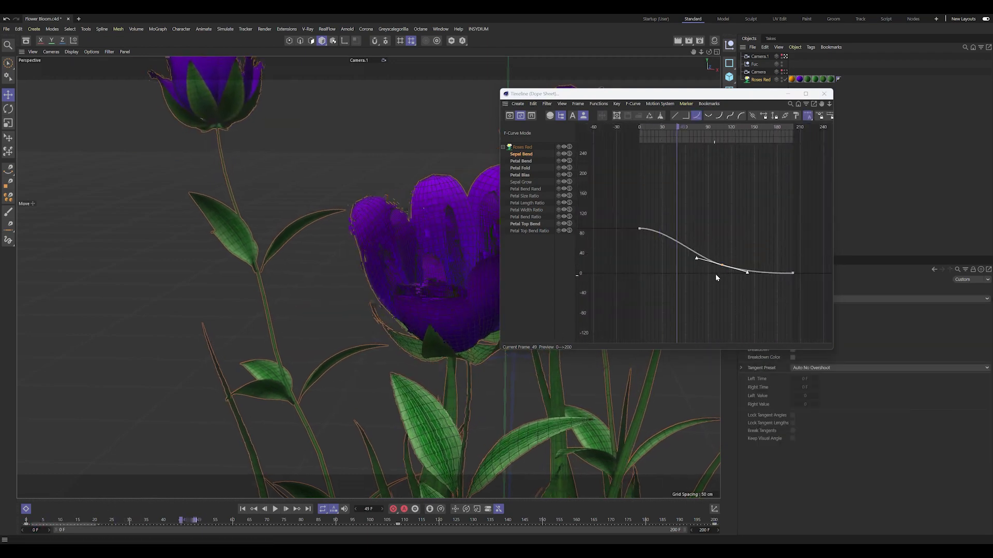
left_click_drag(722, 265, 707, 267)
left_click_drag(38, 519, 26, 520)
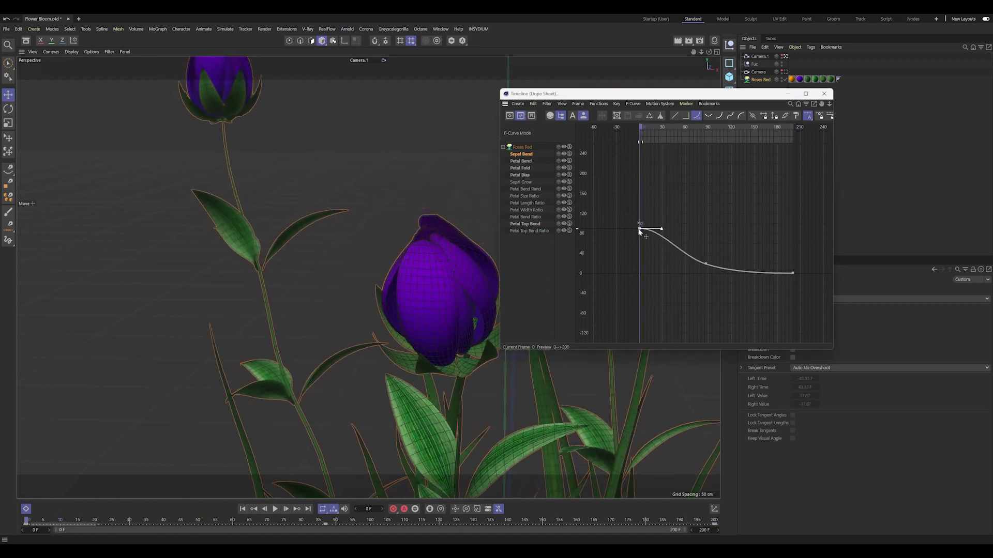
left_click_drag(641, 241, 639, 244)
left_click_drag(33, 522, 707, 535)
Close the curve editor and play back the bloom animation to check it
left_click(824, 93)
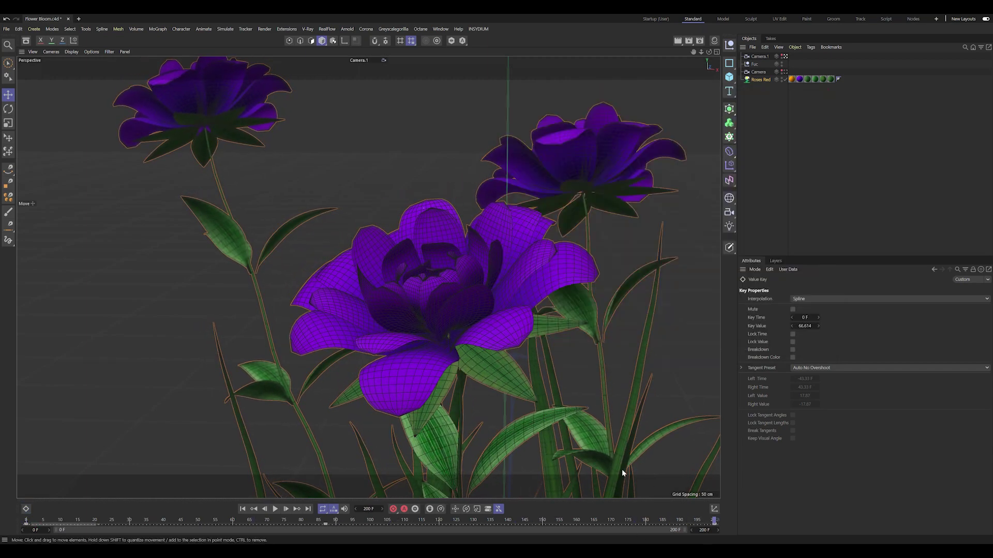
left_click(275, 509)
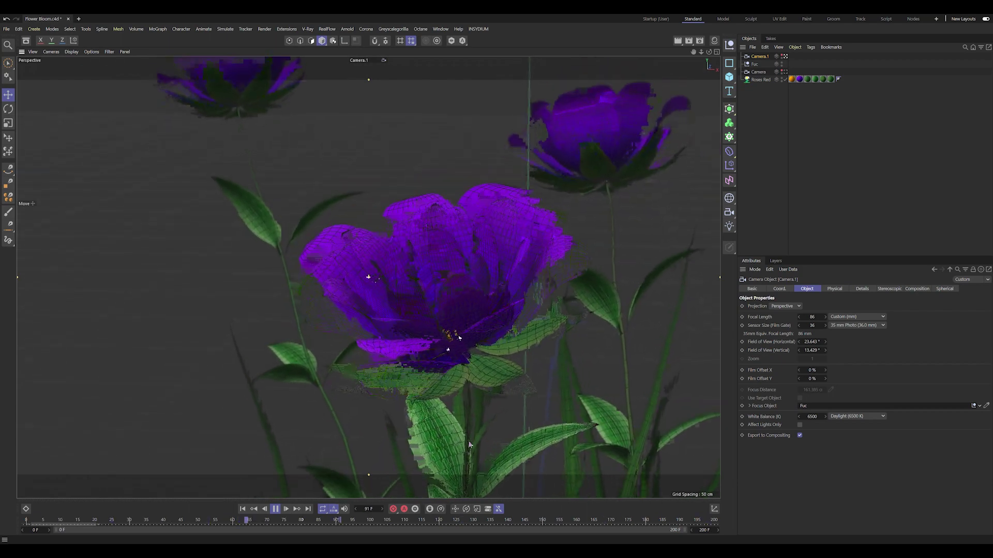
key("F8")
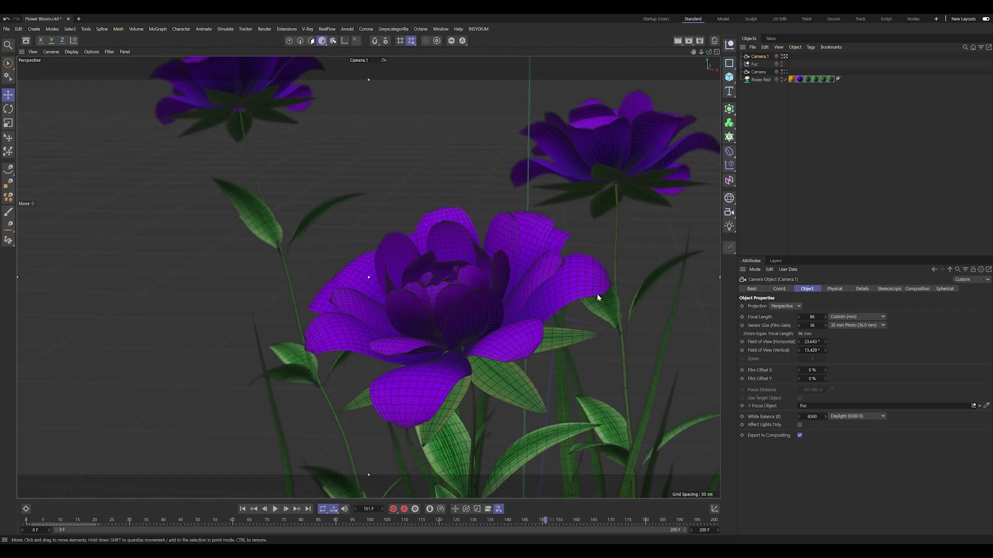
Save the Flower Bloom scene and add a new Forester MultiFlora object
key("ctrl+s")
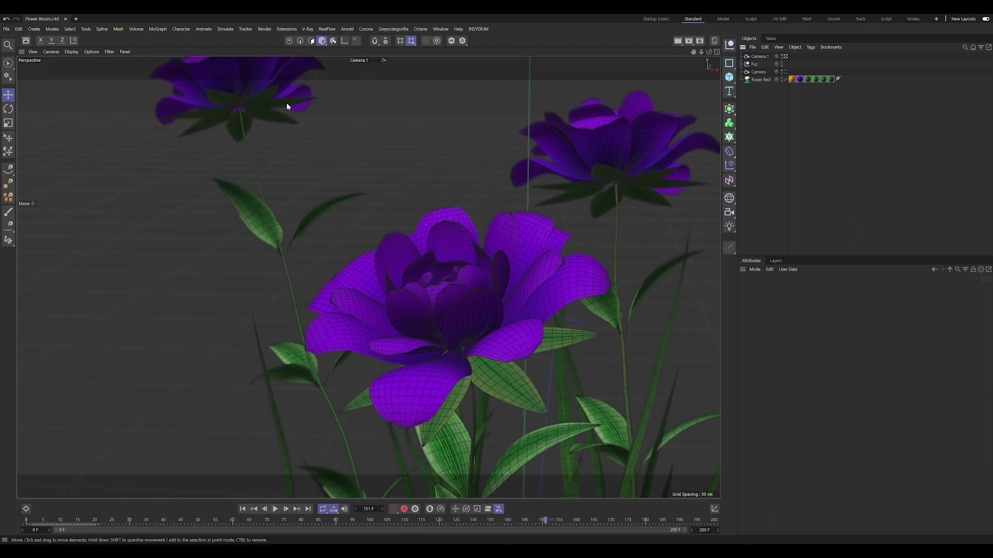
left_click(309, 29)
mouse_move(326, 177)
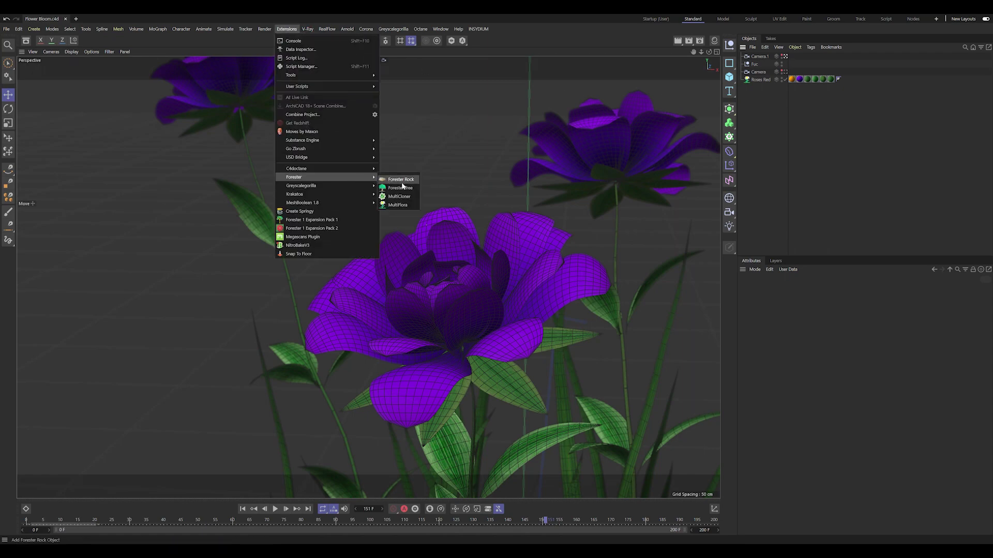
left_click(397, 205)
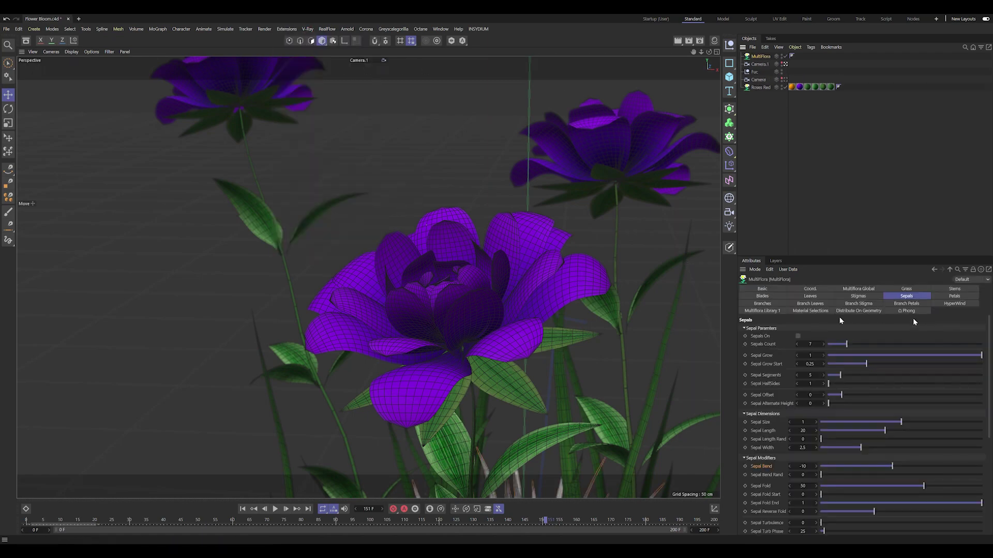
Apply the Flower Grass preset and move it about 60 cm aside from the roses
scroll(861, 459, "down", 2)
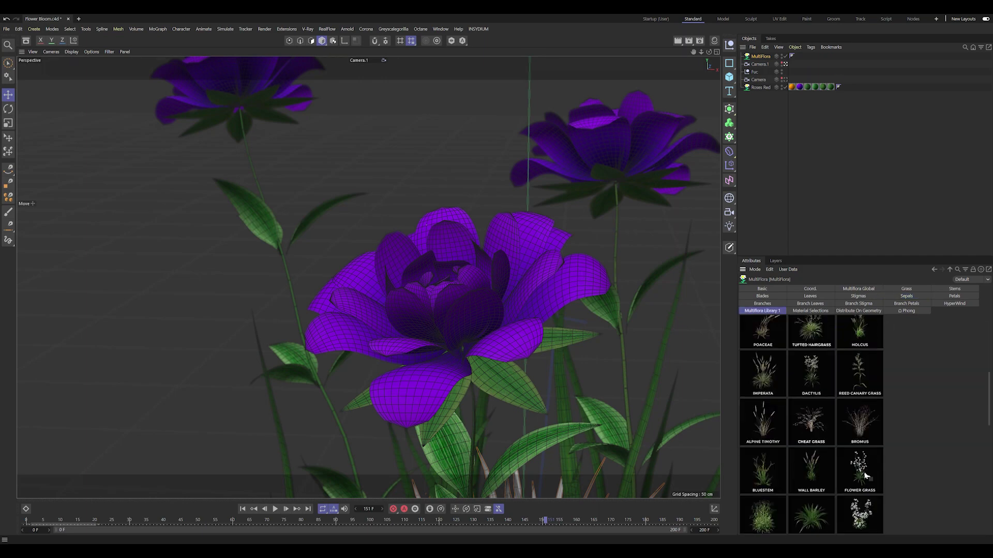
left_click(861, 473)
middle_click(615, 147)
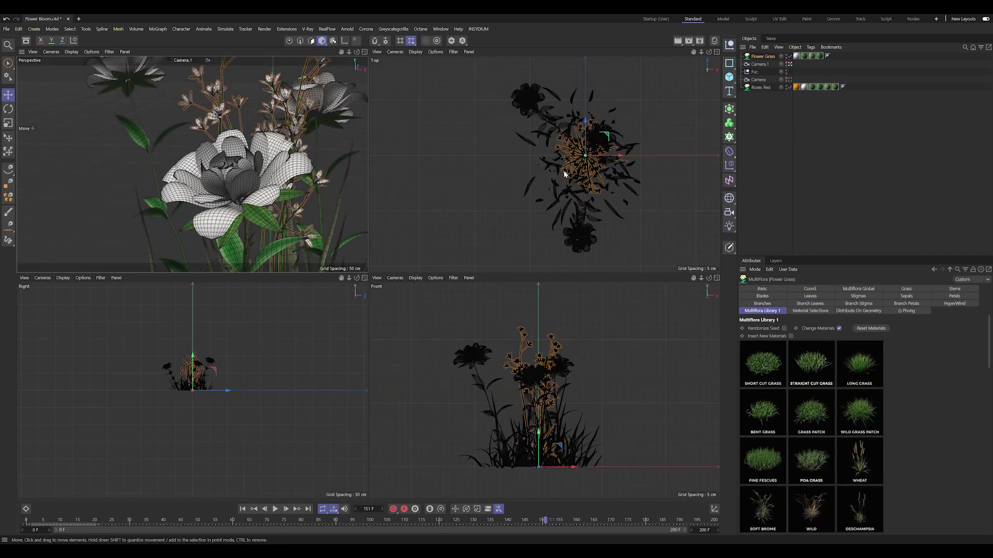
mouse_move(565, 175)
left_mouse_down()
mouse_move(532, 99)
mouse_move(542, 103)
left_mouse_up()
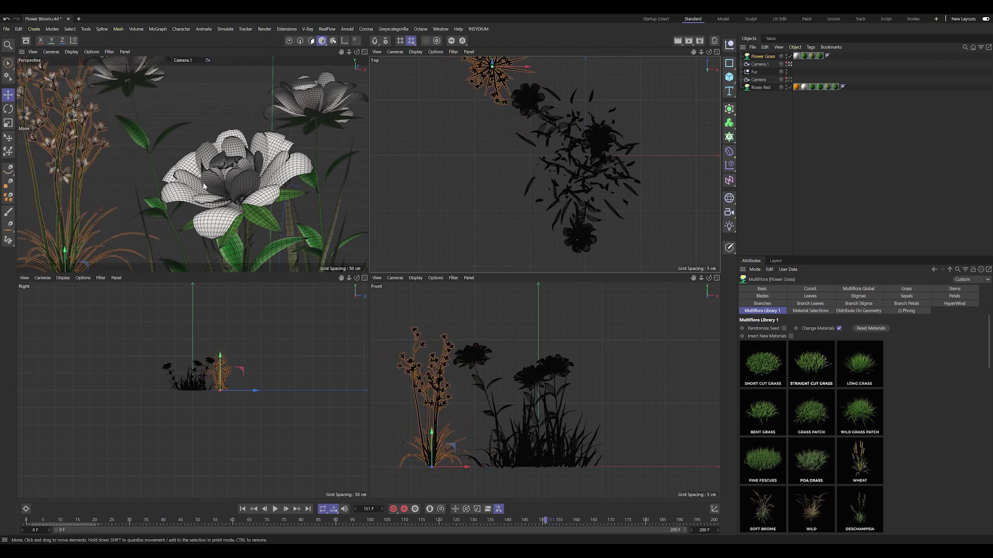
scroll(532, 130, "down", 3)
mouse_move(529, 77)
left_mouse_down()
mouse_move(538, 118)
mouse_move(528, 70)
left_mouse_up()
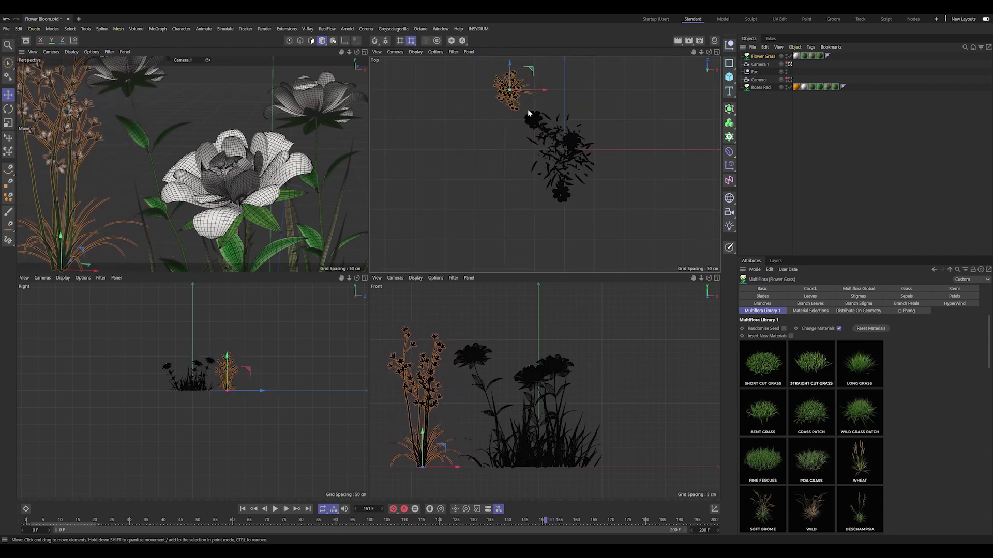
left_click(954, 303)
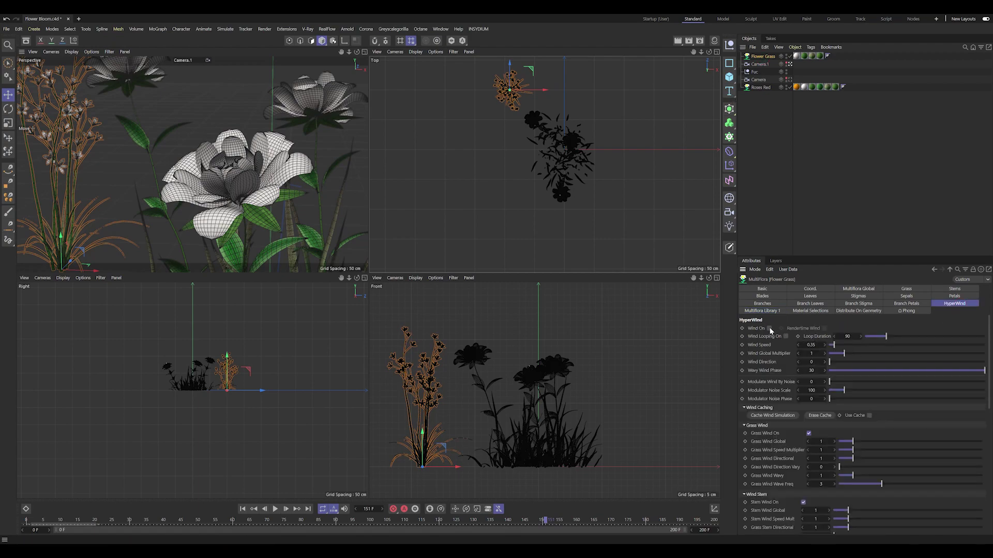
Turn on wind for the Flower Grass and set Wind Global Multiplier to 0.2
left_click(769, 329)
middle_click(99, 166)
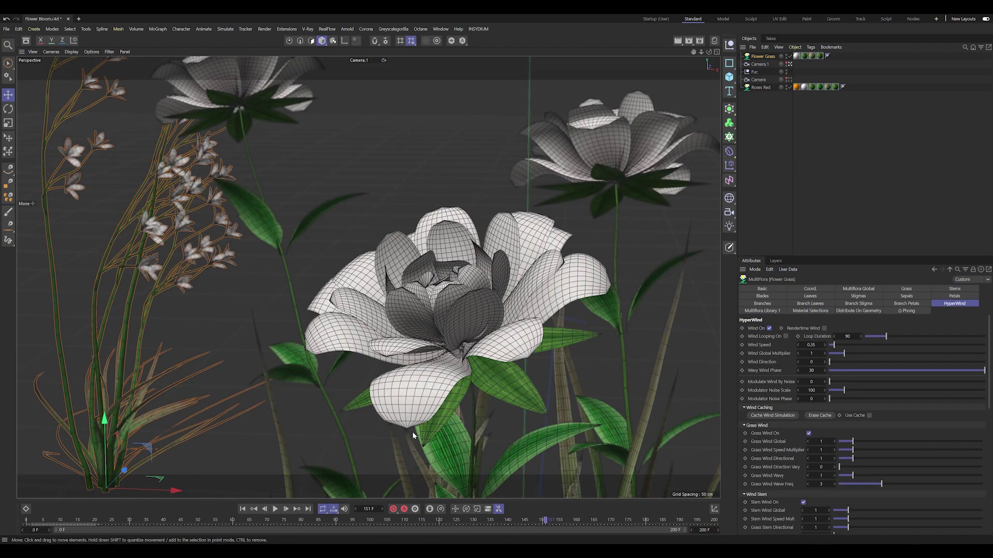
left_click(276, 509)
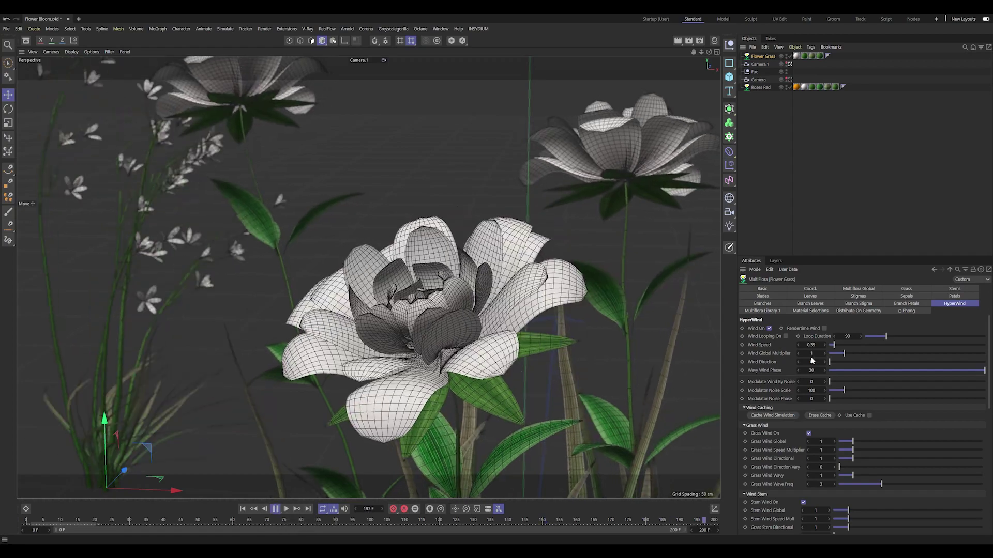
double_click(810, 353)
type("0.2")
key("Return")
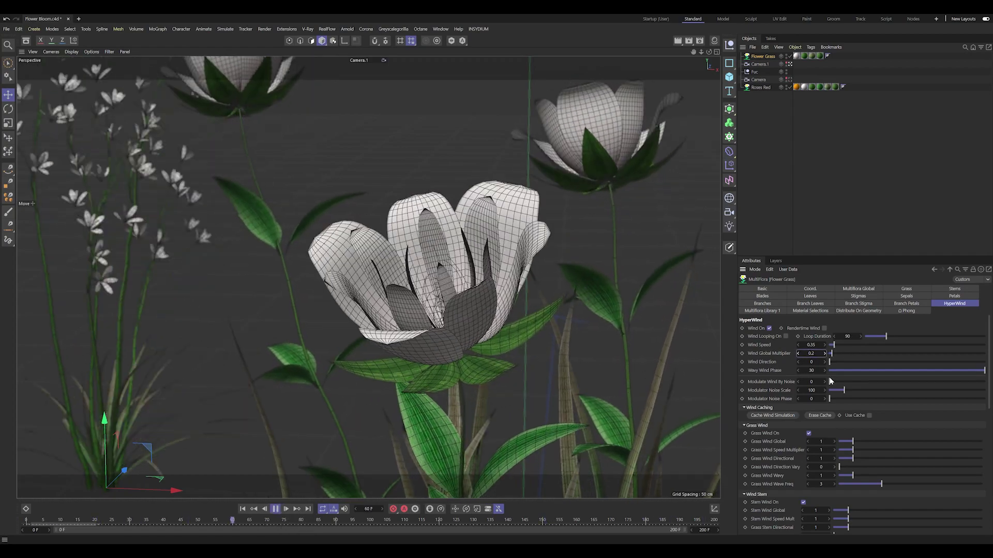
Set the Grass and Stem wind speed multipliers to 0.2
double_click(822, 450)
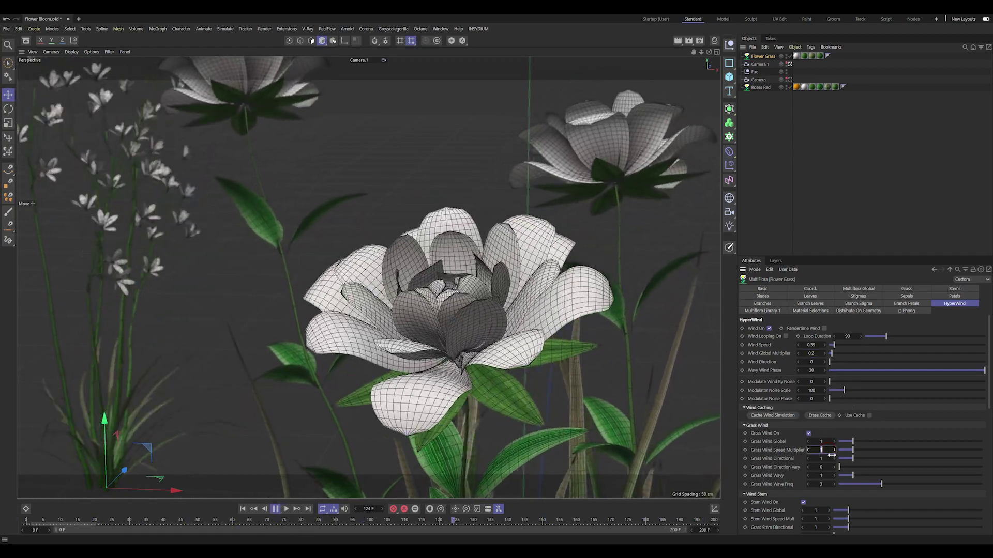
type("0.2")
key("Return")
double_click(816, 511)
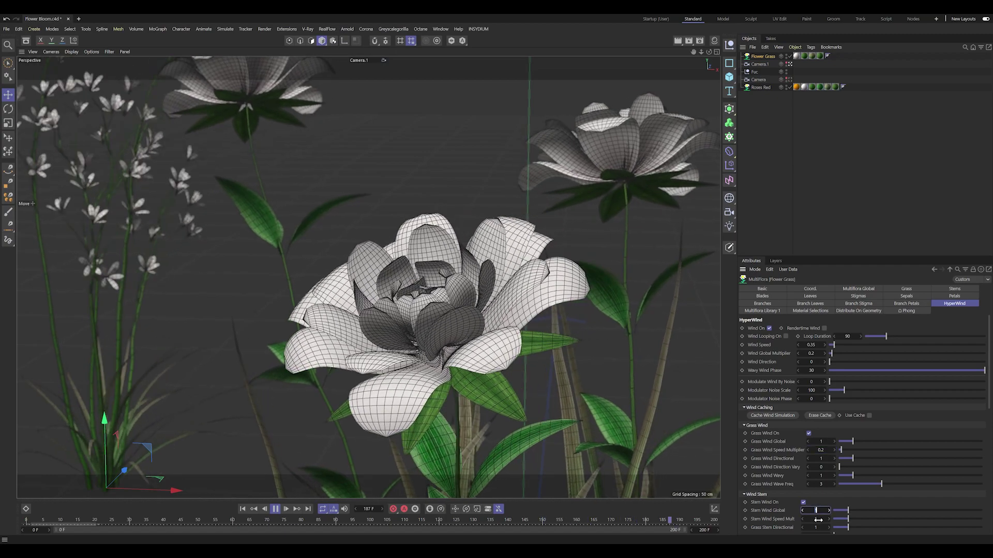
double_click(816, 519)
type("0.2")
scroll(818, 520, "down", 3)
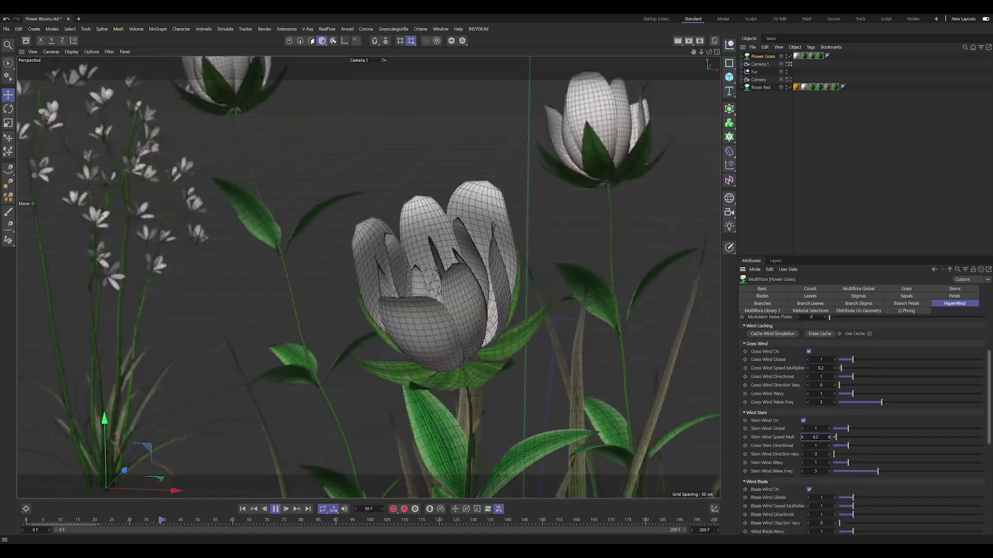
scroll(807, 437, "down", 3)
Set the Blade, Leaves and Branch wind speed multipliers to 0.2, then stop playback
double_click(822, 433)
type("0.2")
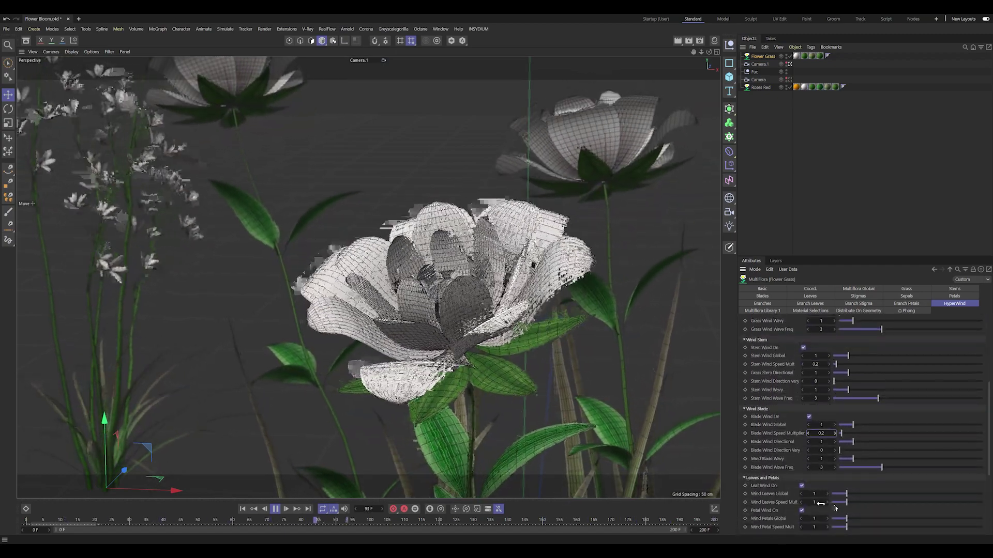
double_click(820, 503)
type("0.2")
scroll(862, 533, "down", 3)
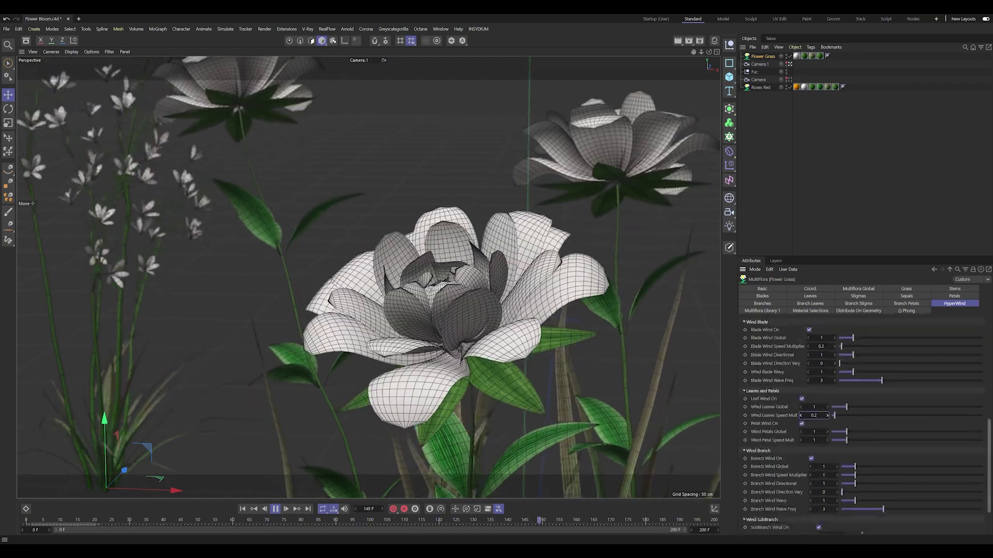
scroll(862, 532, "down", 2)
double_click(825, 431)
type("0.2")
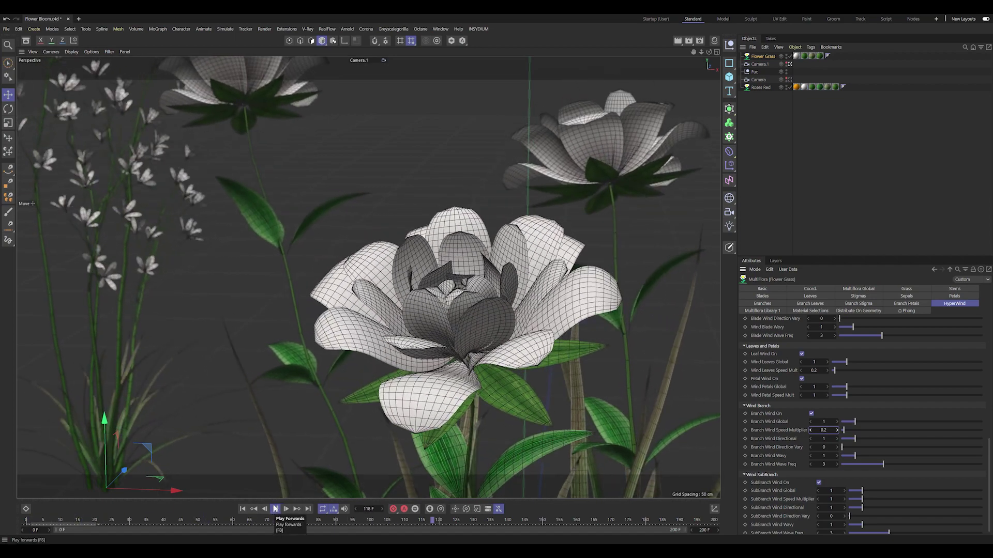
key("F8")
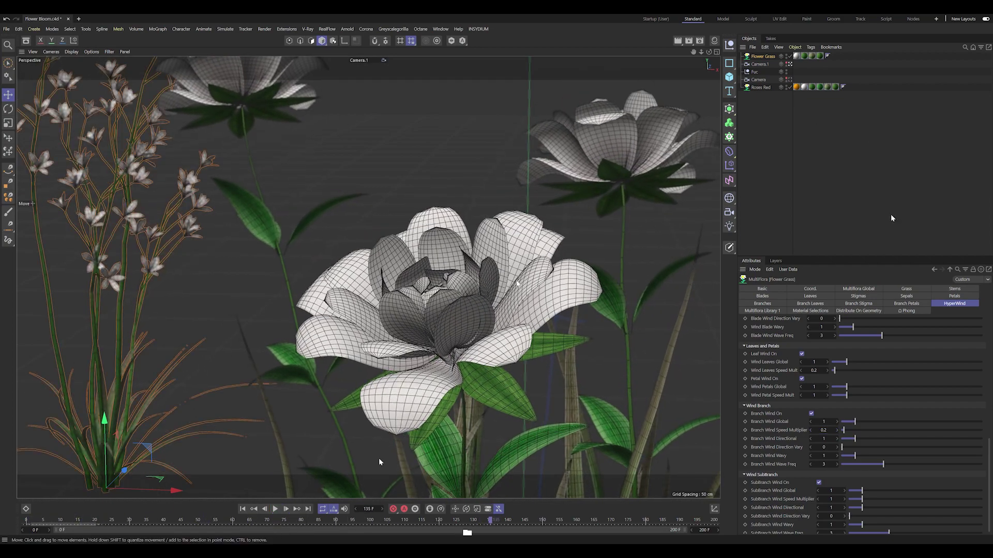
Select Roses Red and look through its parameters in the Sepals tab
left_click(543, 247)
scroll(991, 485, "down", 1)
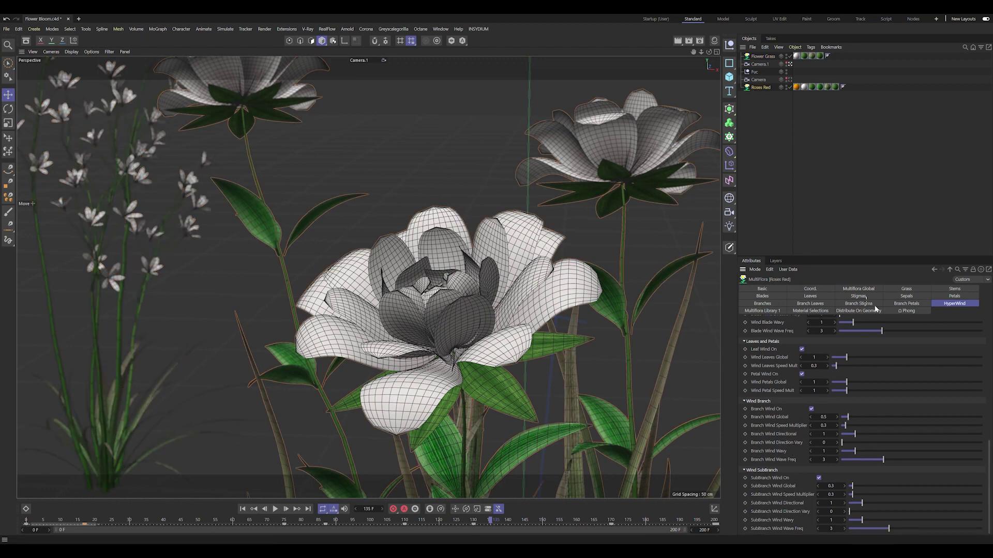
left_click(907, 296)
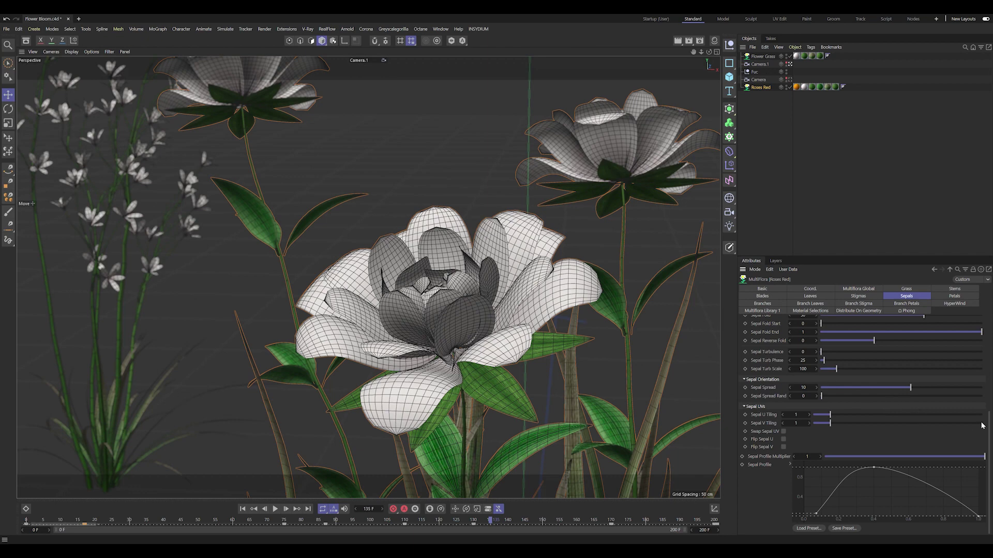
left_click_drag(987, 426, 991, 389)
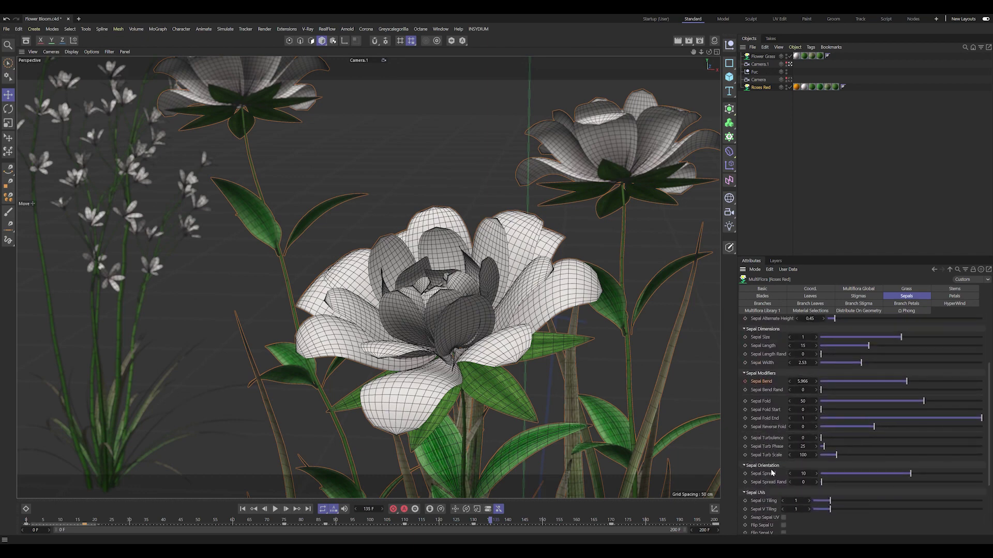
scroll(771, 449, "up", 3)
scroll(770, 428, "up", 2)
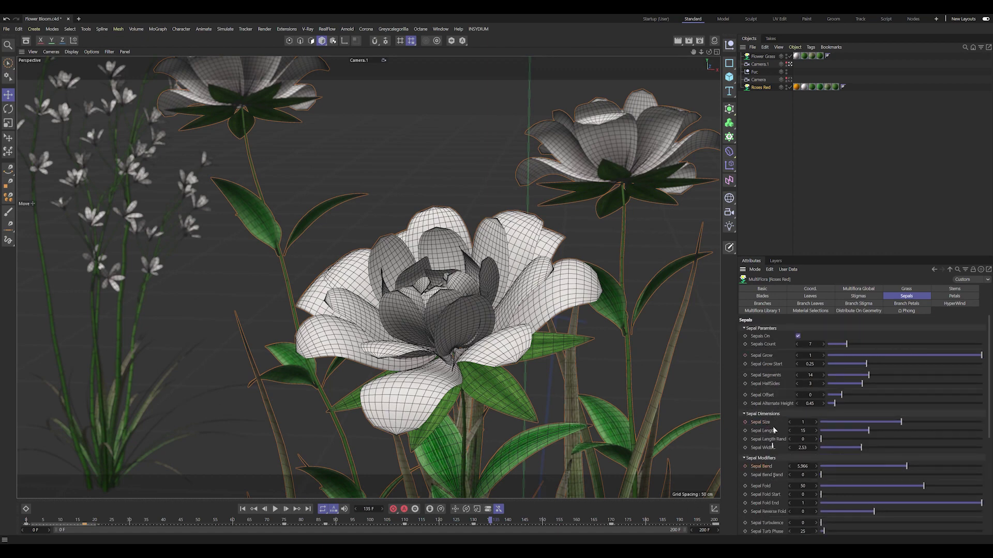
scroll(988, 432, "down", 3)
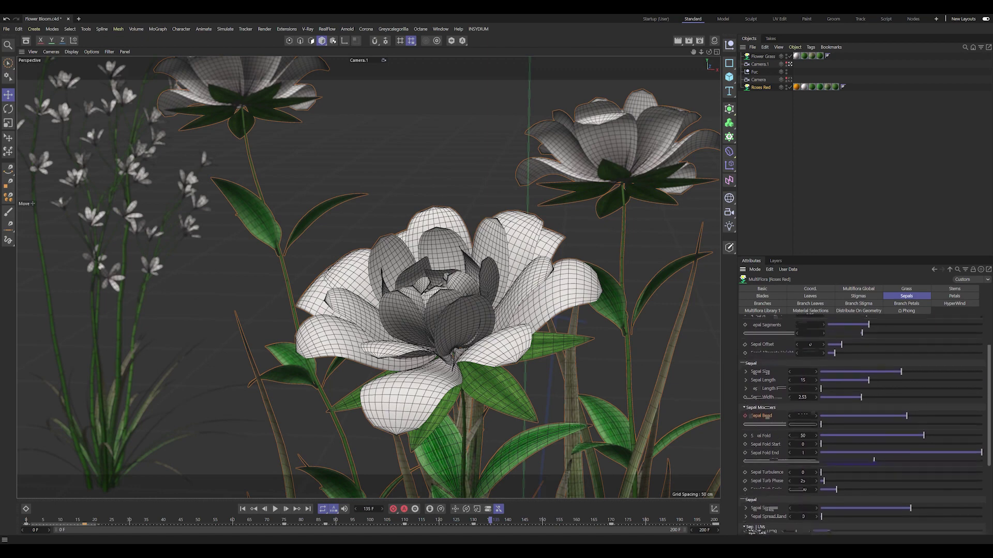
scroll(861, 424, "down", 4)
scroll(861, 424, "down", 2)
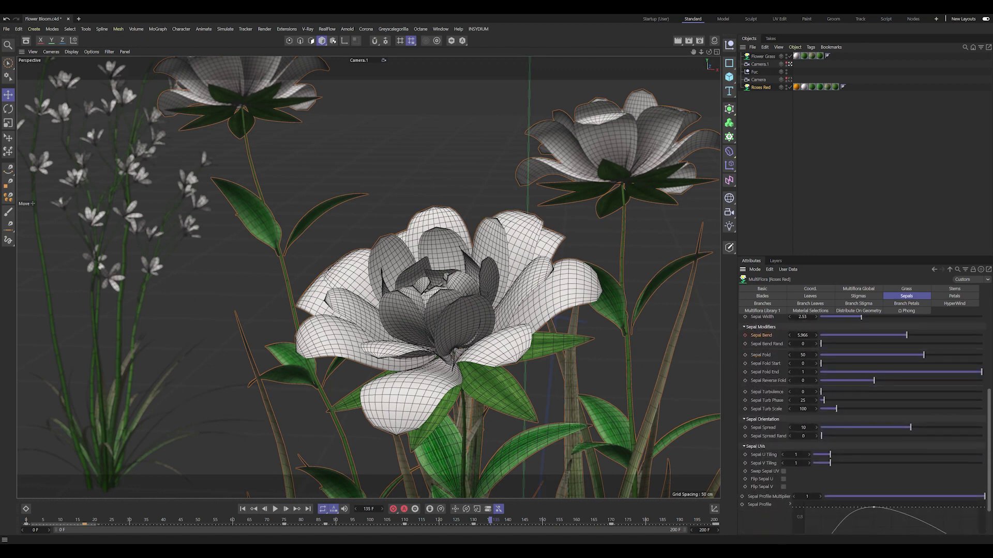
scroll(861, 424, "up", 1)
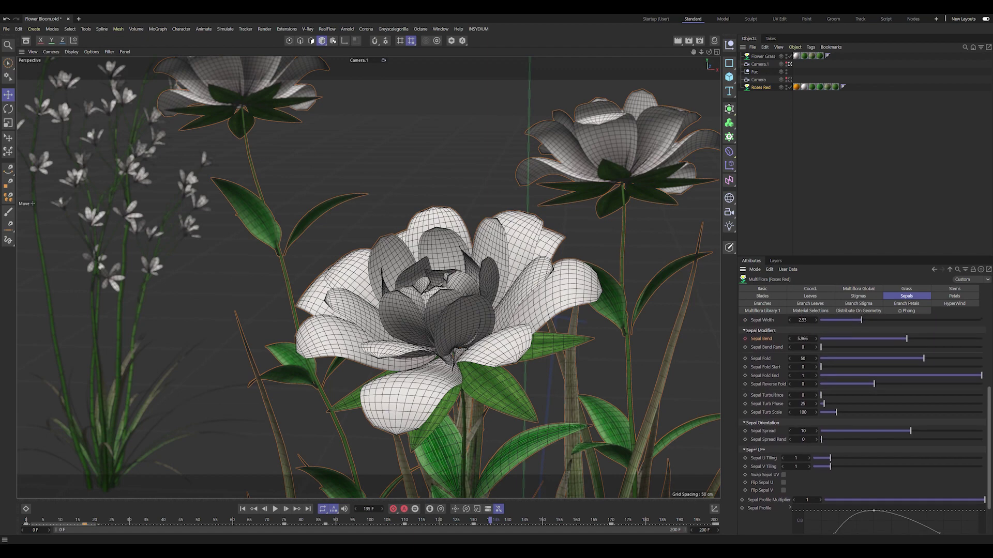
scroll(861, 424, "up", 1)
scroll(861, 424, "up", 1)
scroll(861, 424, "up", 1)
scroll(861, 424, "up", 1)
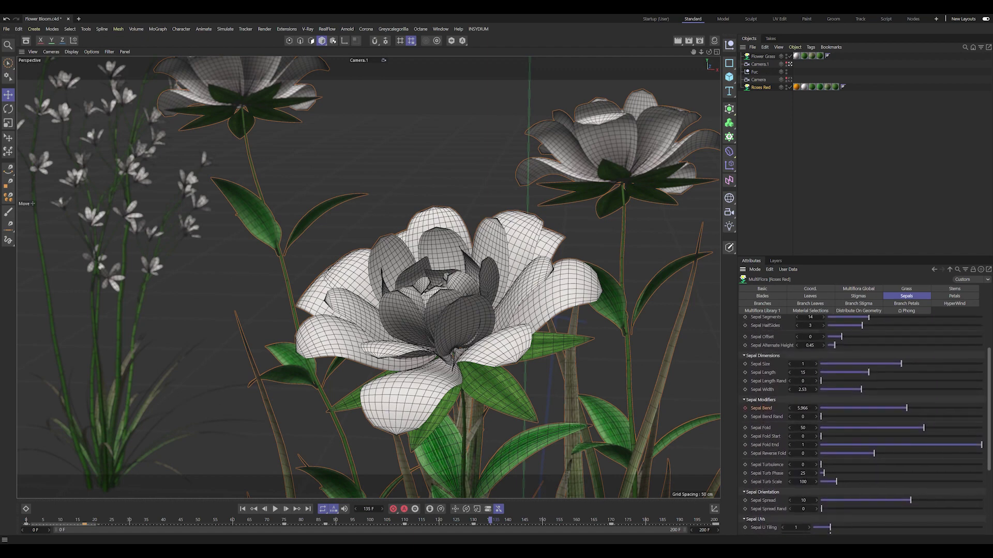
scroll(861, 424, "up", 2)
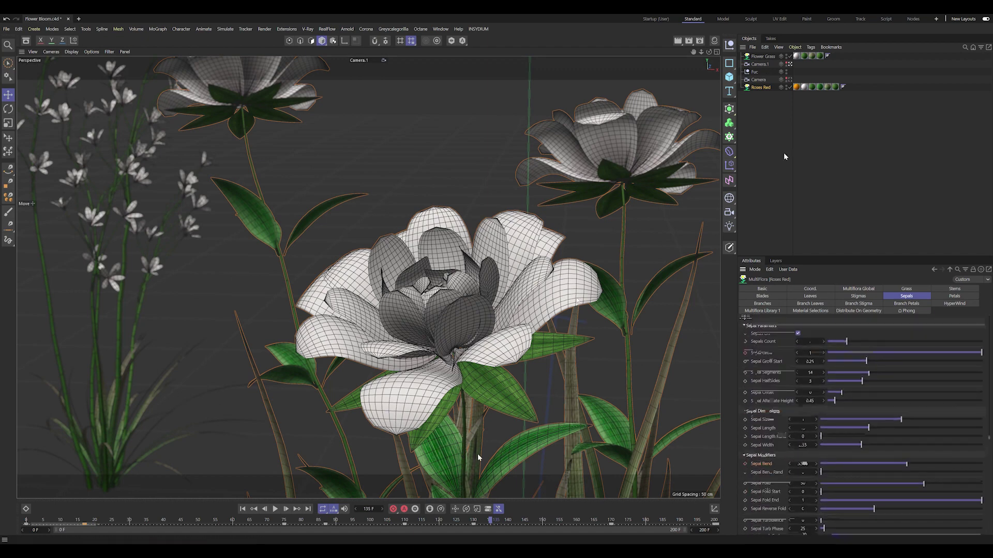
scroll(861, 424, "up", 2)
Undo an accidental rose copy, then duplicate Flower Grass and move the copy right
left_click_drag(765, 91, 765, 96, "ctrl")
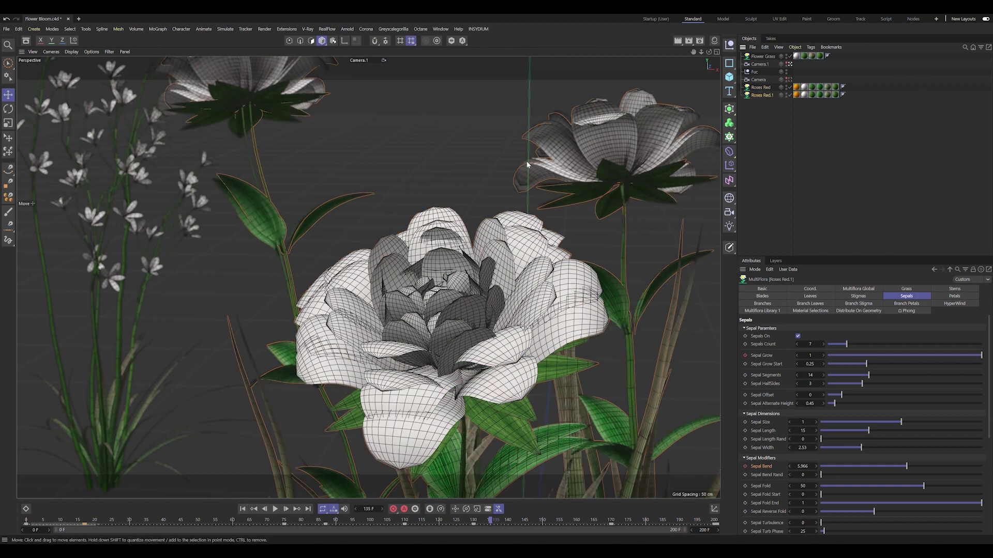
middle_click(526, 160)
key("ctrl+z")
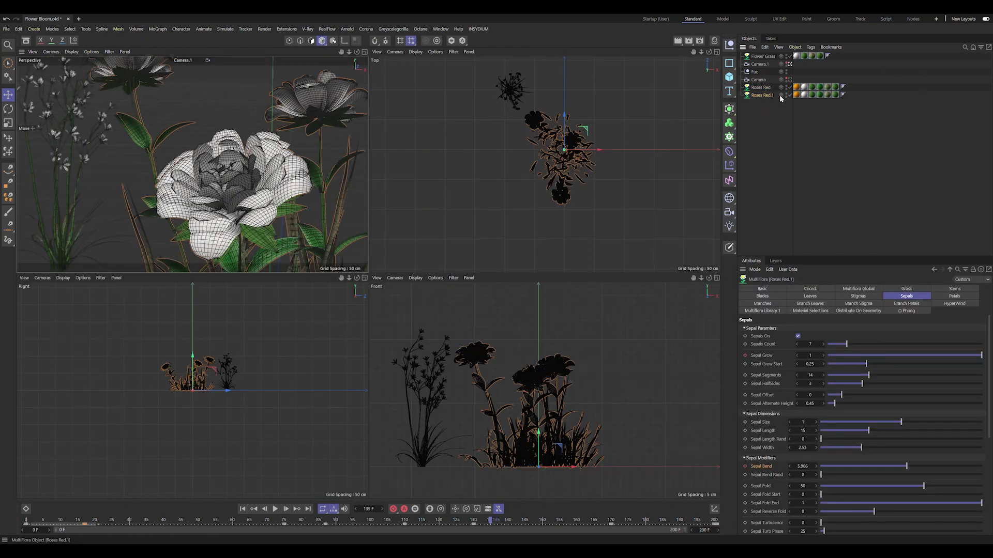
key("ctrl+z")
left_click_drag(764, 55, 764, 62, "ctrl")
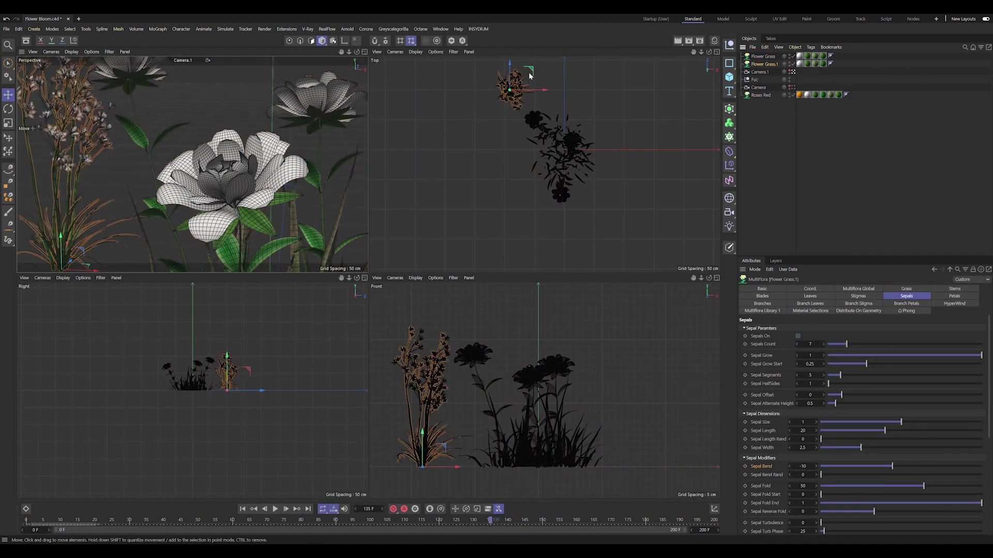
mouse_move(535, 66)
left_mouse_down()
mouse_move(574, 66)
mouse_move(567, 44)
left_mouse_up()
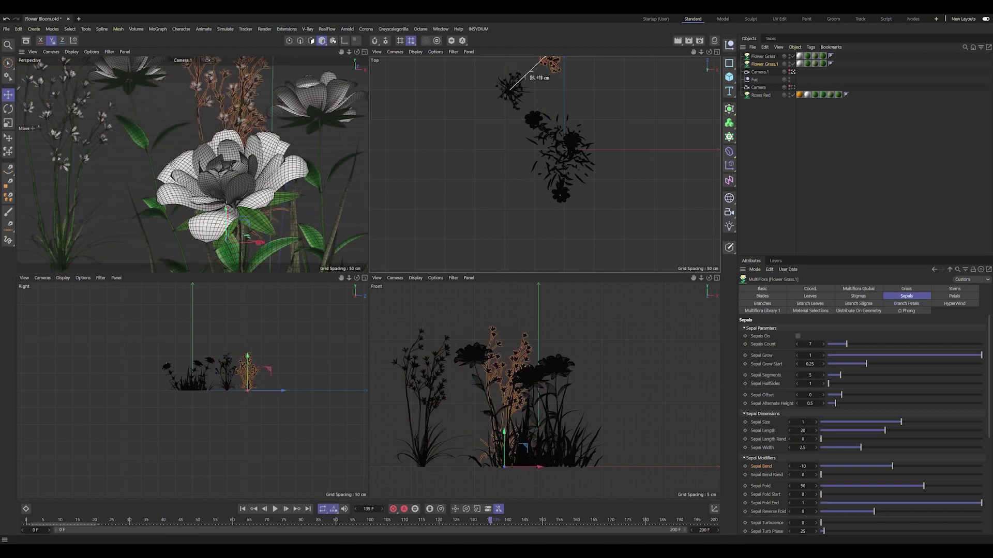
Shrink the Flower Grass copy to Multiflora Size 0.91 and move it further back
left_click(846, 290)
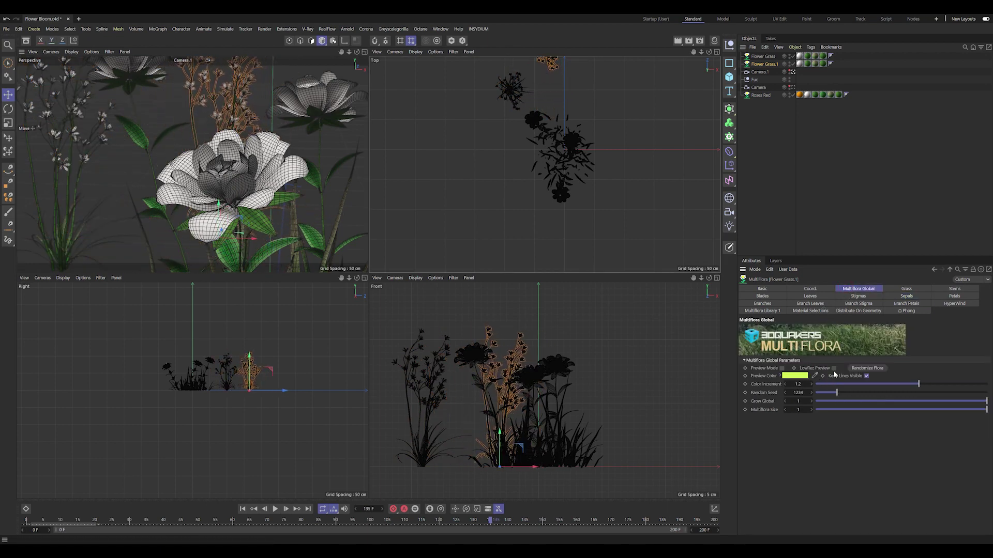
left_click_drag(986, 411, 972, 414)
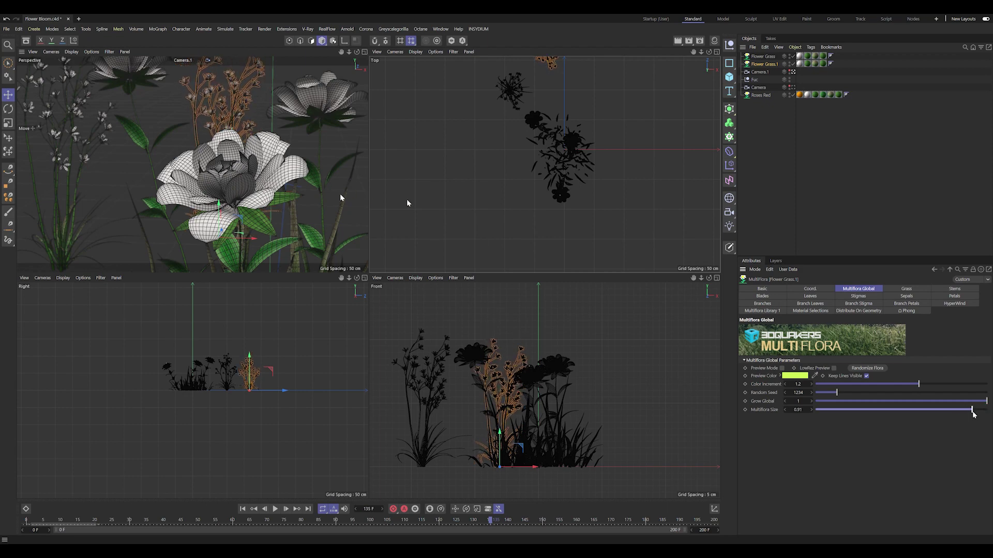
key("F1")
key("F5")
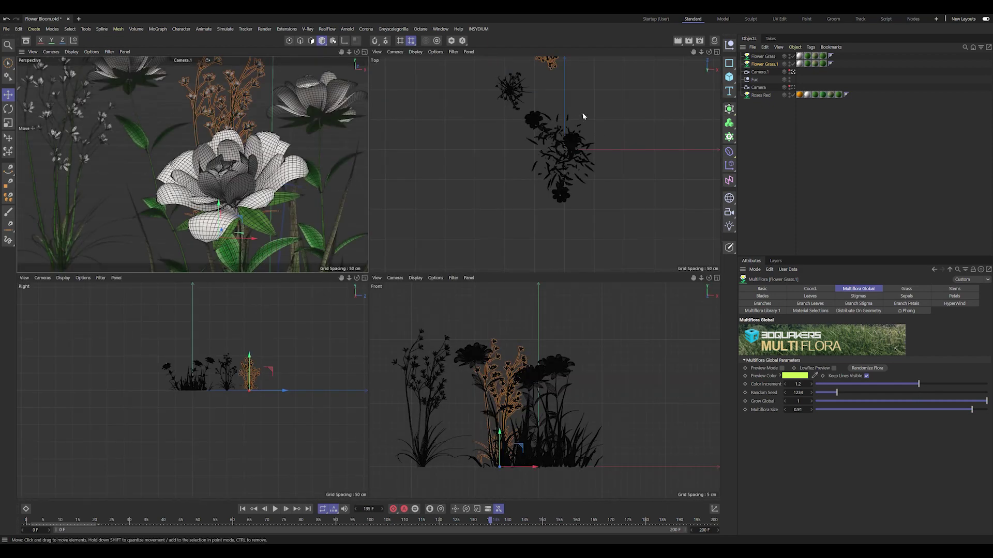
scroll(569, 114, "down", 3)
left_click_drag(548, 86, 546, 72)
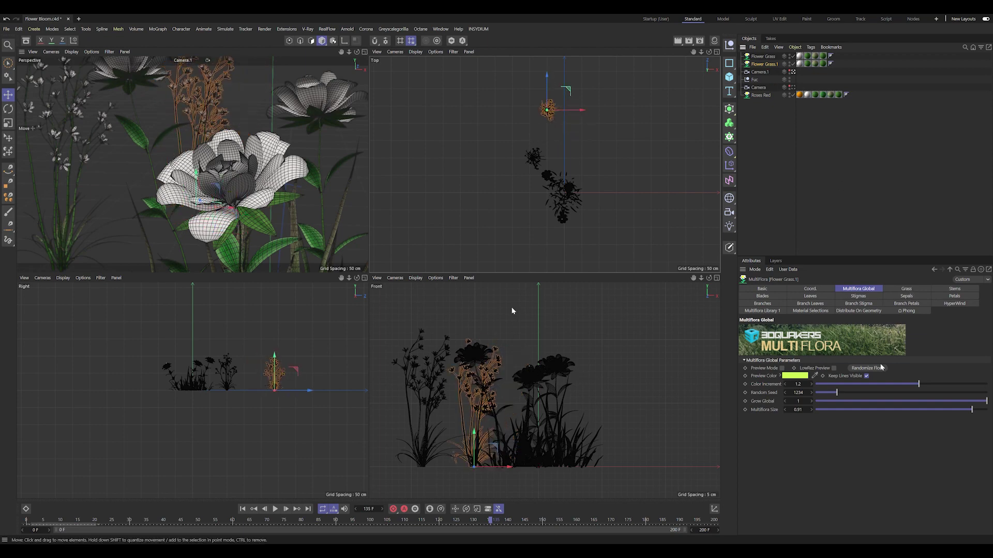
Give the copy branch stigma height 6.5 and radius 8.78, and rotate it
left_click(9, 109)
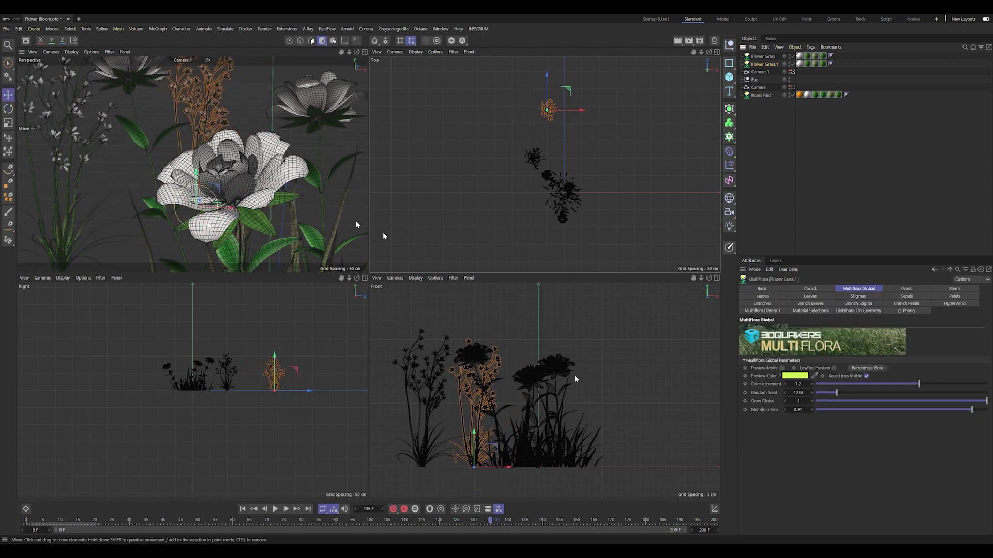
left_click(861, 305)
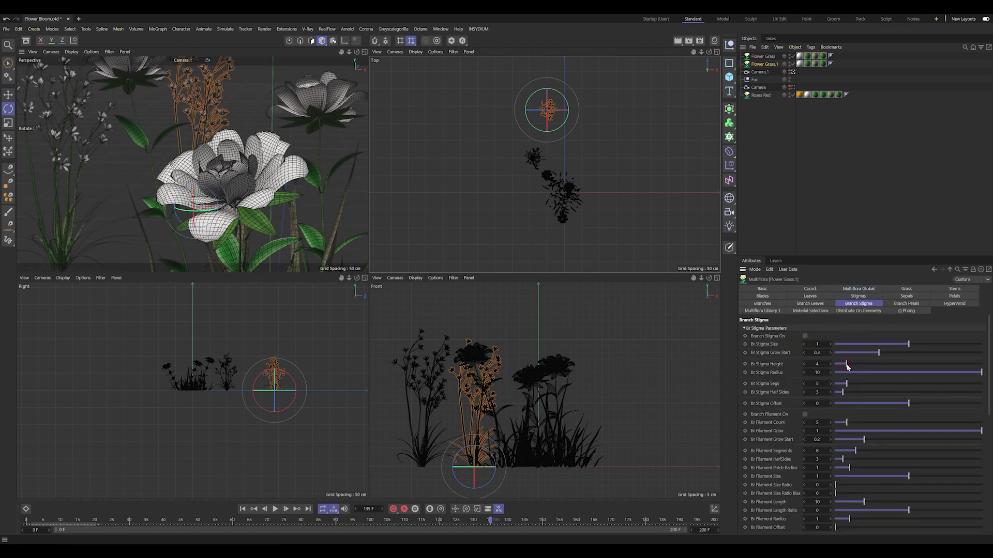
left_click_drag(847, 366, 854, 367)
left_click_drag(985, 377, 965, 377)
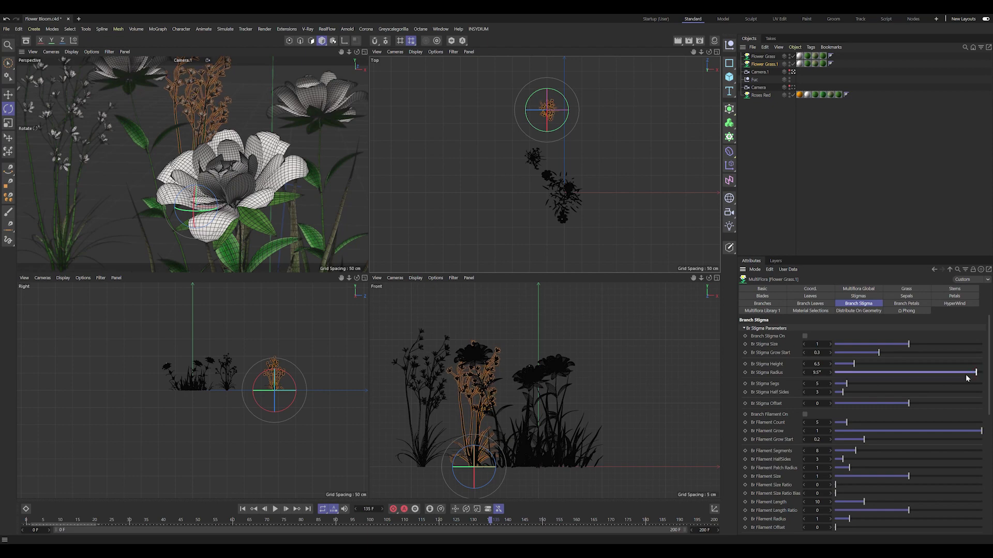
left_click_drag(225, 219, 158, 222)
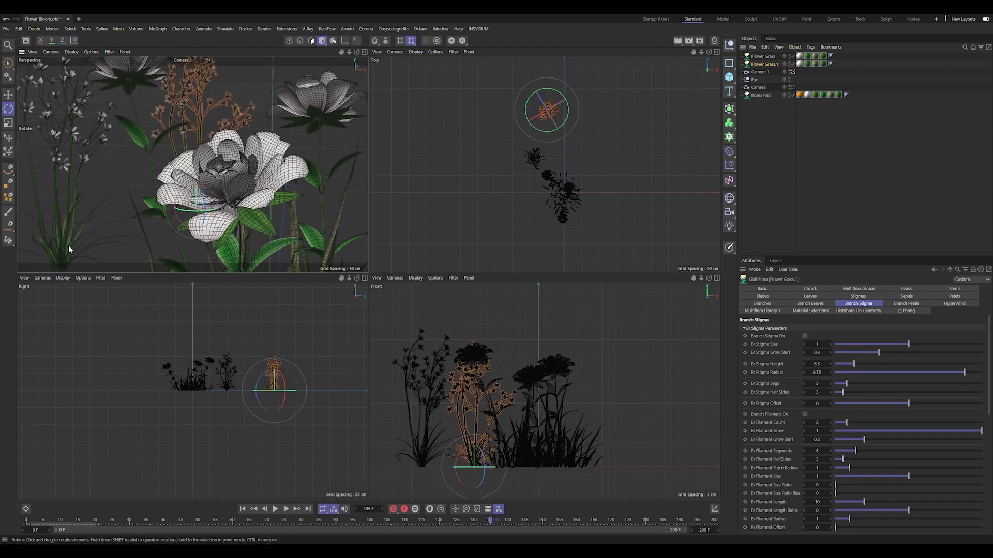
Reposition the original Flower Grass into the foreground and save the scene
left_click(62, 248)
left_click(7, 95)
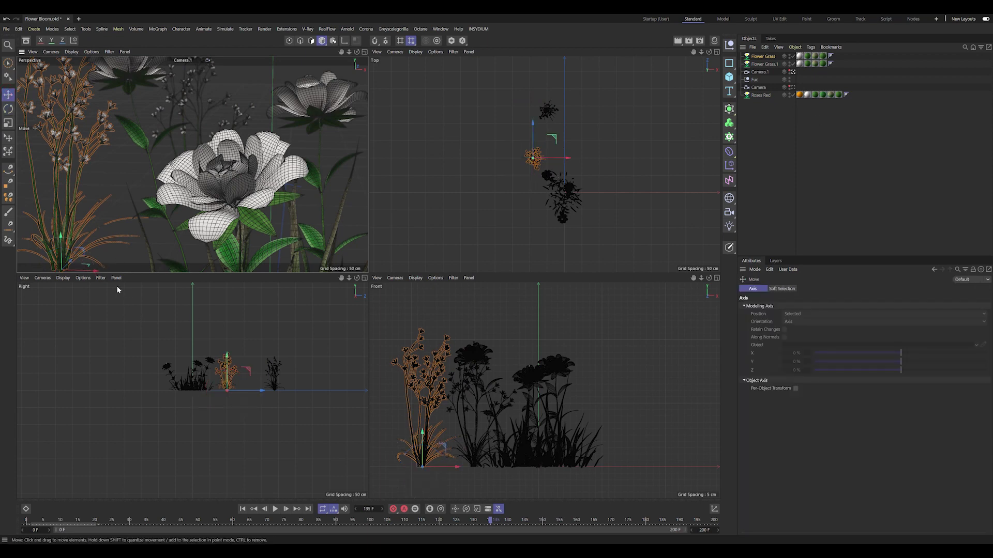
left_click_drag(93, 272, 237, 171)
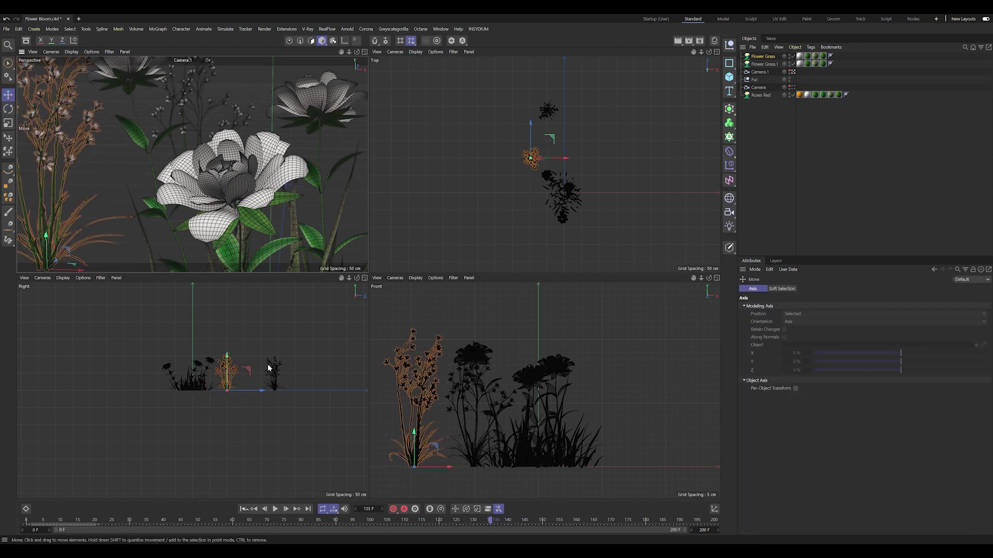
middle_click(237, 171)
key("ctrl+s")
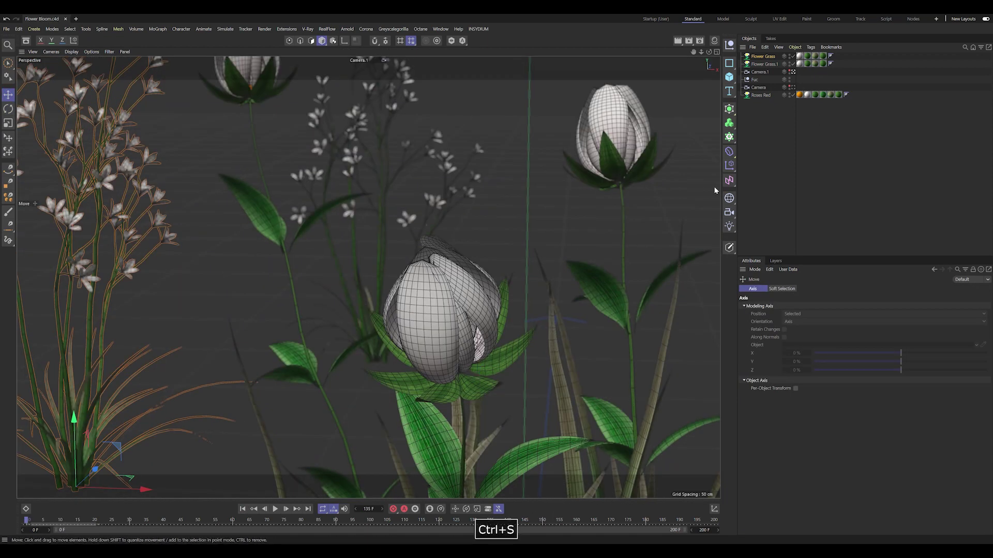
Add a ground plane and stretch it in the Top view to about 532 by 680 cm under the flowers
left_click(735, 69)
left_click(759, 102)
middle_click(573, 162)
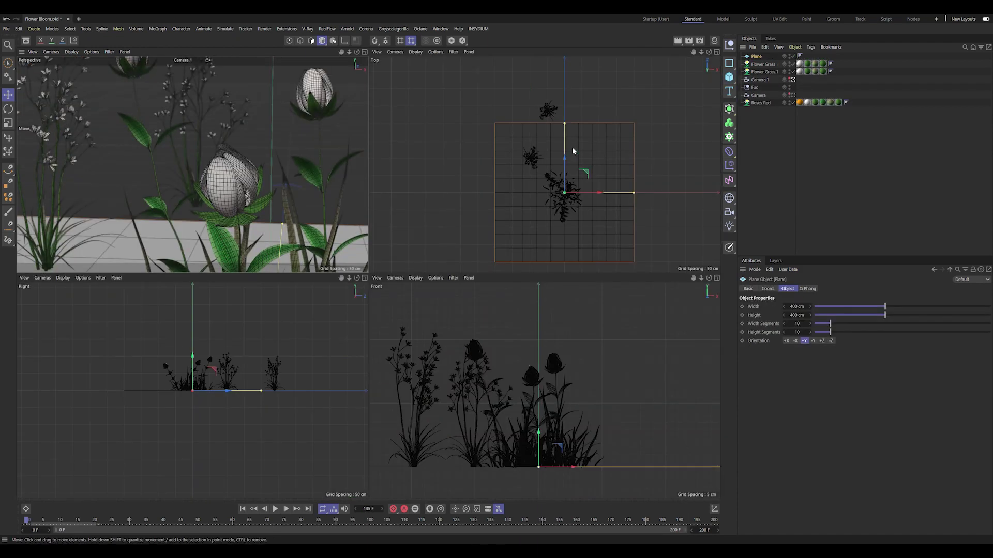
left_click_drag(564, 124, 565, 75)
left_click_drag(634, 193, 657, 193)
middle_click(656, 193)
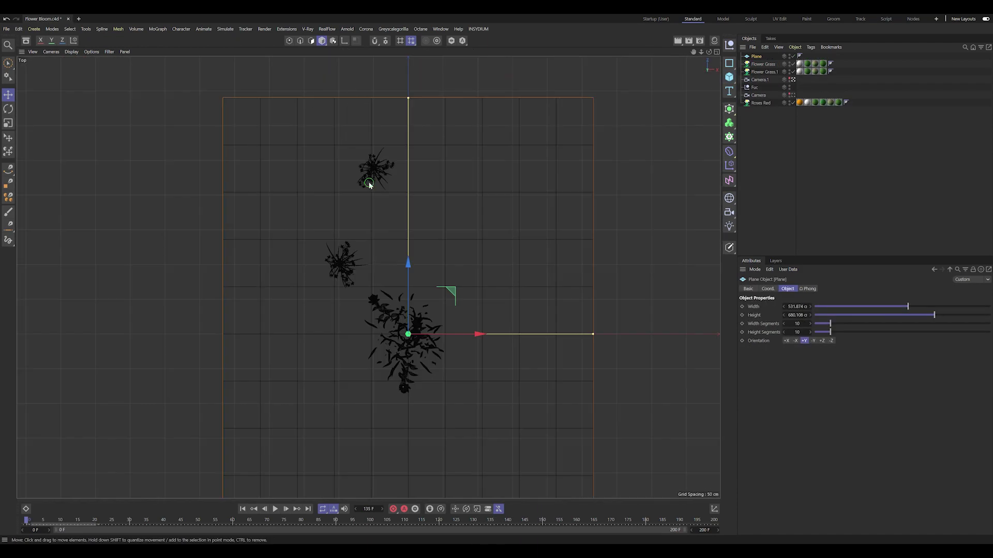
Preview the rose bloom animation in the full-size camera view, then save Flower Bloom.c4d
middle_click(458, 423)
middle_click(263, 207)
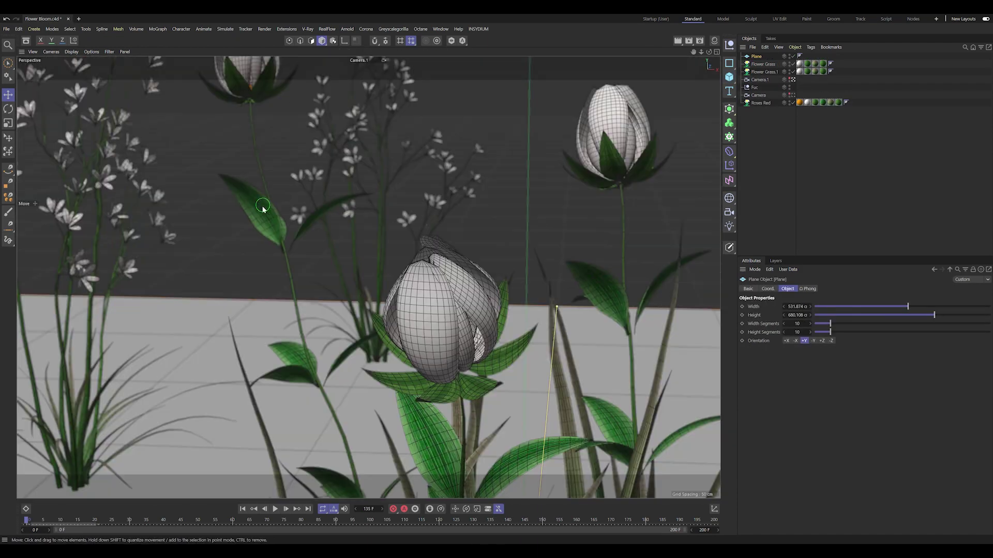
left_click(275, 509)
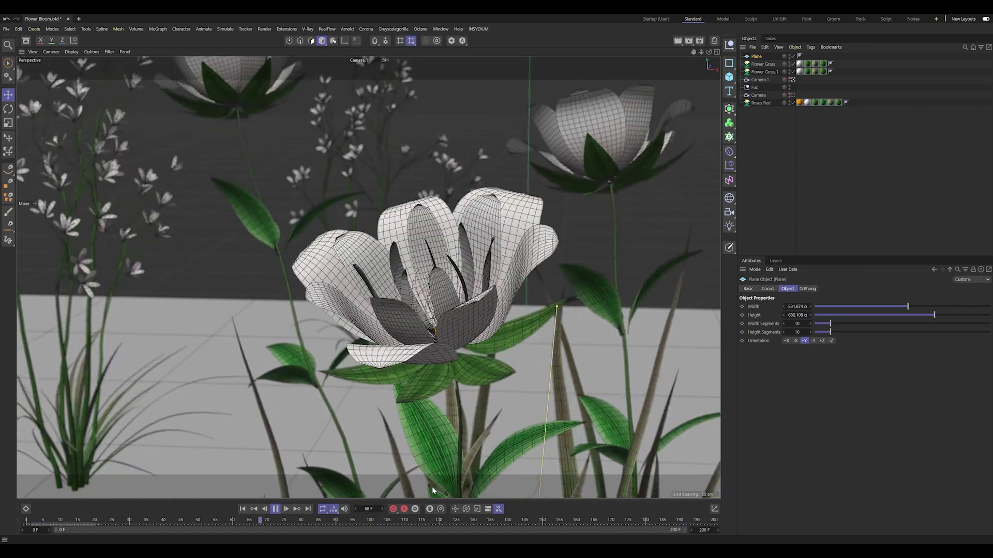
left_click(275, 509)
key("ctrl+s")
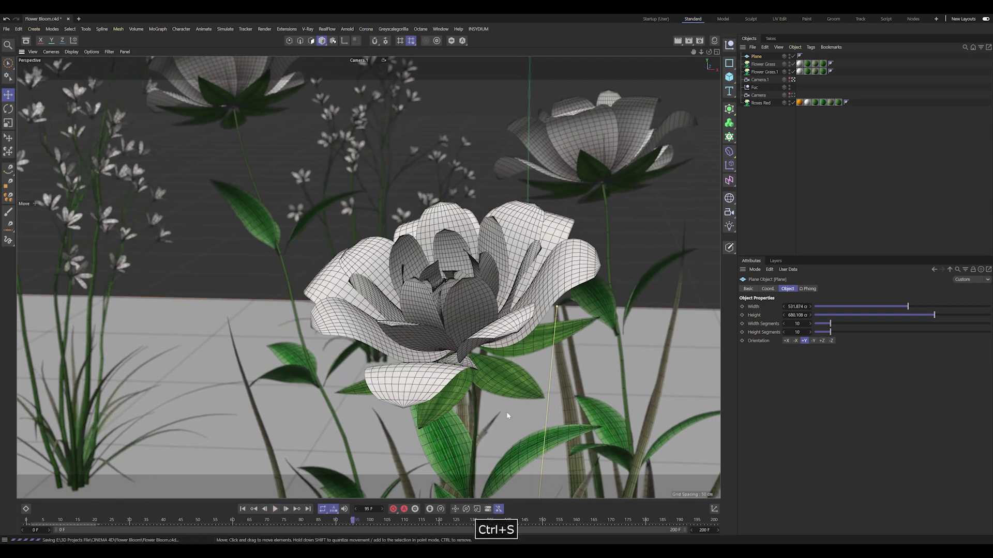